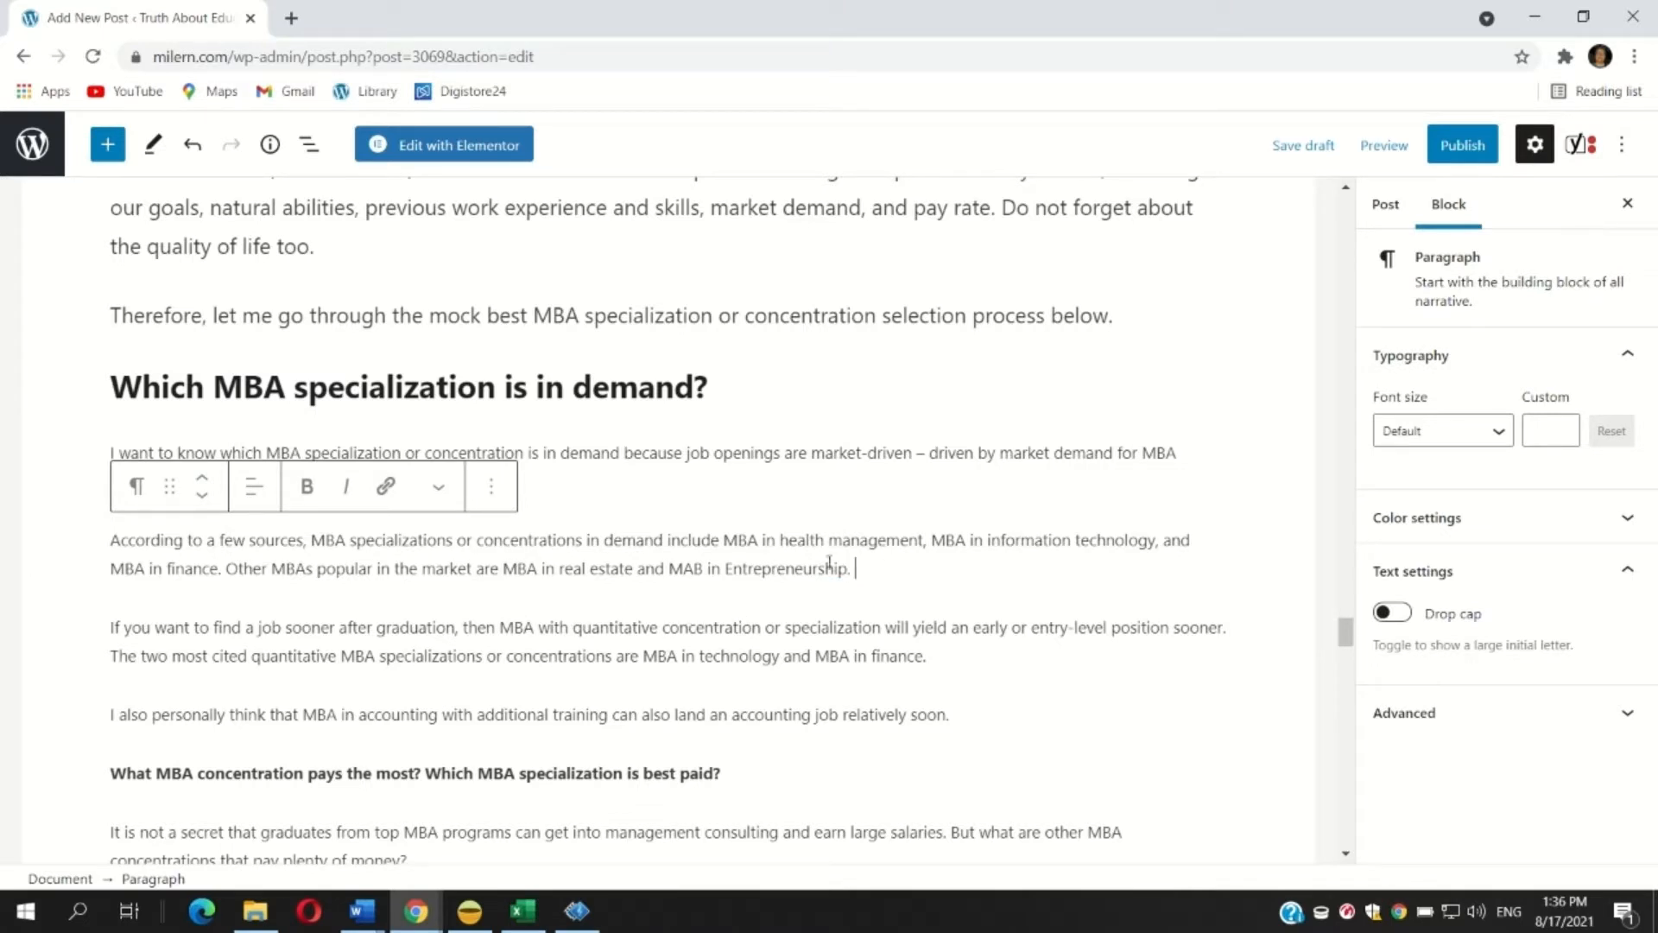
Step: Bold the "According to a few sources" paragraph and set all four paragraphs under "Which MBA specialization is in demand?" to Medium font size
{"action": "left_click_drag", "start_coordinate": [851, 568], "coordinate": [81, 553]}
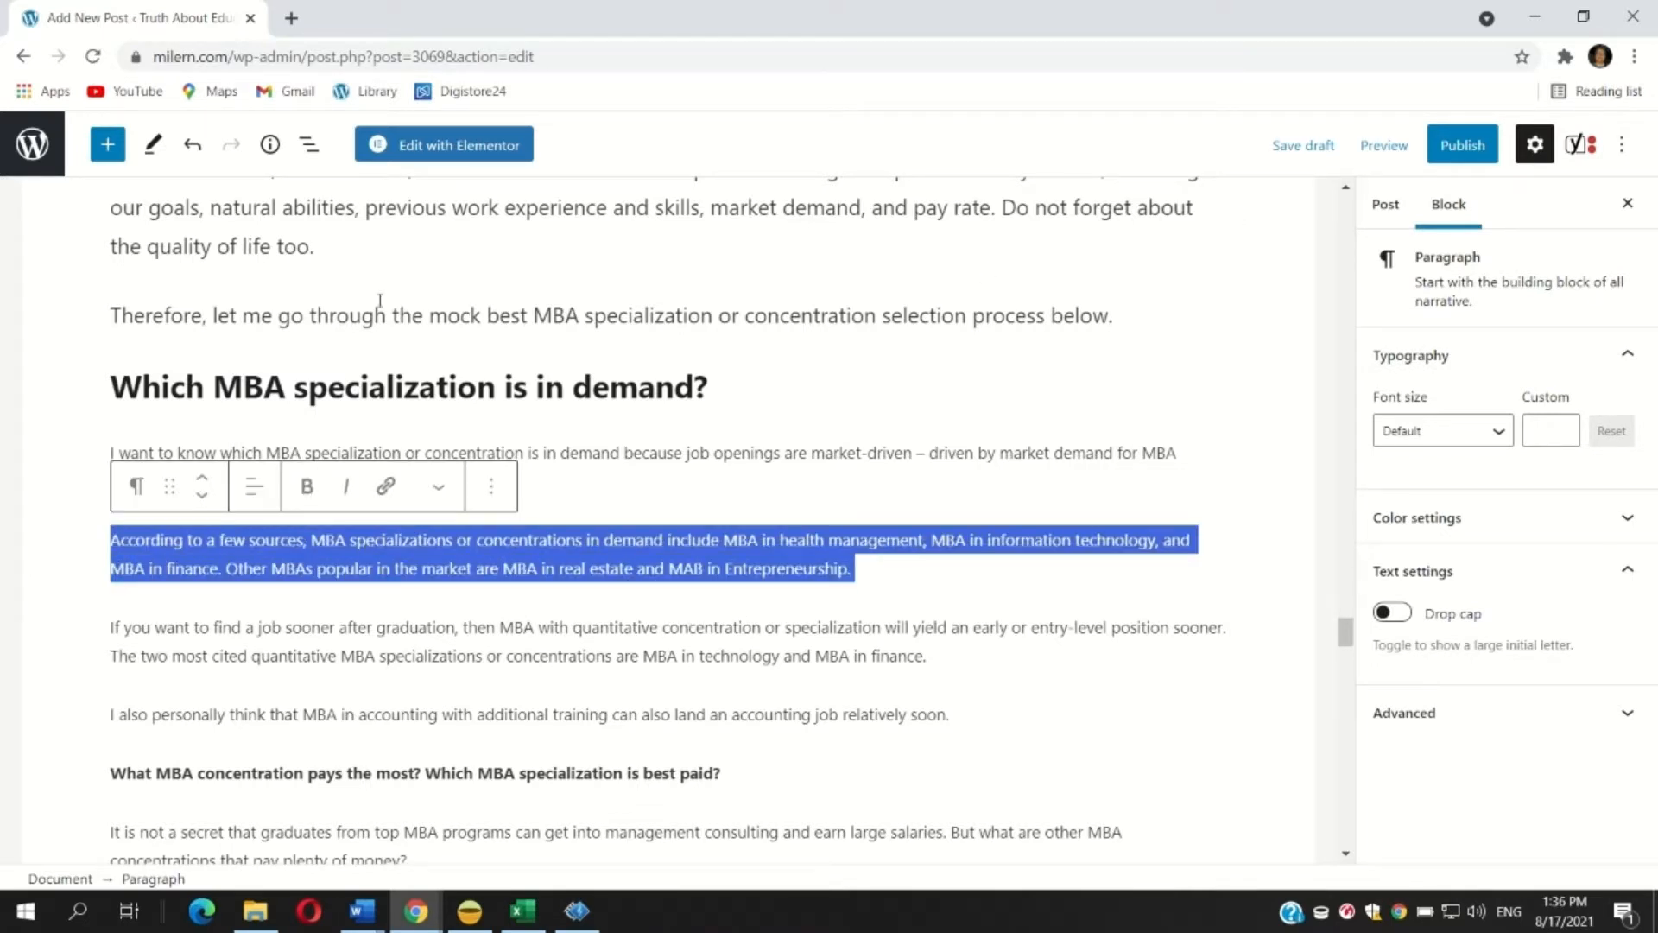
{"action": "left_click", "coordinate": [306, 486]}
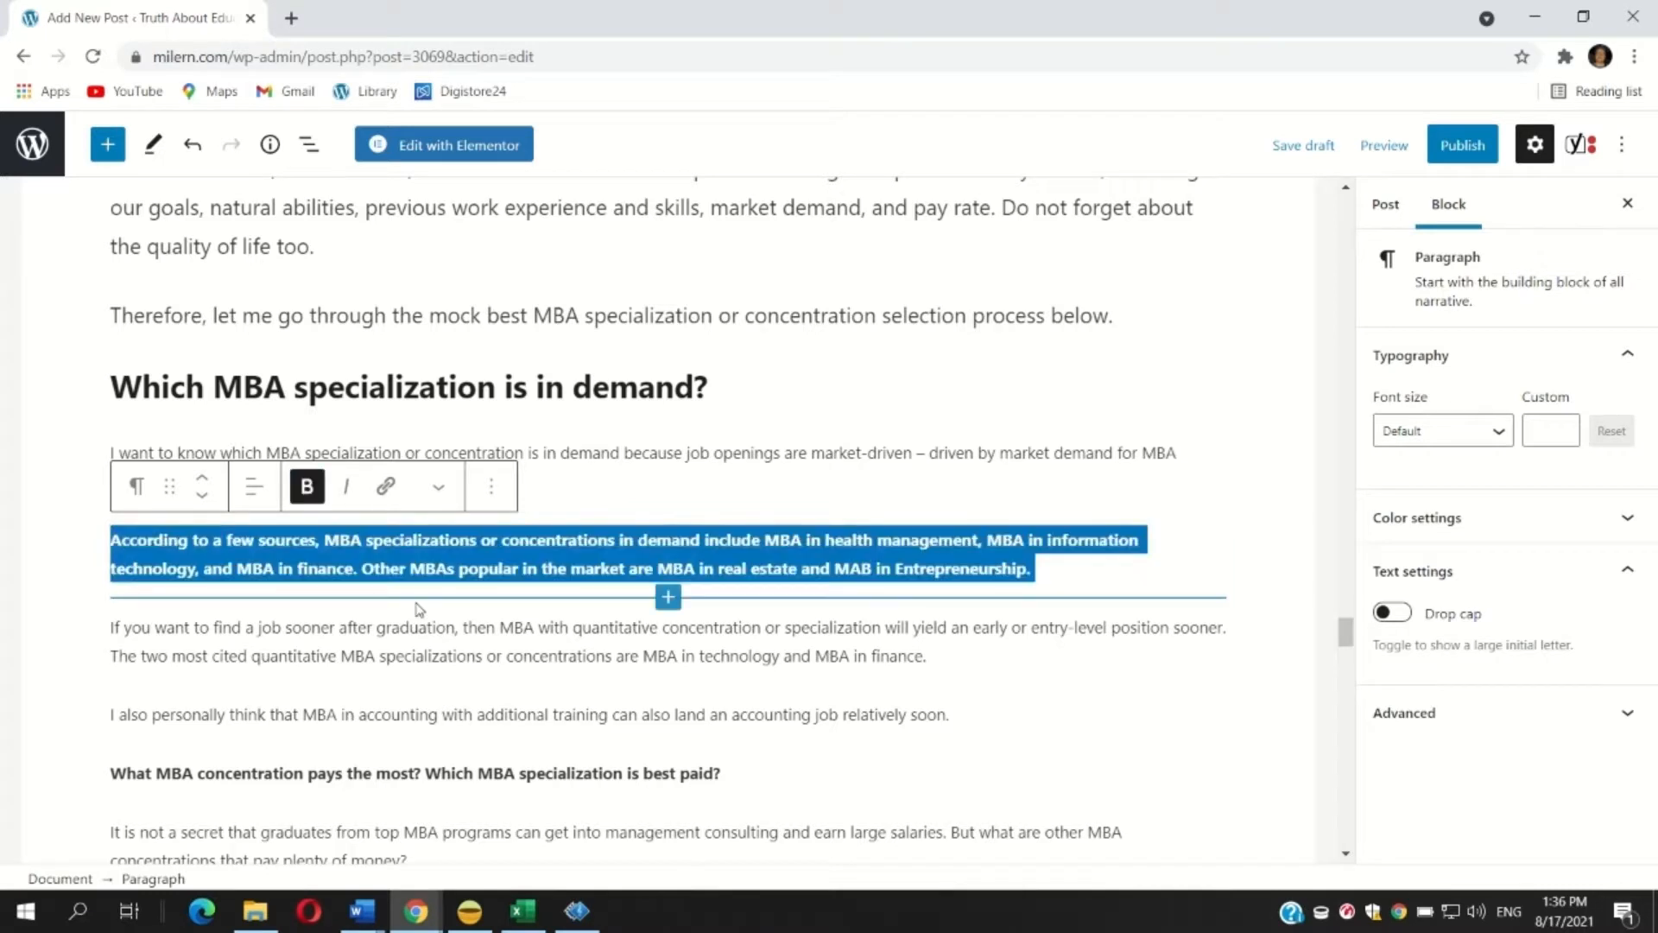
{"action": "left_click", "coordinate": [416, 603]}
{"action": "left_click_drag", "start_coordinate": [1003, 725], "coordinate": [5, 453]}
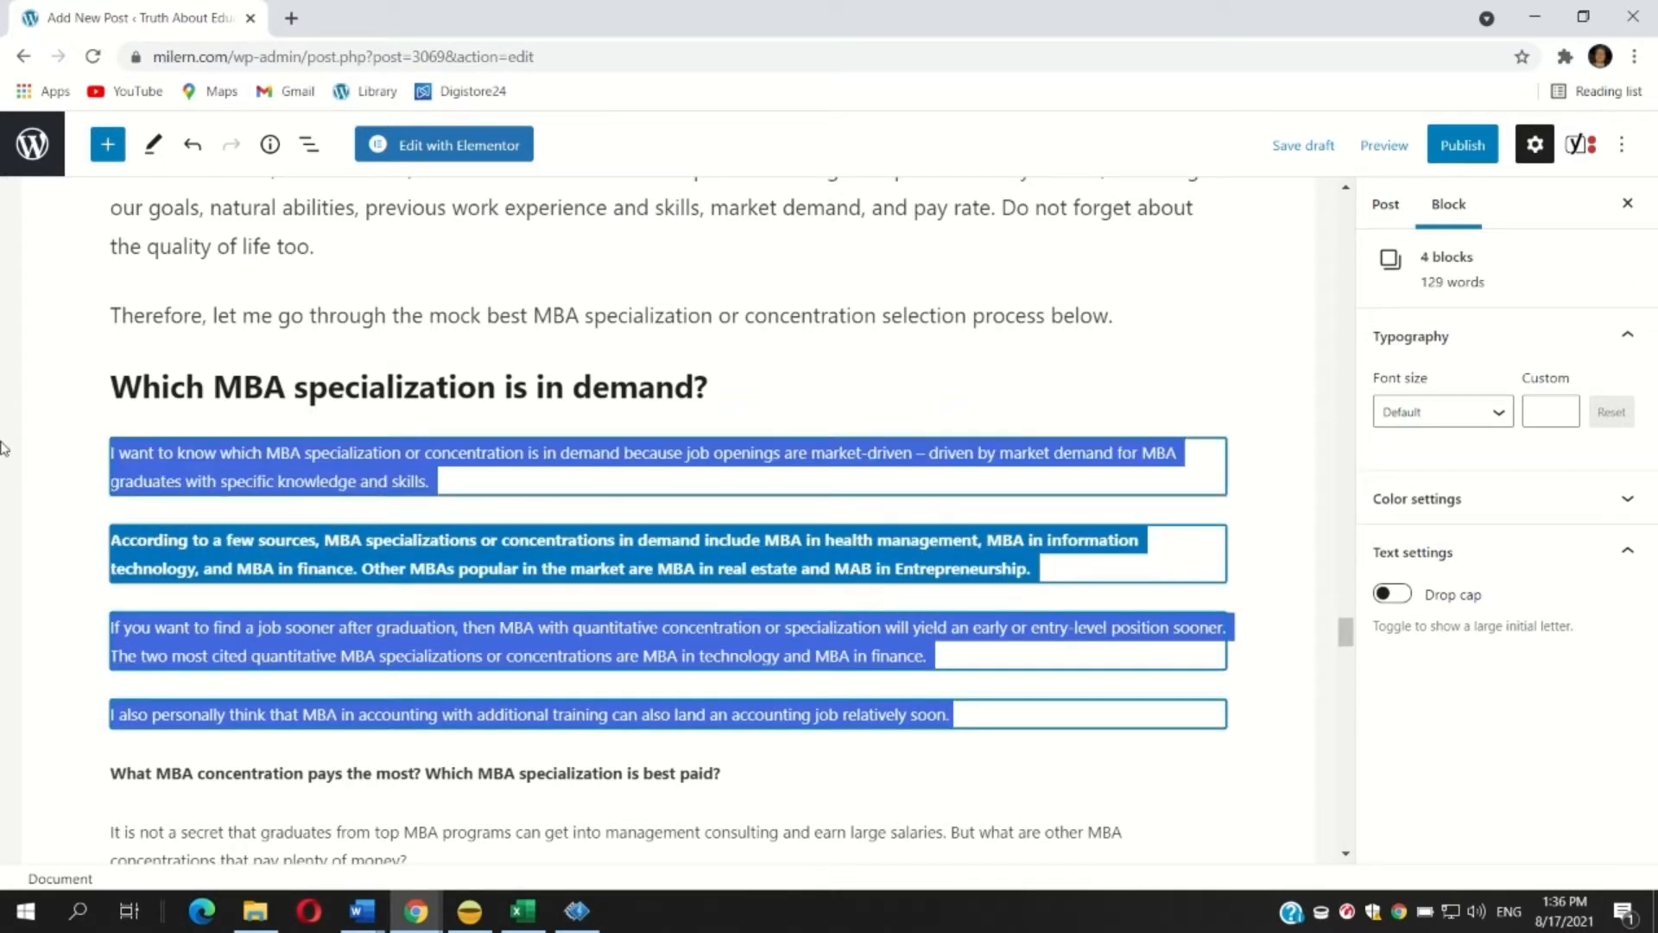
{"action": "left_click", "coordinate": [1407, 412]}
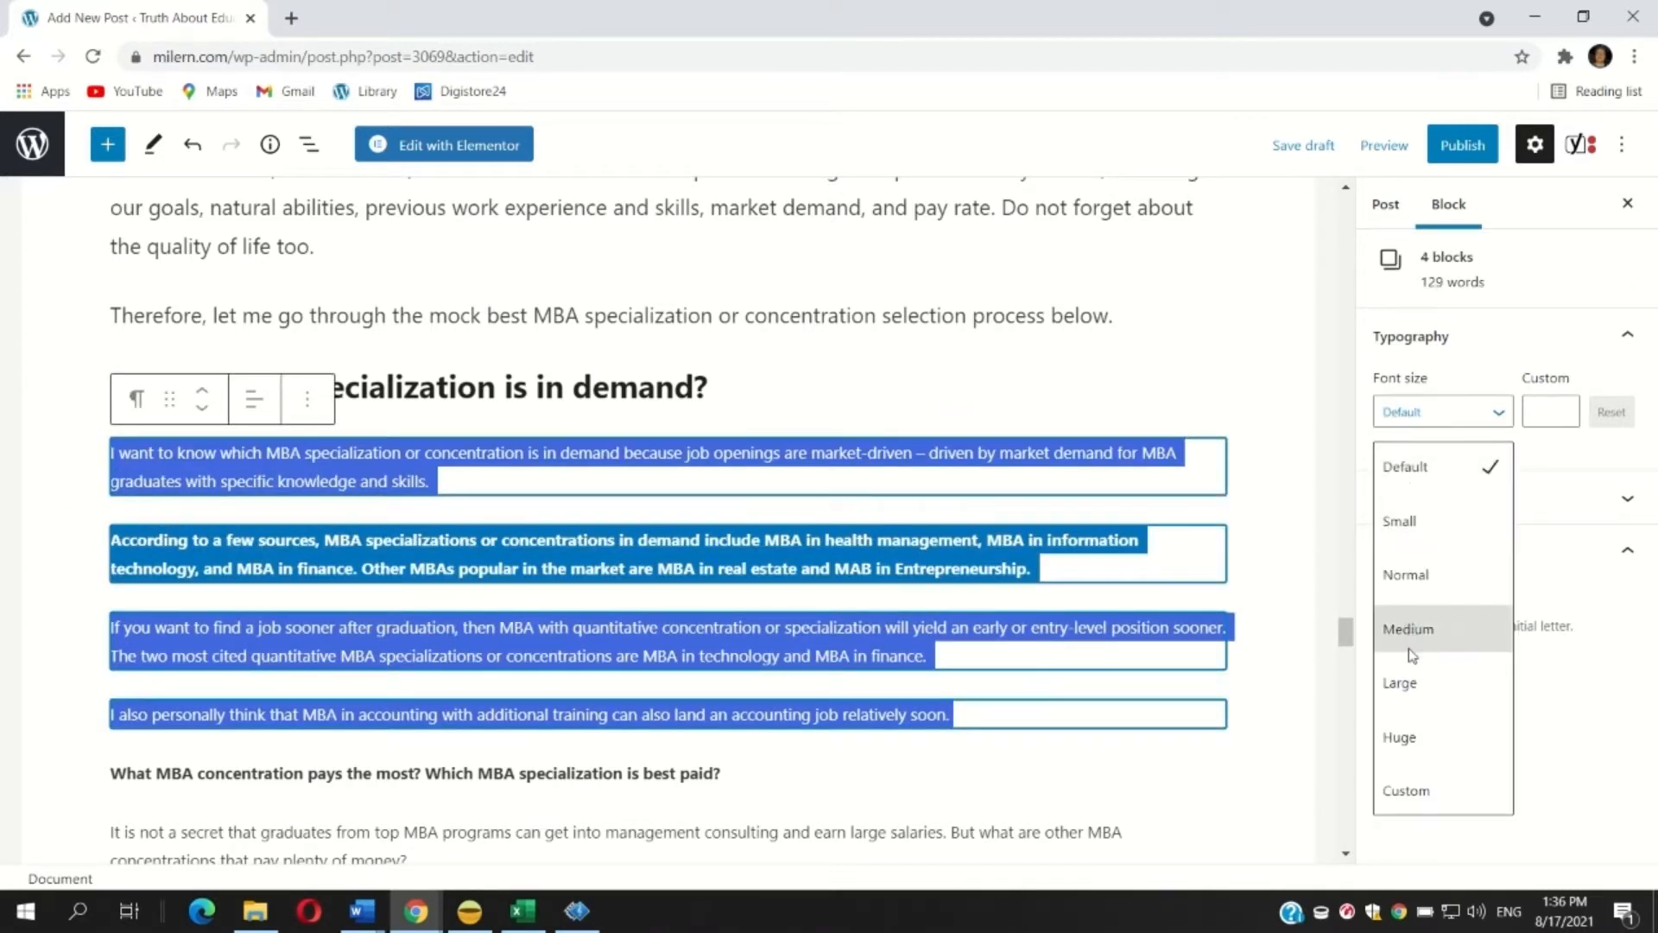
{"action": "left_click", "coordinate": [1408, 629]}
Step: Convert the bold line "What MBA concentration pays the most? Which MBA specialization is best paid?" into a heading
{"action": "scroll", "coordinate": [134, 398], "scroll_direction": "down", "scroll_amount": 6}
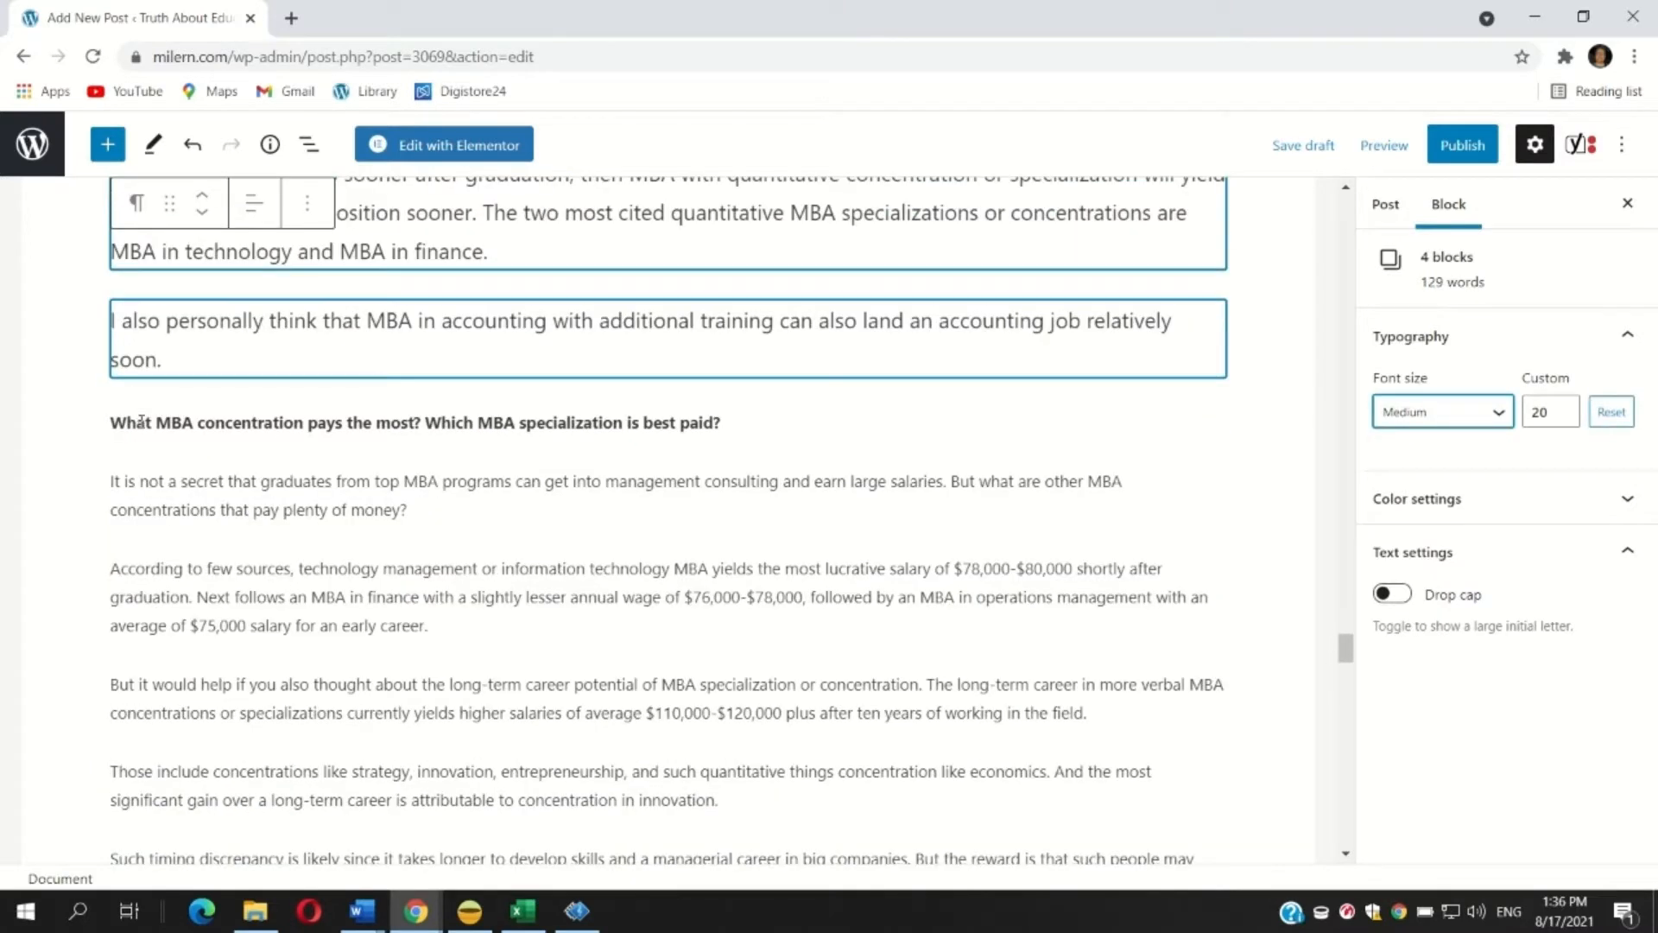
{"action": "triple_click", "coordinate": [141, 421]}
{"action": "left_click", "coordinate": [136, 369]}
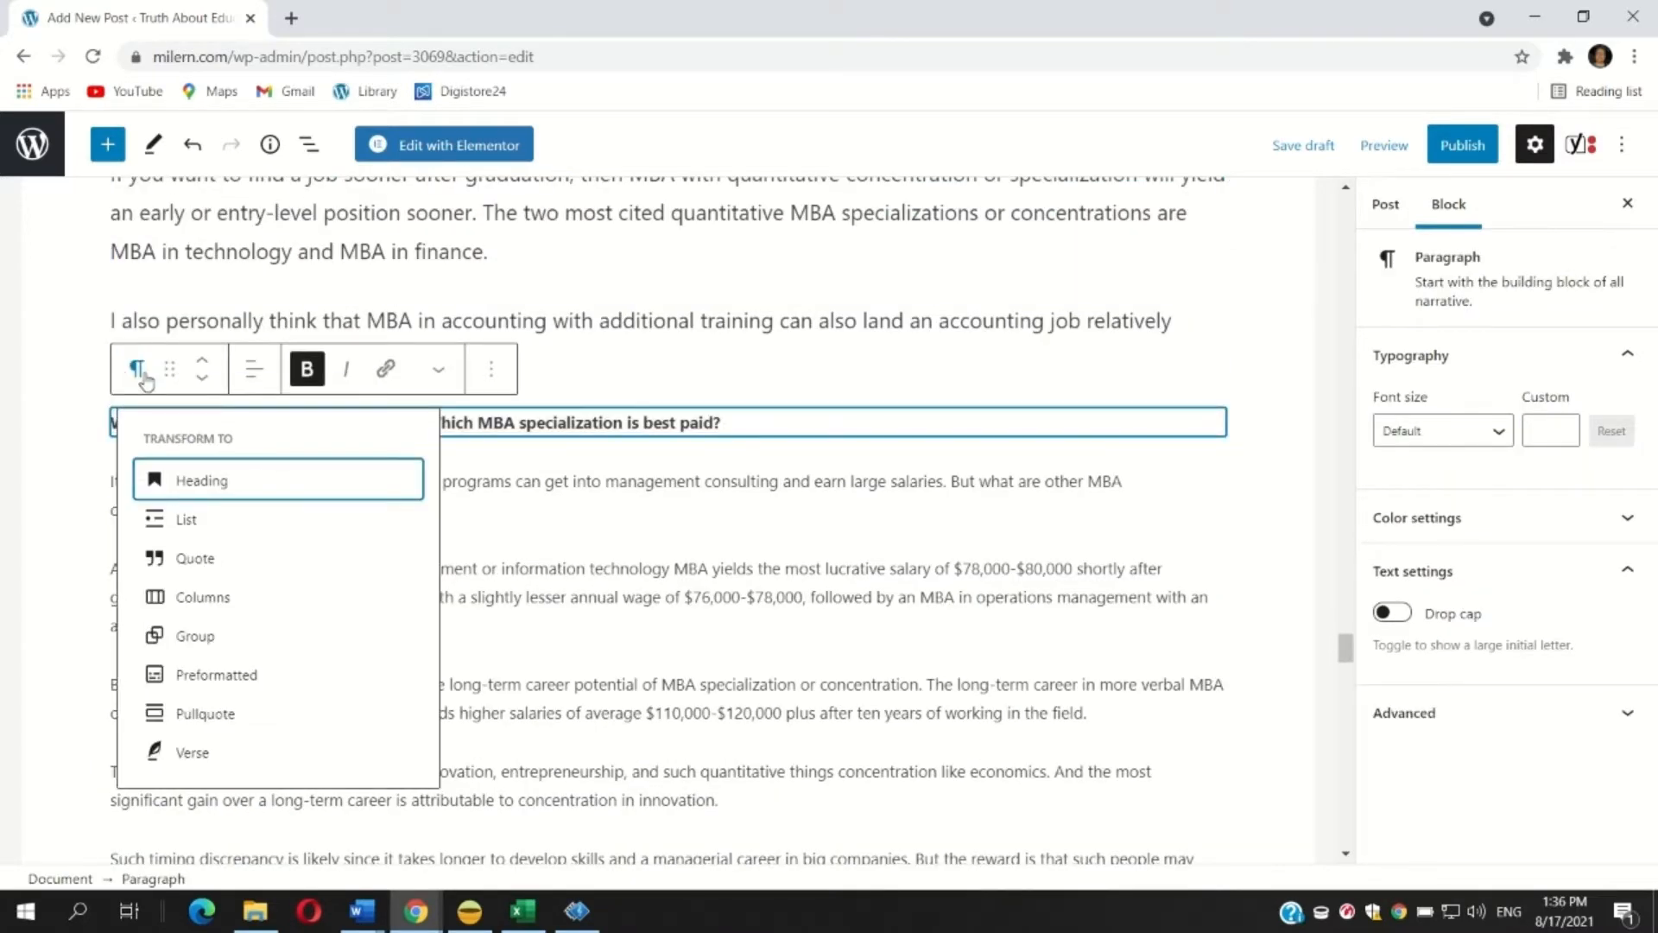
{"action": "left_click", "coordinate": [227, 490]}
{"action": "left_click", "coordinate": [334, 573]}
Step: Bold the whole paragraph beginning "Those include concentrations like strategy, innovation, entrepreneurship"
{"action": "scroll", "coordinate": [331, 570], "scroll_direction": "down", "scroll_amount": 2}
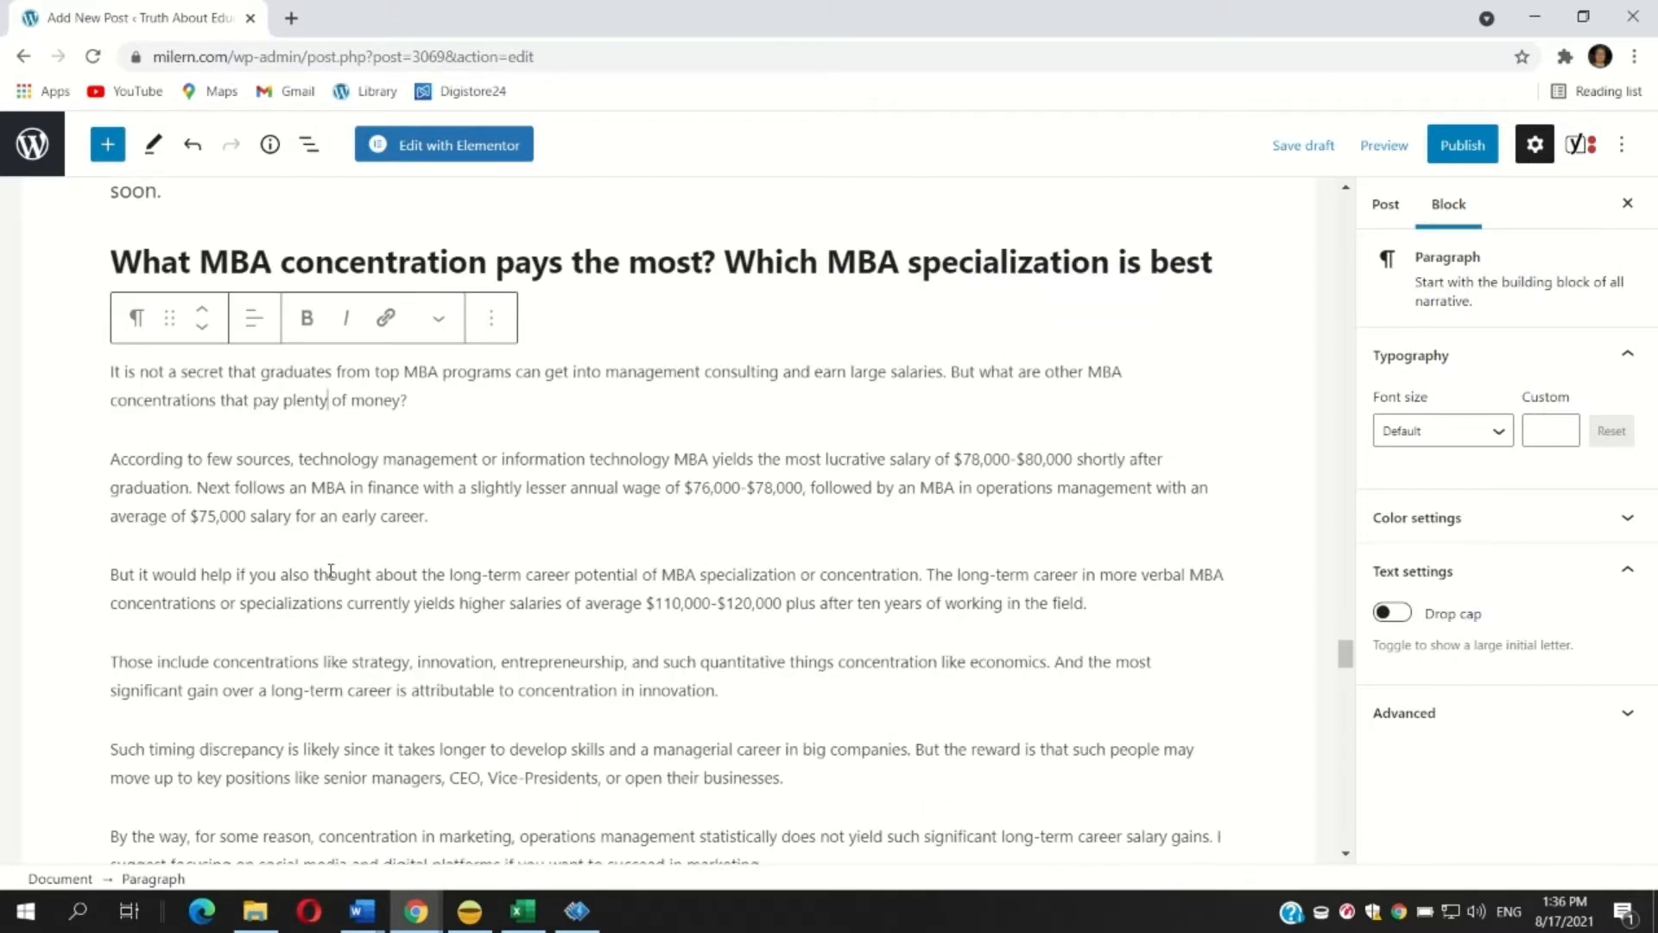
{"action": "scroll", "coordinate": [331, 569], "scroll_direction": "down", "scroll_amount": 1}
{"action": "scroll", "coordinate": [334, 577], "scroll_direction": "down", "scroll_amount": 2}
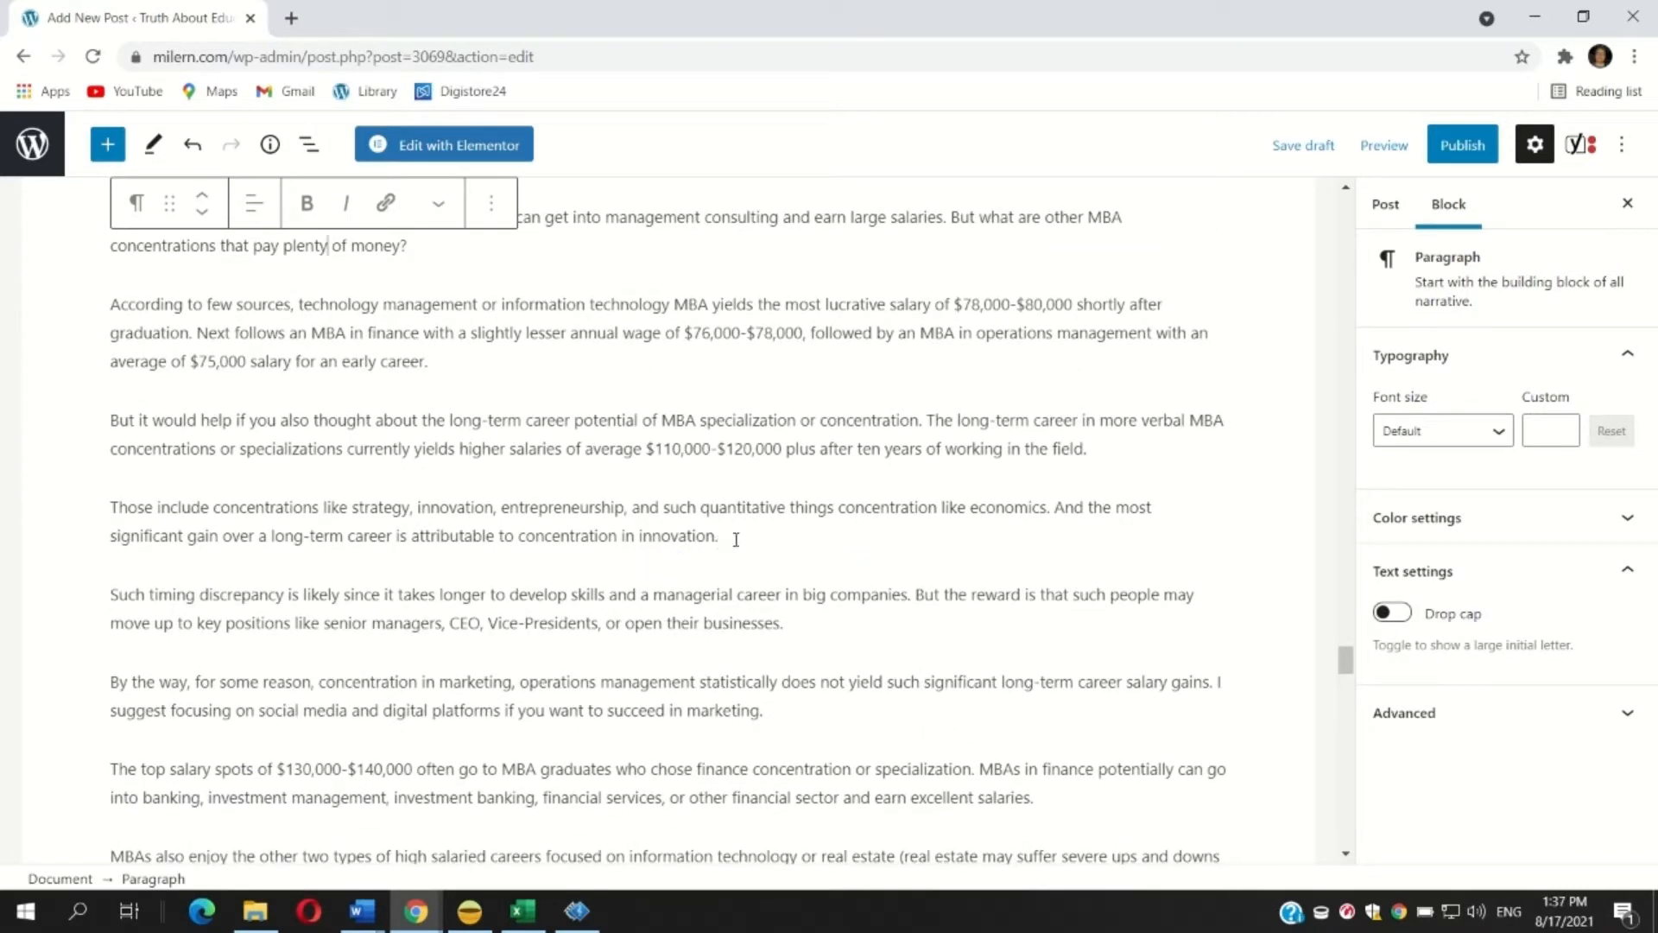
{"action": "left_click_drag", "start_coordinate": [737, 538], "coordinate": [93, 511]}
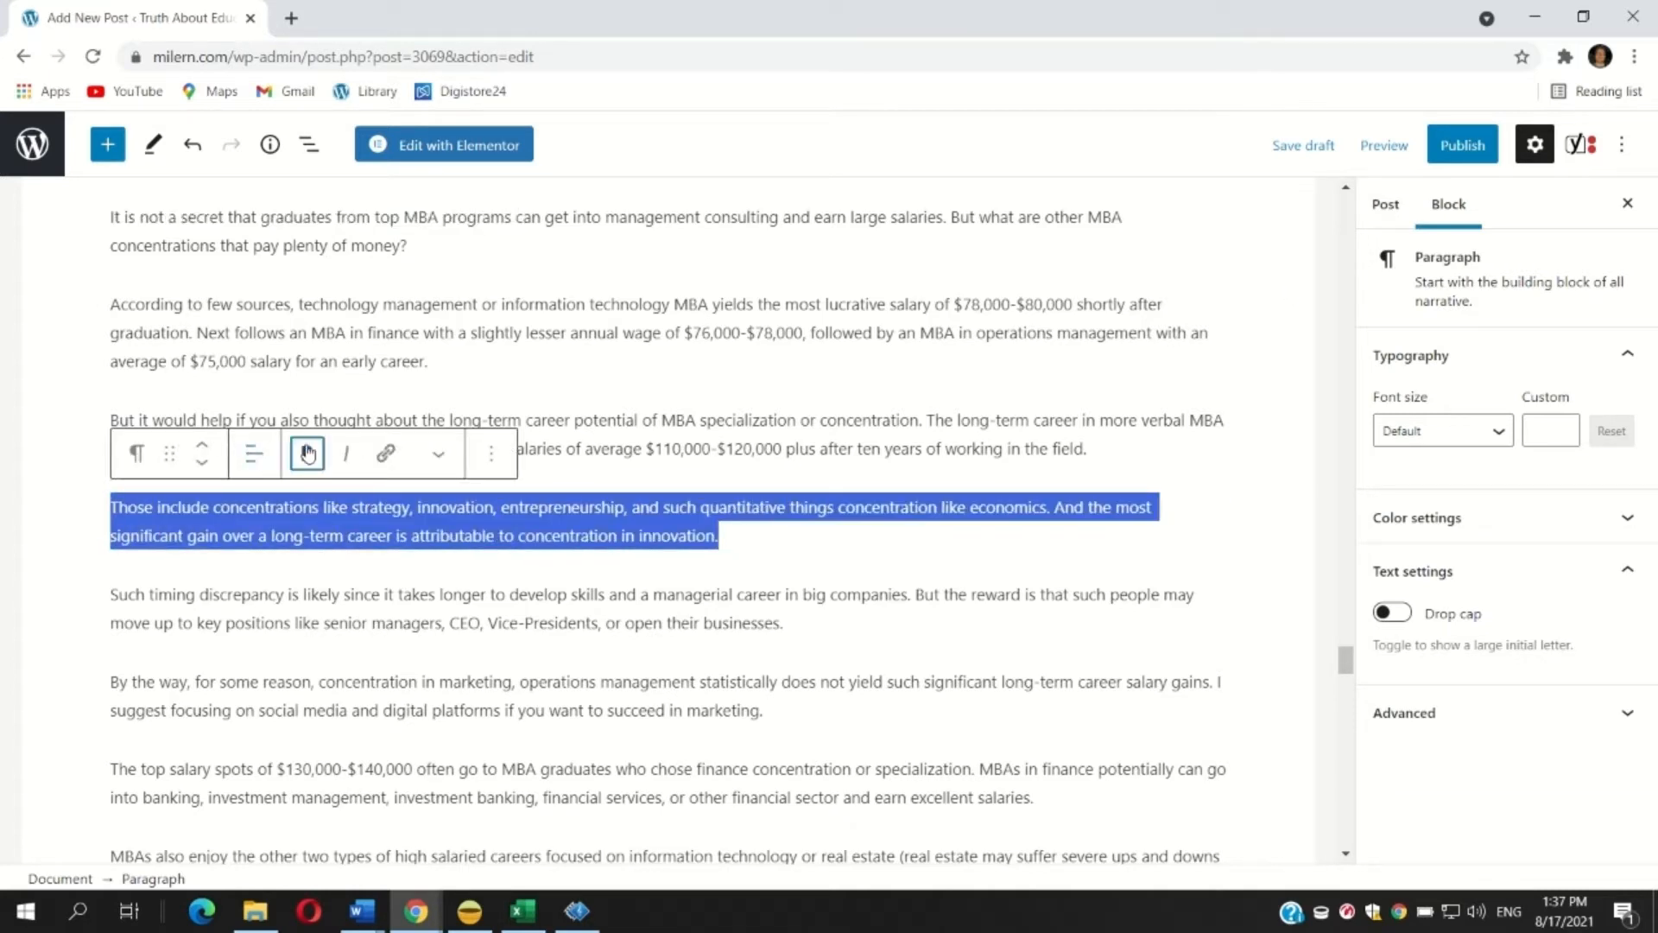
{"action": "left_click", "coordinate": [306, 453]}
{"action": "left_click", "coordinate": [189, 373]}
Step: Set the ten paragraphs beneath the "What MBA concentration pays the most?" heading to Medium font size
{"action": "scroll", "coordinate": [189, 373], "scroll_direction": "up", "scroll_amount": 3}
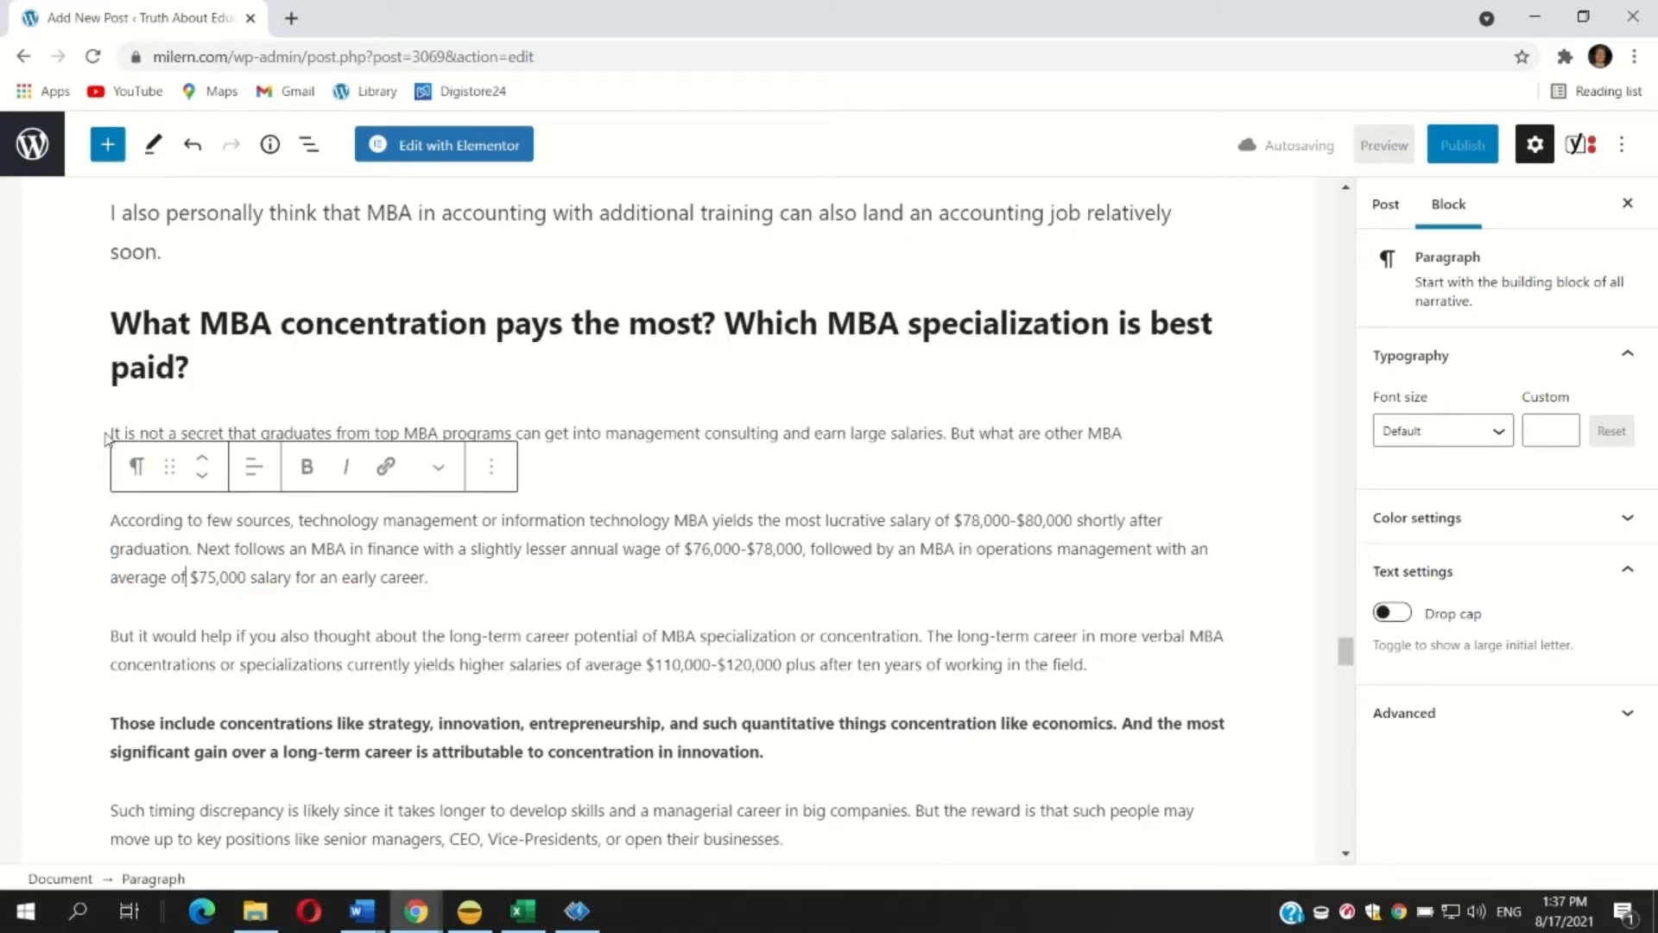
{"action": "left_click_drag", "start_coordinate": [816, 803], "coordinate": [76, 433]}
{"action": "left_click", "coordinate": [1443, 412]}
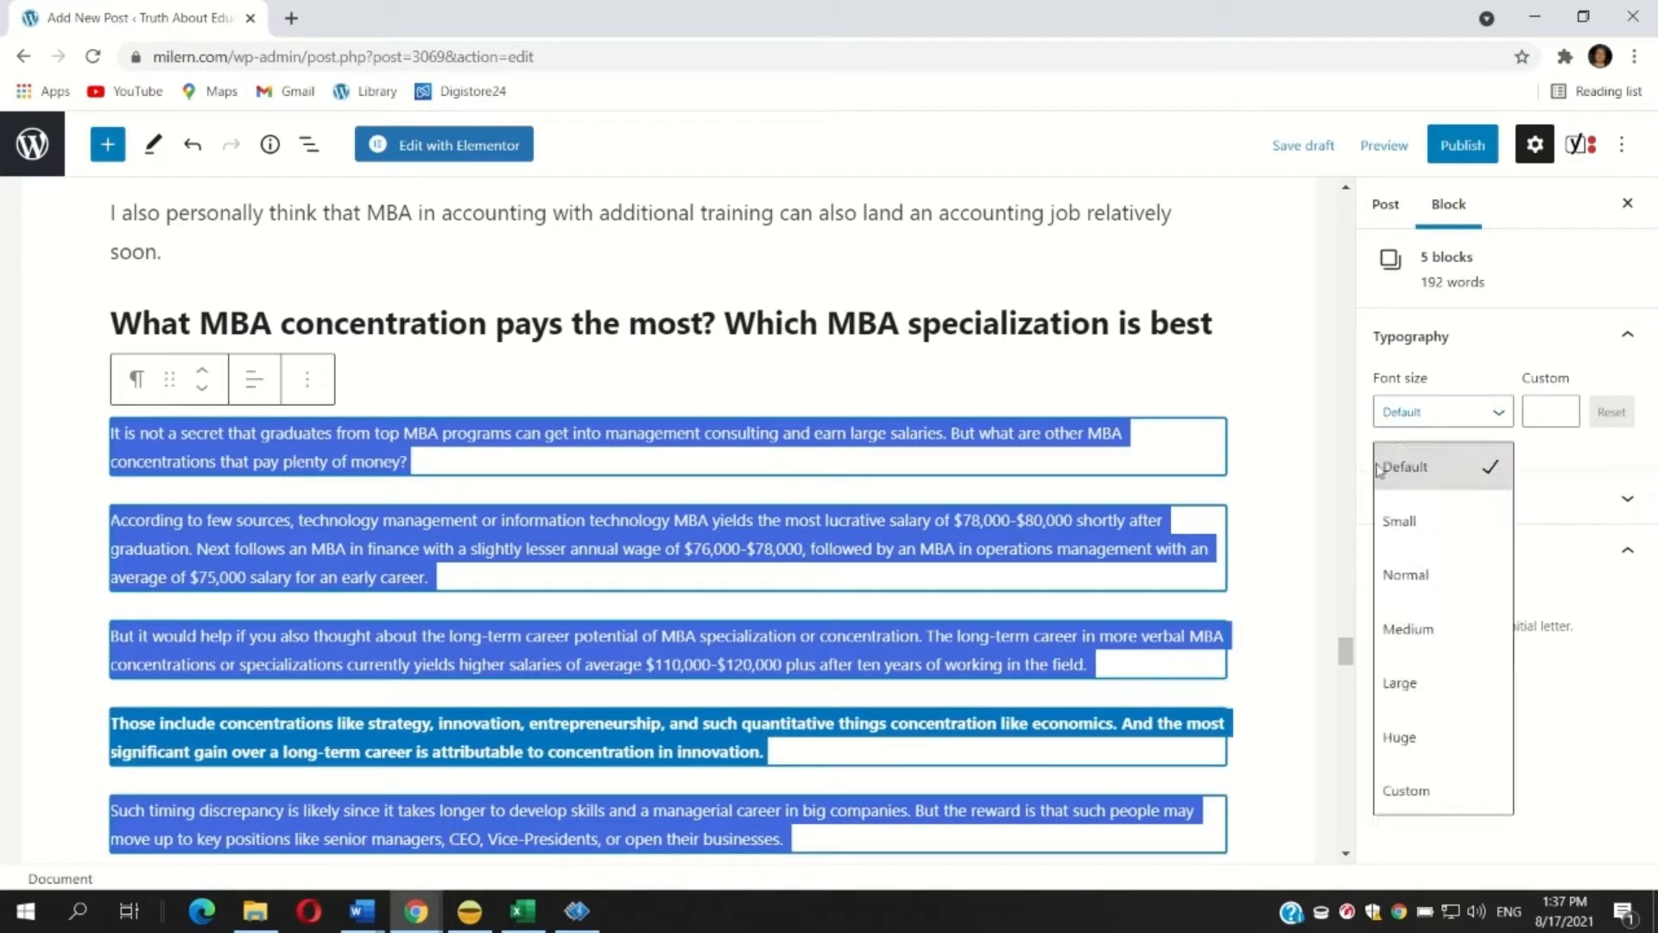
{"action": "left_click", "coordinate": [1387, 622]}
{"action": "scroll", "coordinate": [326, 519], "scroll_direction": "down", "scroll_amount": 7}
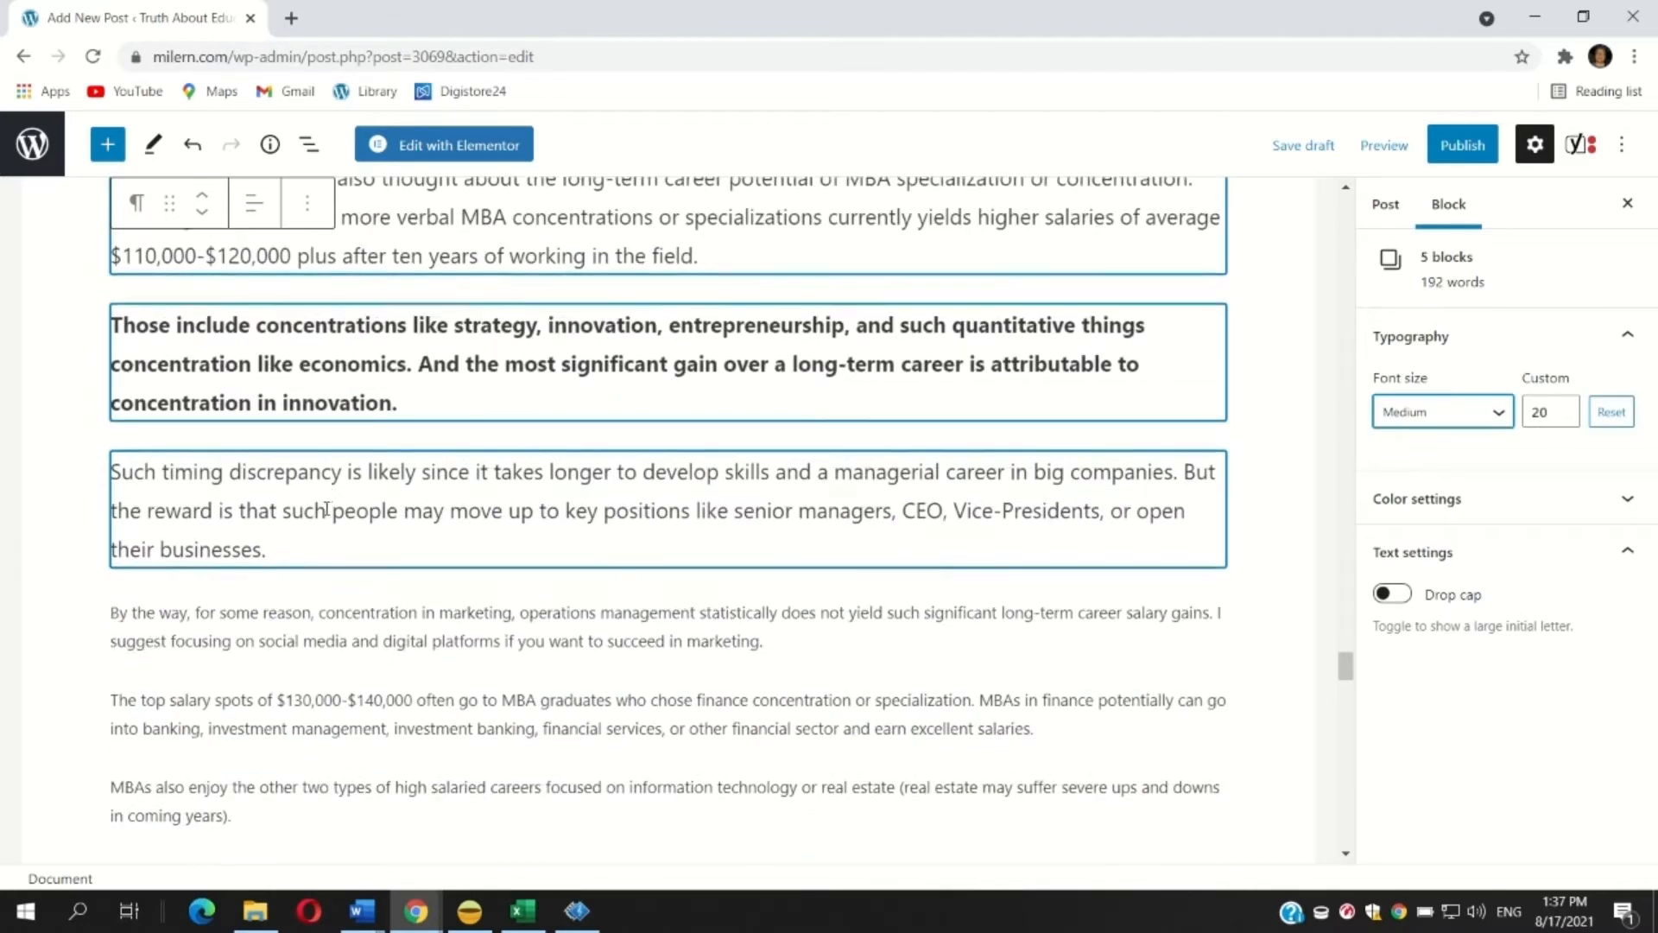
{"action": "left_click_drag", "start_coordinate": [439, 775], "coordinate": [111, 411]}
{"action": "left_click", "coordinate": [1422, 414]}
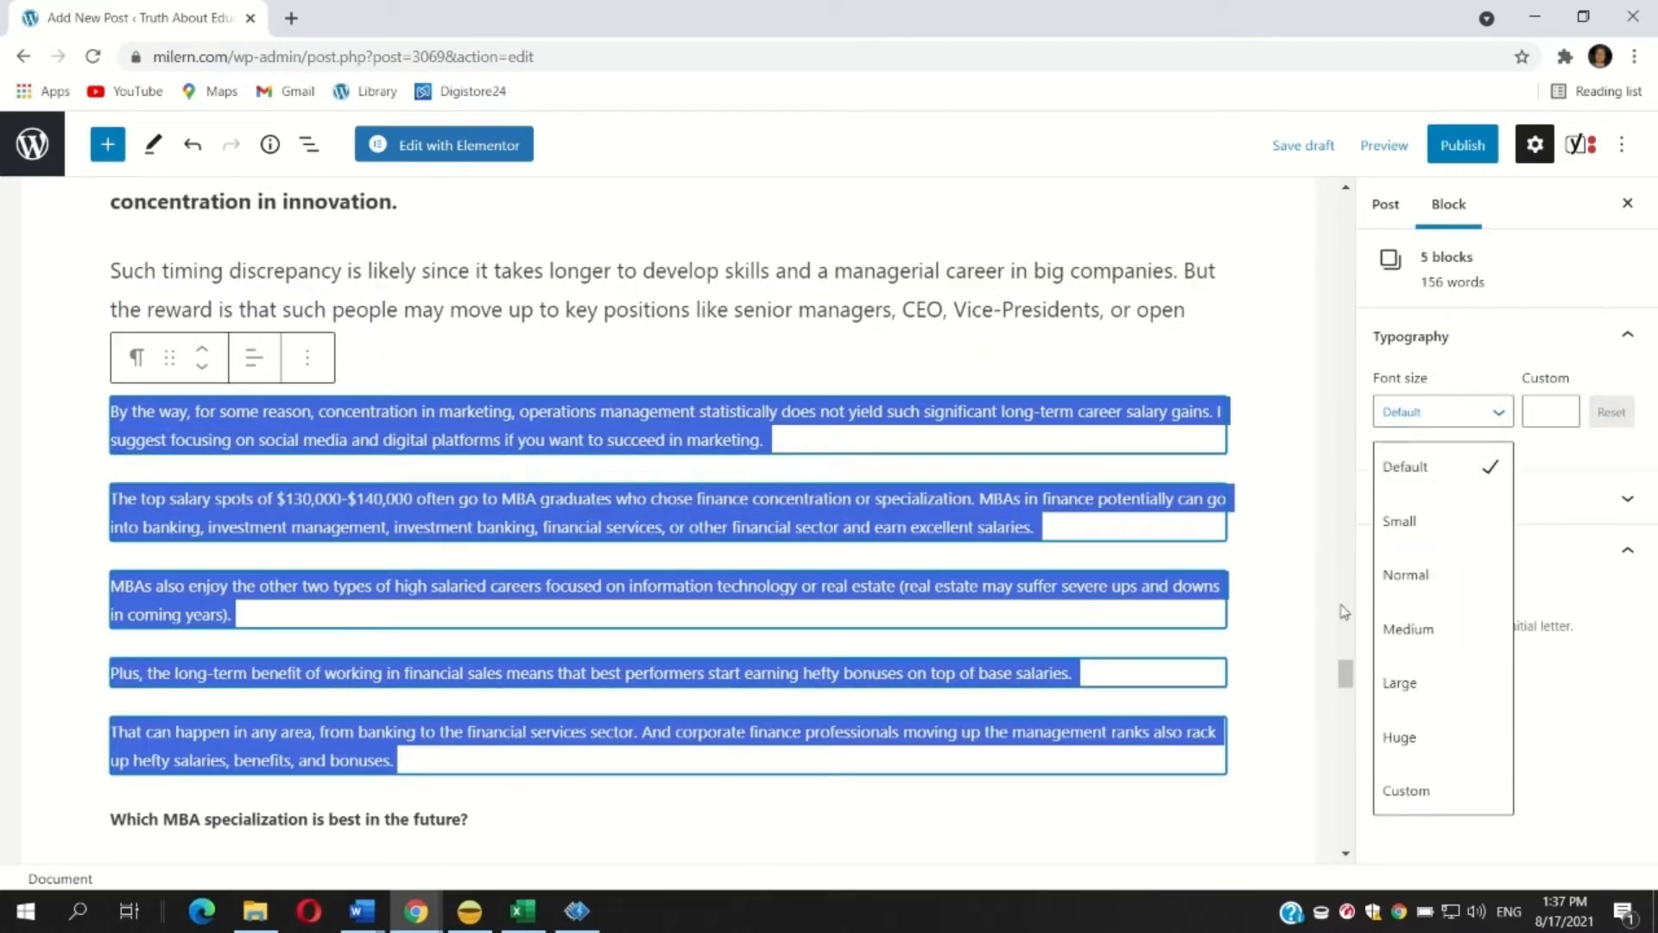
{"action": "left_click", "coordinate": [1399, 628]}
Step: Convert the bold line "Which MBA specialization is best in the future?" into a heading
{"action": "scroll", "coordinate": [249, 470], "scroll_direction": "down", "scroll_amount": 4}
{"action": "scroll", "coordinate": [249, 471], "scroll_direction": "down", "scroll_amount": 3}
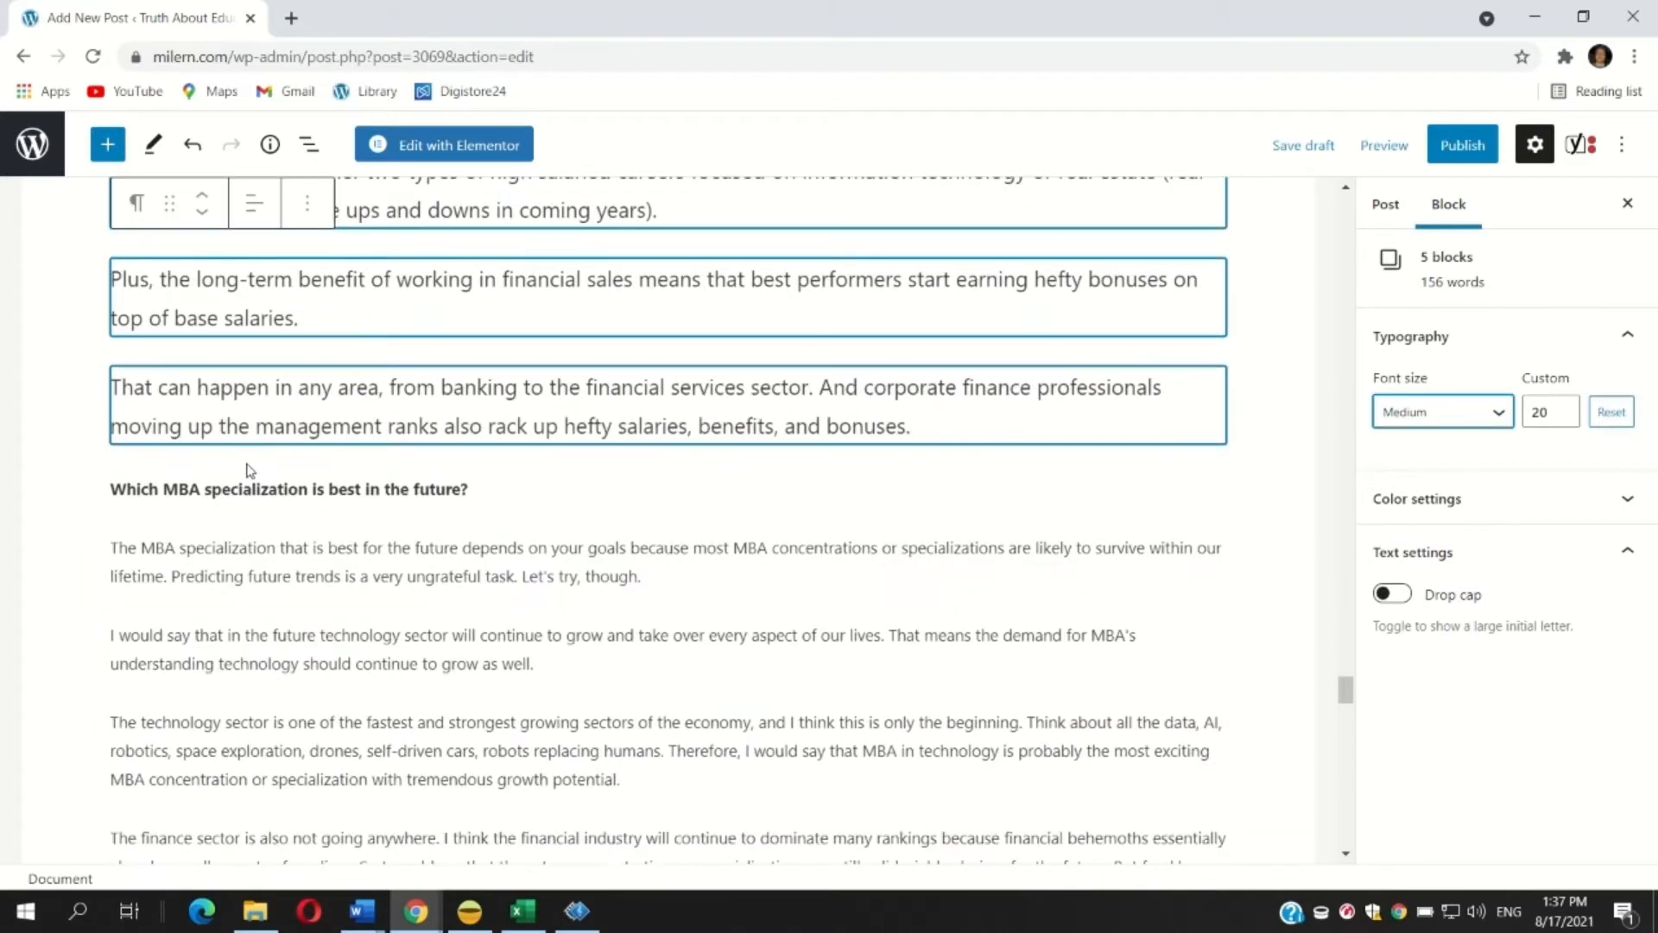
{"action": "triple_click", "coordinate": [251, 495]}
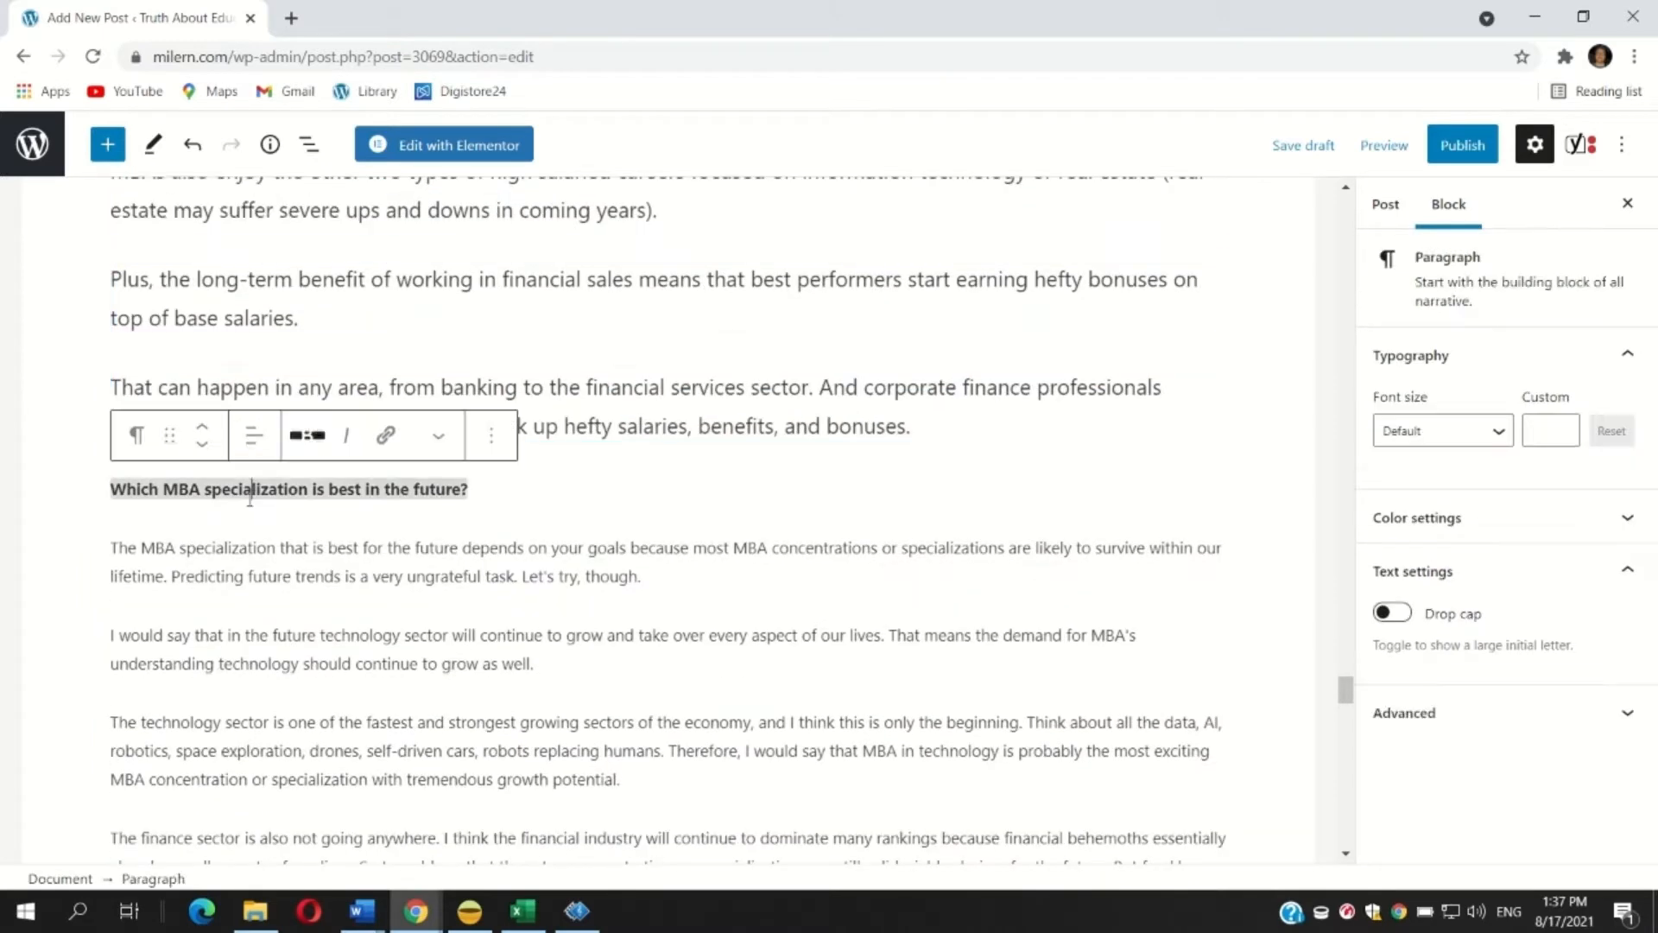
{"action": "left_click", "coordinate": [136, 435]}
{"action": "left_click", "coordinate": [220, 546]}
Step: Bold the paragraphs beginning "The finance sector is also not going anywhere" and "The technology sector is one of the fastest"
{"action": "scroll", "coordinate": [239, 419], "scroll_direction": "down", "scroll_amount": 4}
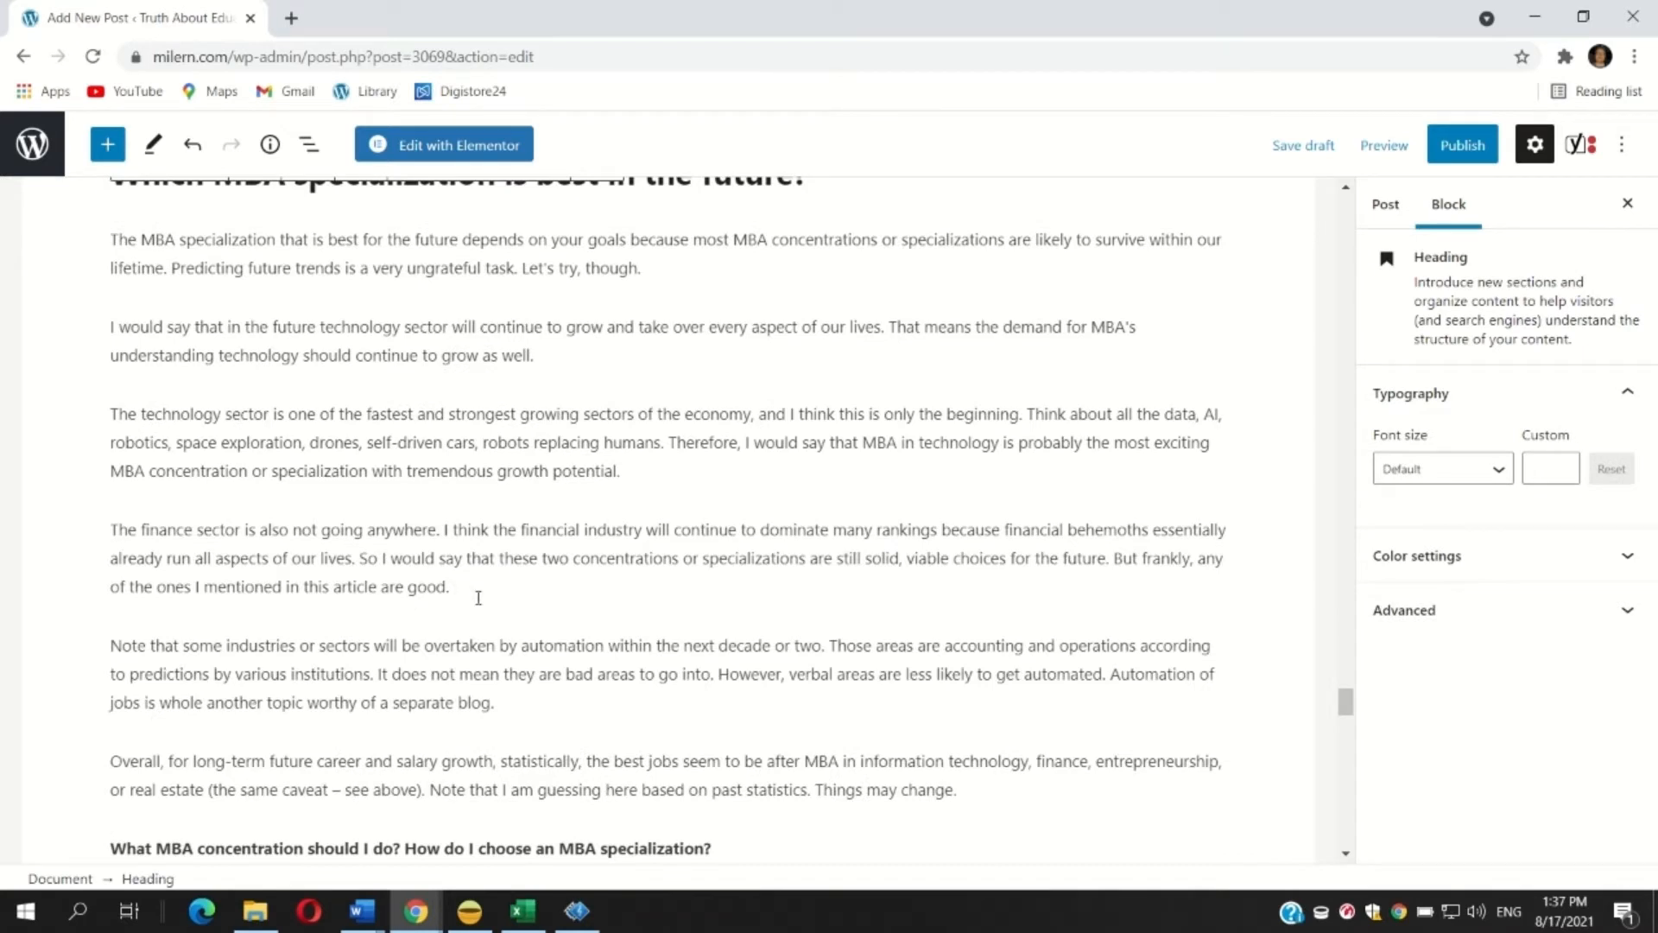
{"action": "left_click_drag", "start_coordinate": [467, 603], "coordinate": [108, 529]}
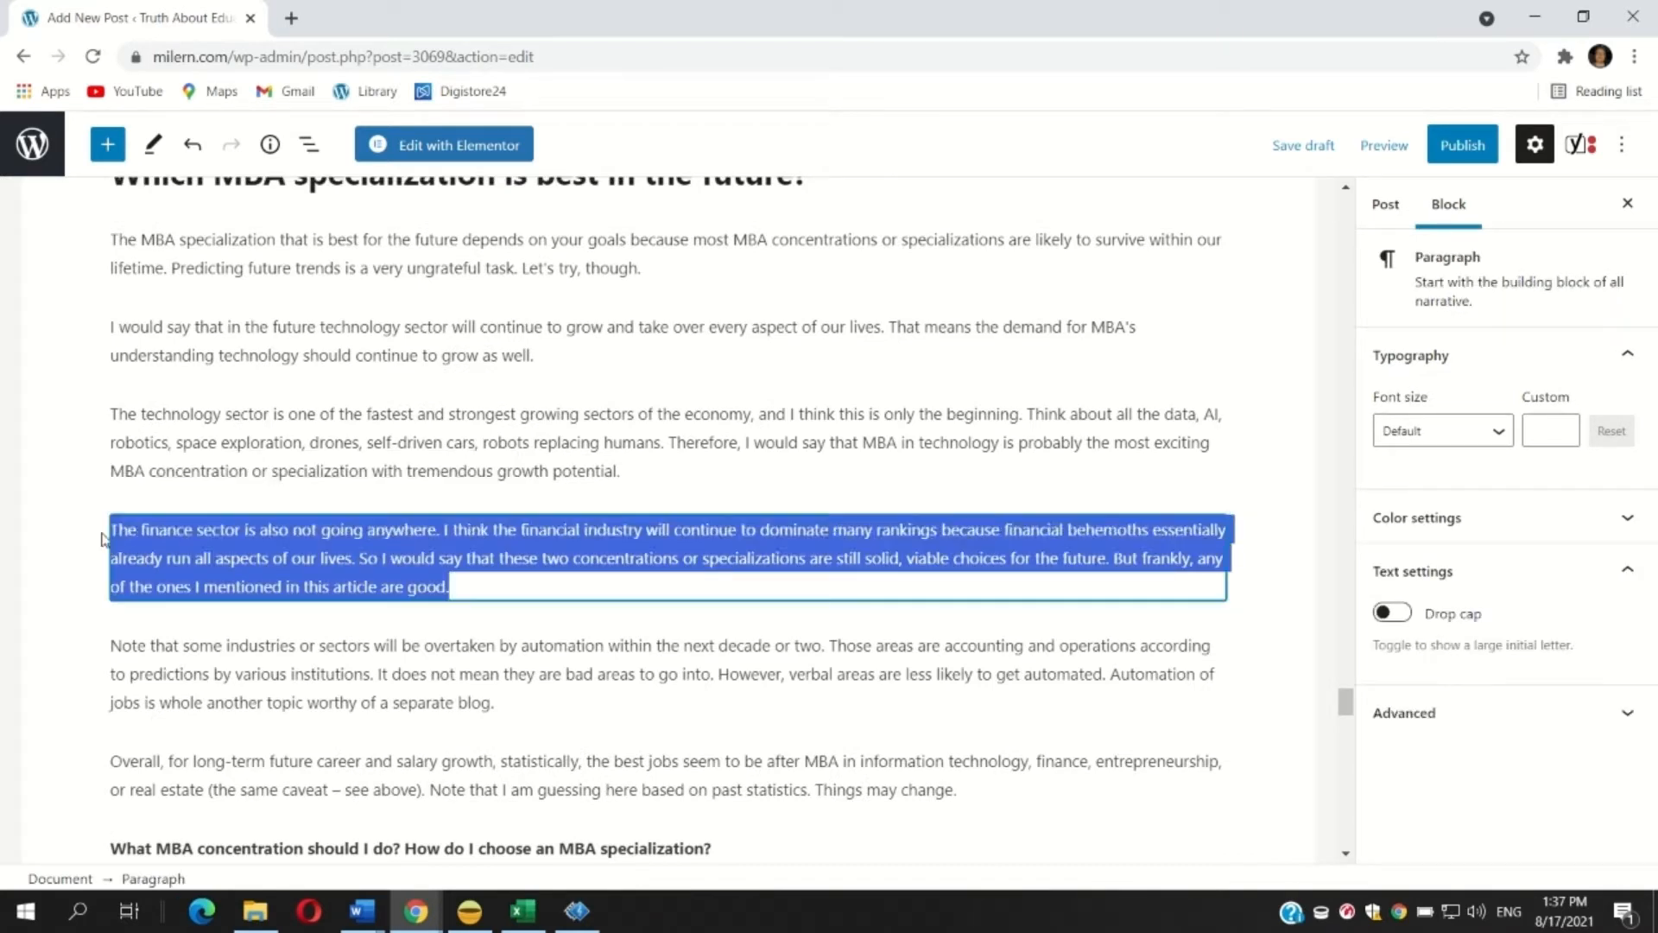
{"action": "left_click", "coordinate": [307, 476]}
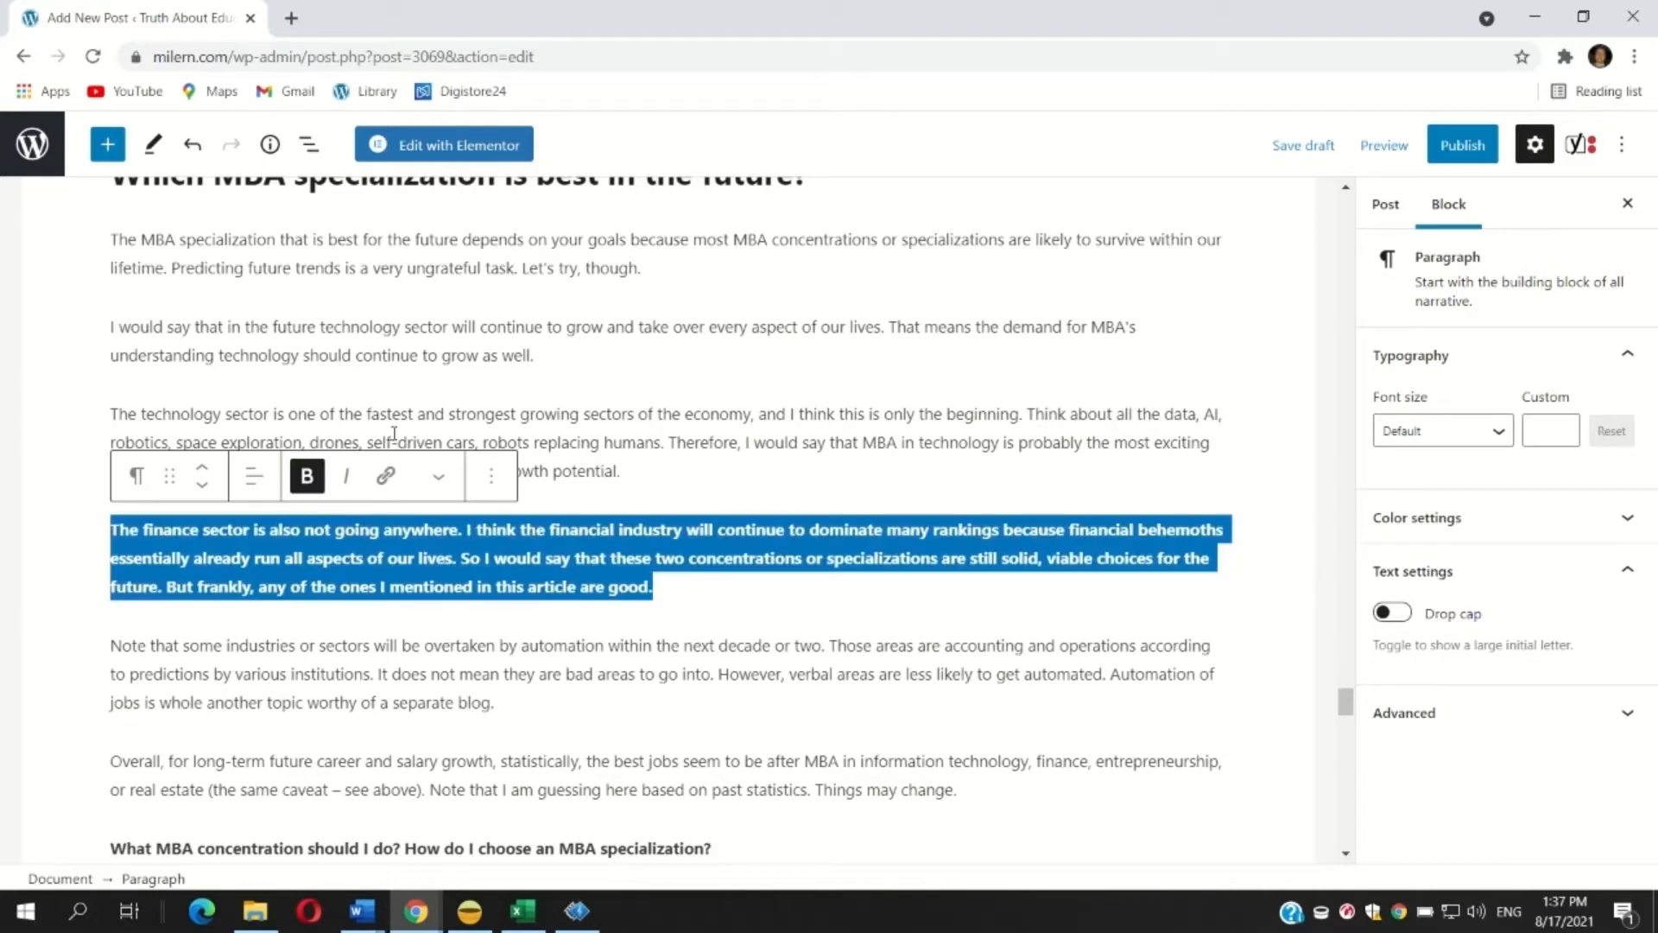
{"action": "left_click_drag", "start_coordinate": [650, 462], "coordinate": [69, 429]}
{"action": "left_click", "coordinate": [308, 361]}
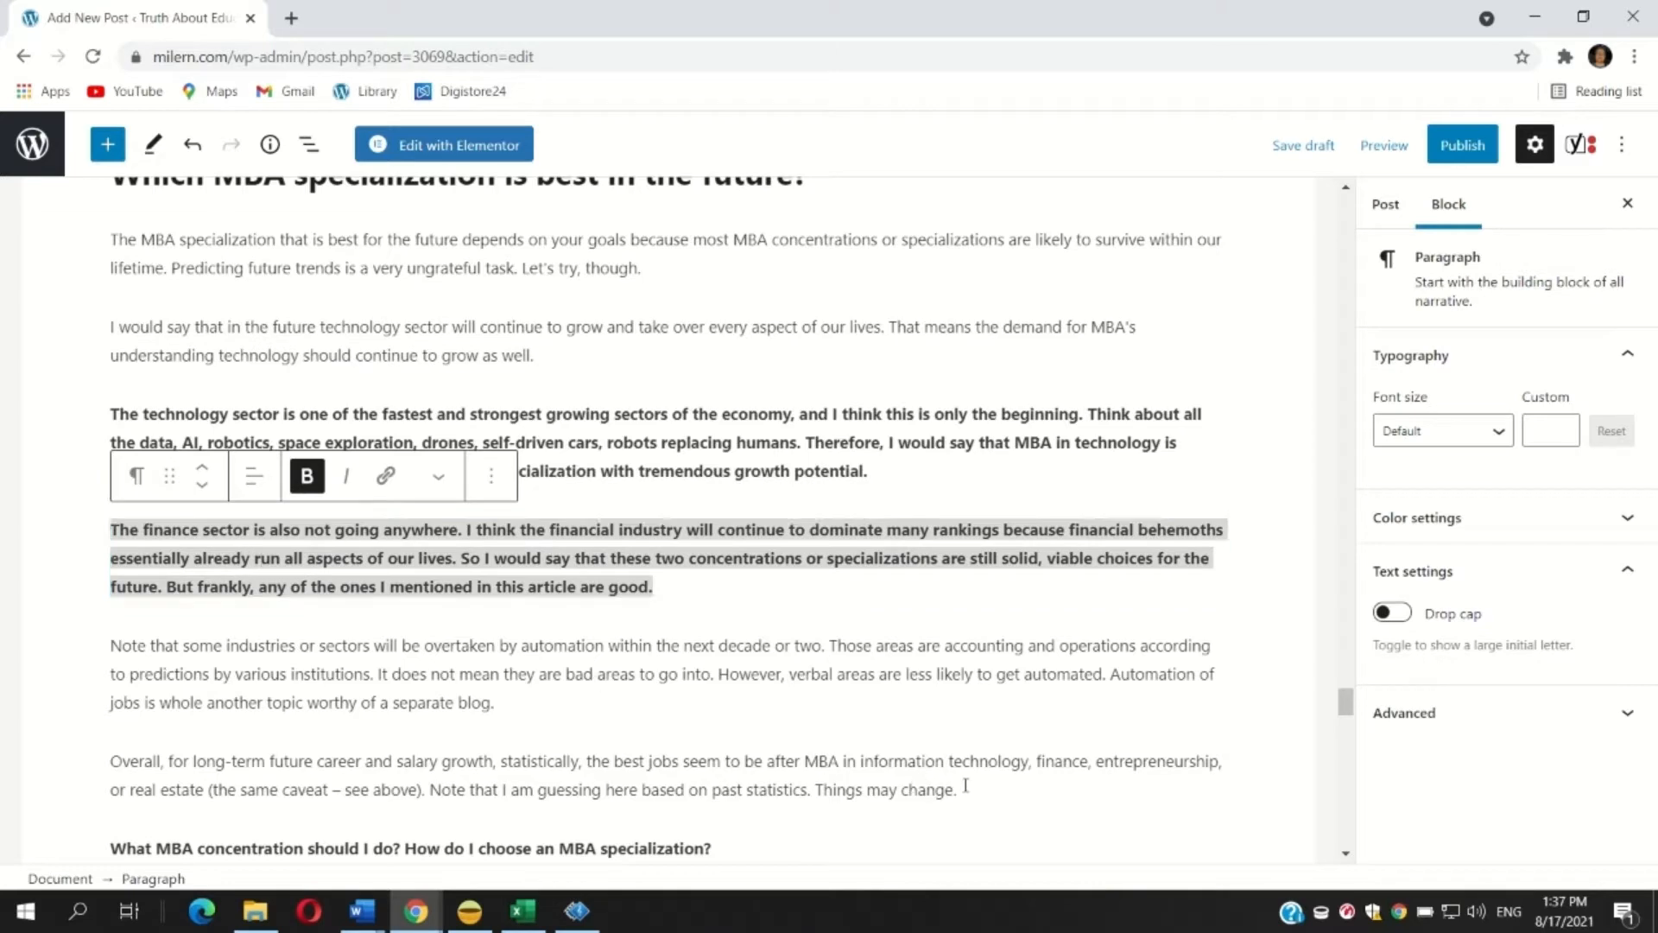
Step: Set the six paragraphs under "Which MBA specialization is best in the future?" to Medium font size
{"action": "left_click_drag", "start_coordinate": [966, 785], "coordinate": [1250, 499]}
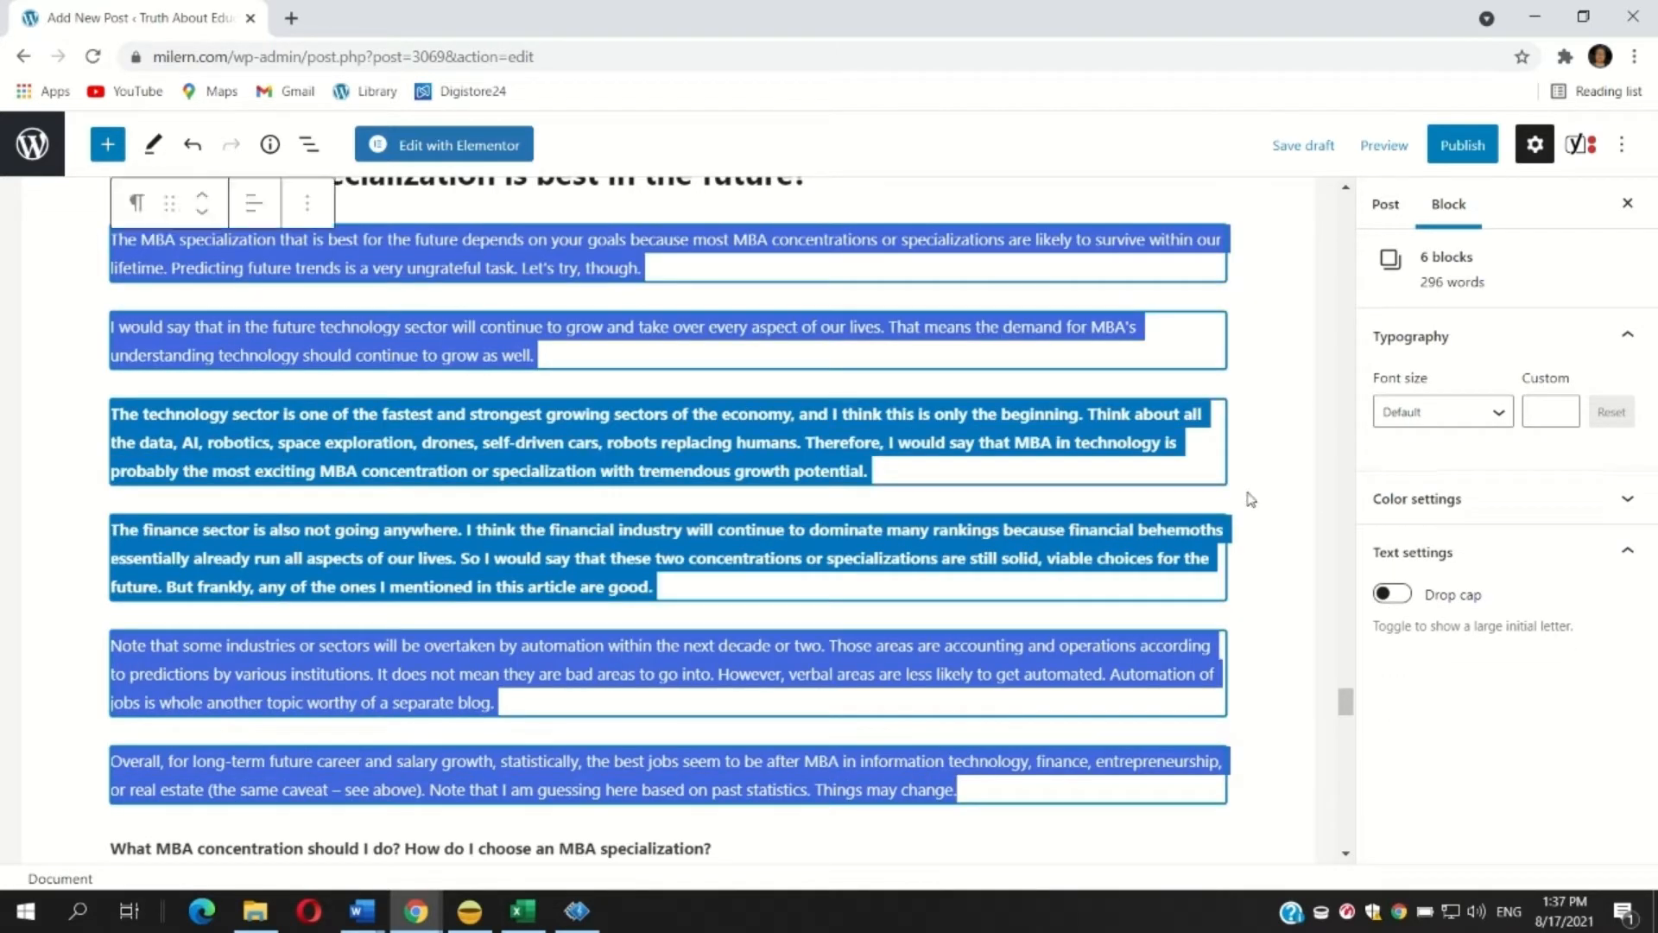
{"action": "left_click", "coordinate": [1416, 412]}
{"action": "left_click", "coordinate": [1417, 622]}
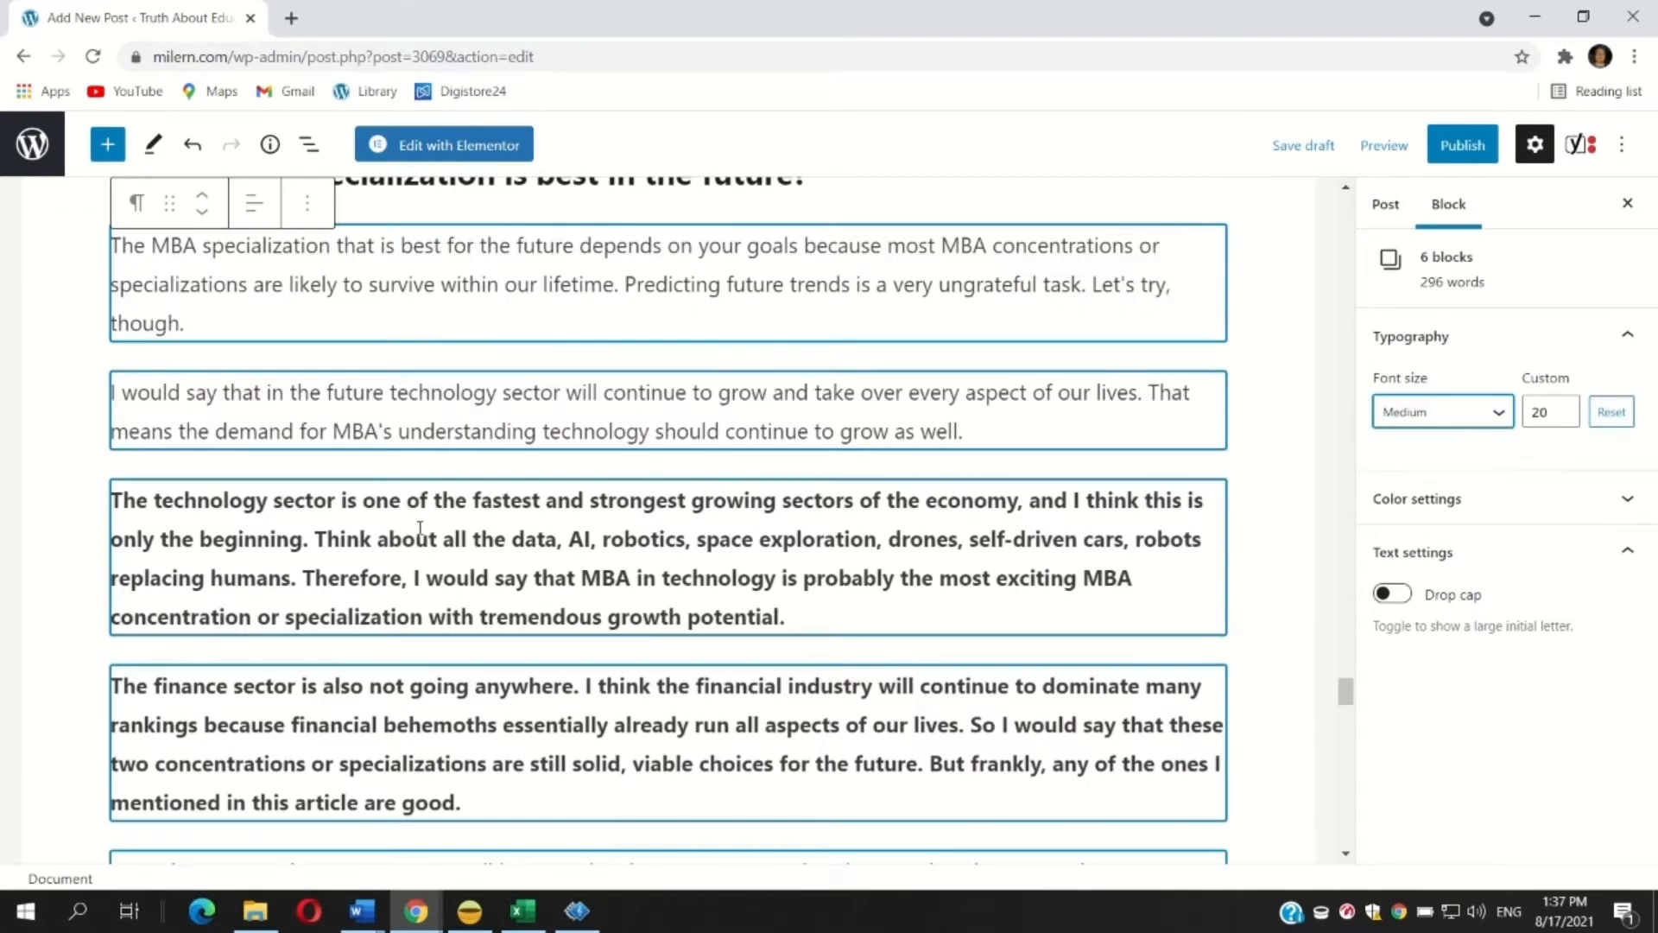
Step: Convert the bold line "What MBA concentration should I do? How do I choose an MBA specialization?" into a heading
{"action": "scroll", "coordinate": [420, 528], "scroll_direction": "down", "scroll_amount": 10}
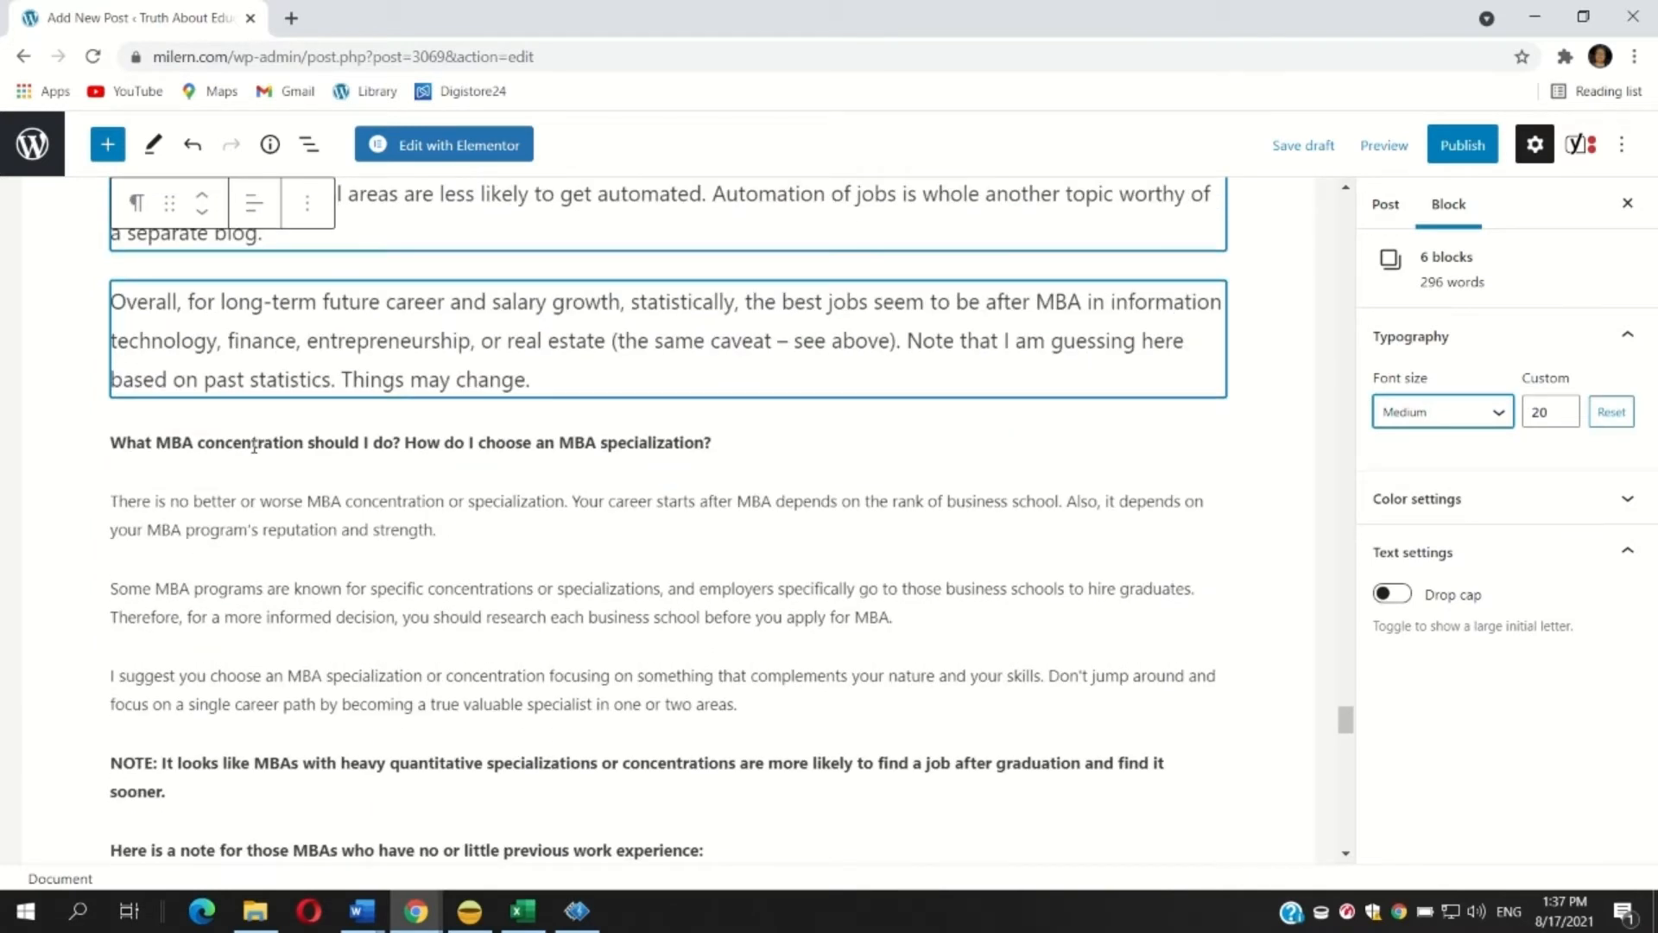
{"action": "triple_click", "coordinate": [254, 446]}
{"action": "left_click", "coordinate": [136, 389]}
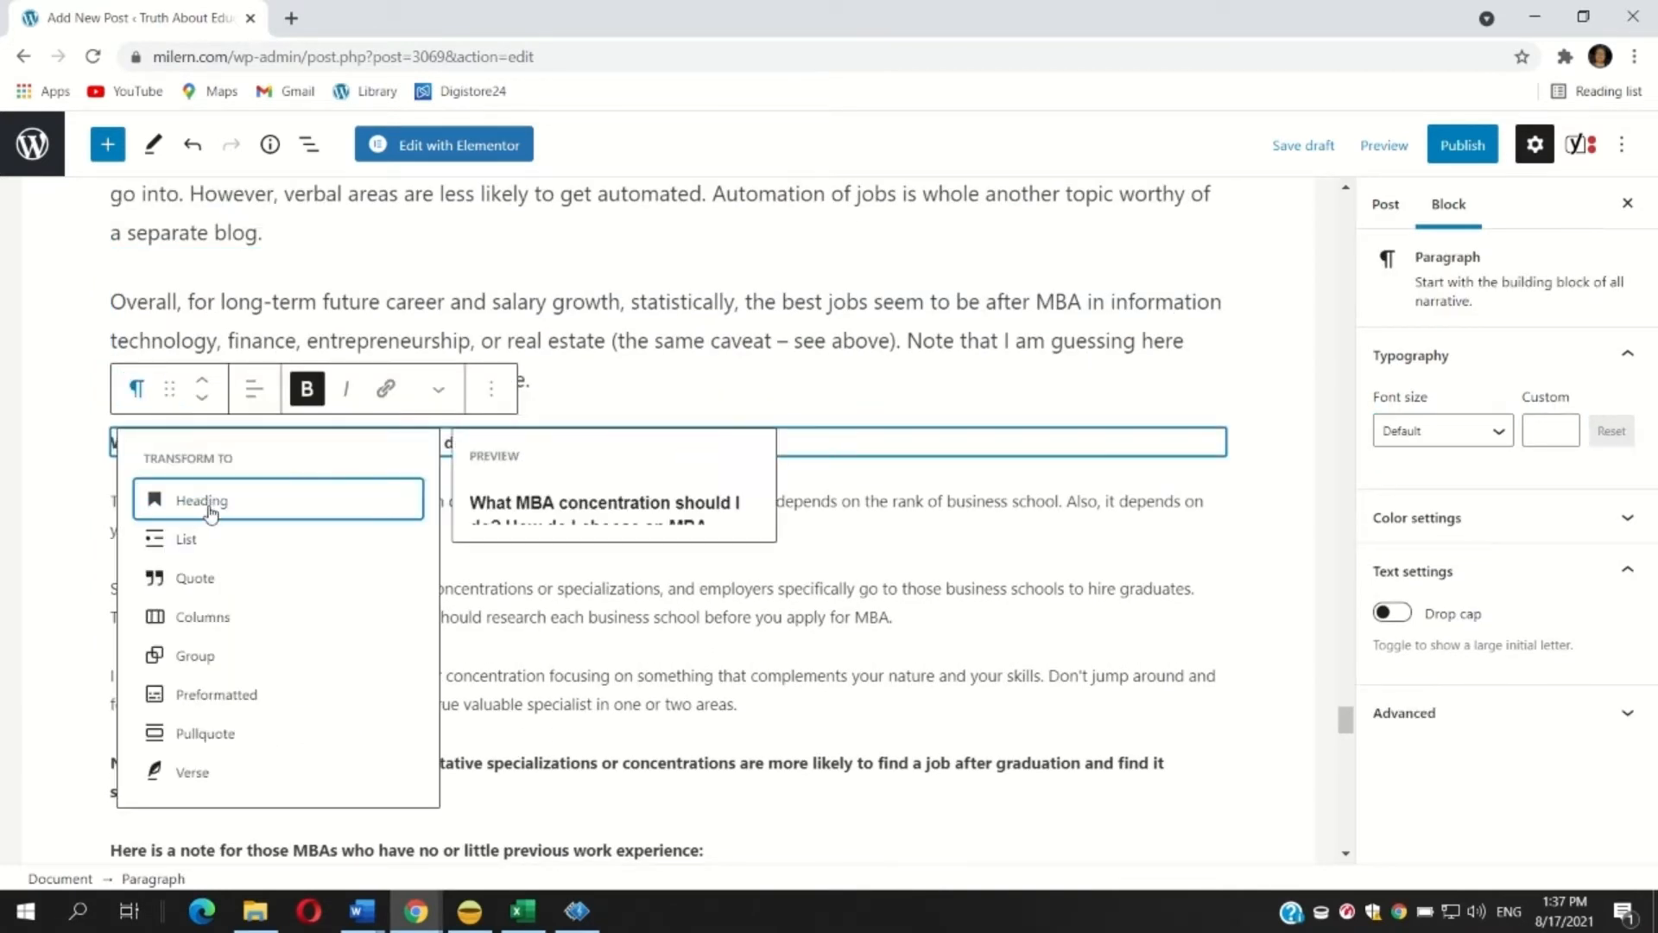
{"action": "left_click", "coordinate": [210, 503]}
Step: Set the five paragraphs from "There is no better or worse MBA concentration" through "Here is a note for those MBAs" to Medium font size
{"action": "scroll", "coordinate": [259, 397], "scroll_direction": "down", "scroll_amount": 2}
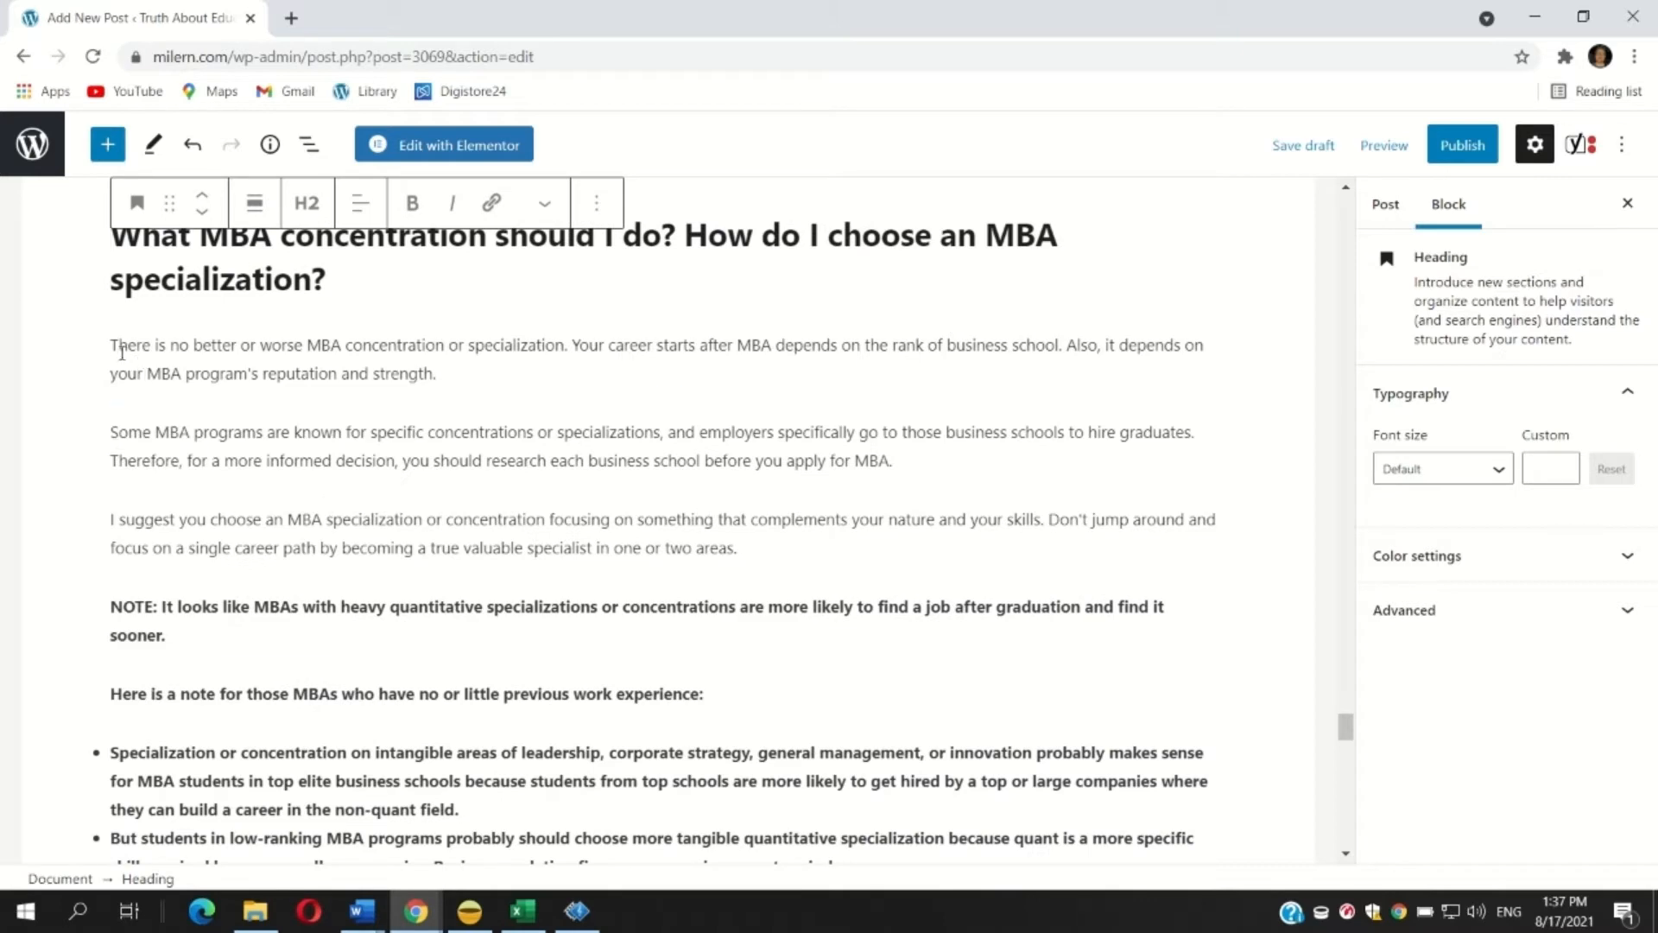
{"action": "left_click_drag", "start_coordinate": [115, 344], "coordinate": [726, 691]}
{"action": "left_click", "coordinate": [1420, 417]}
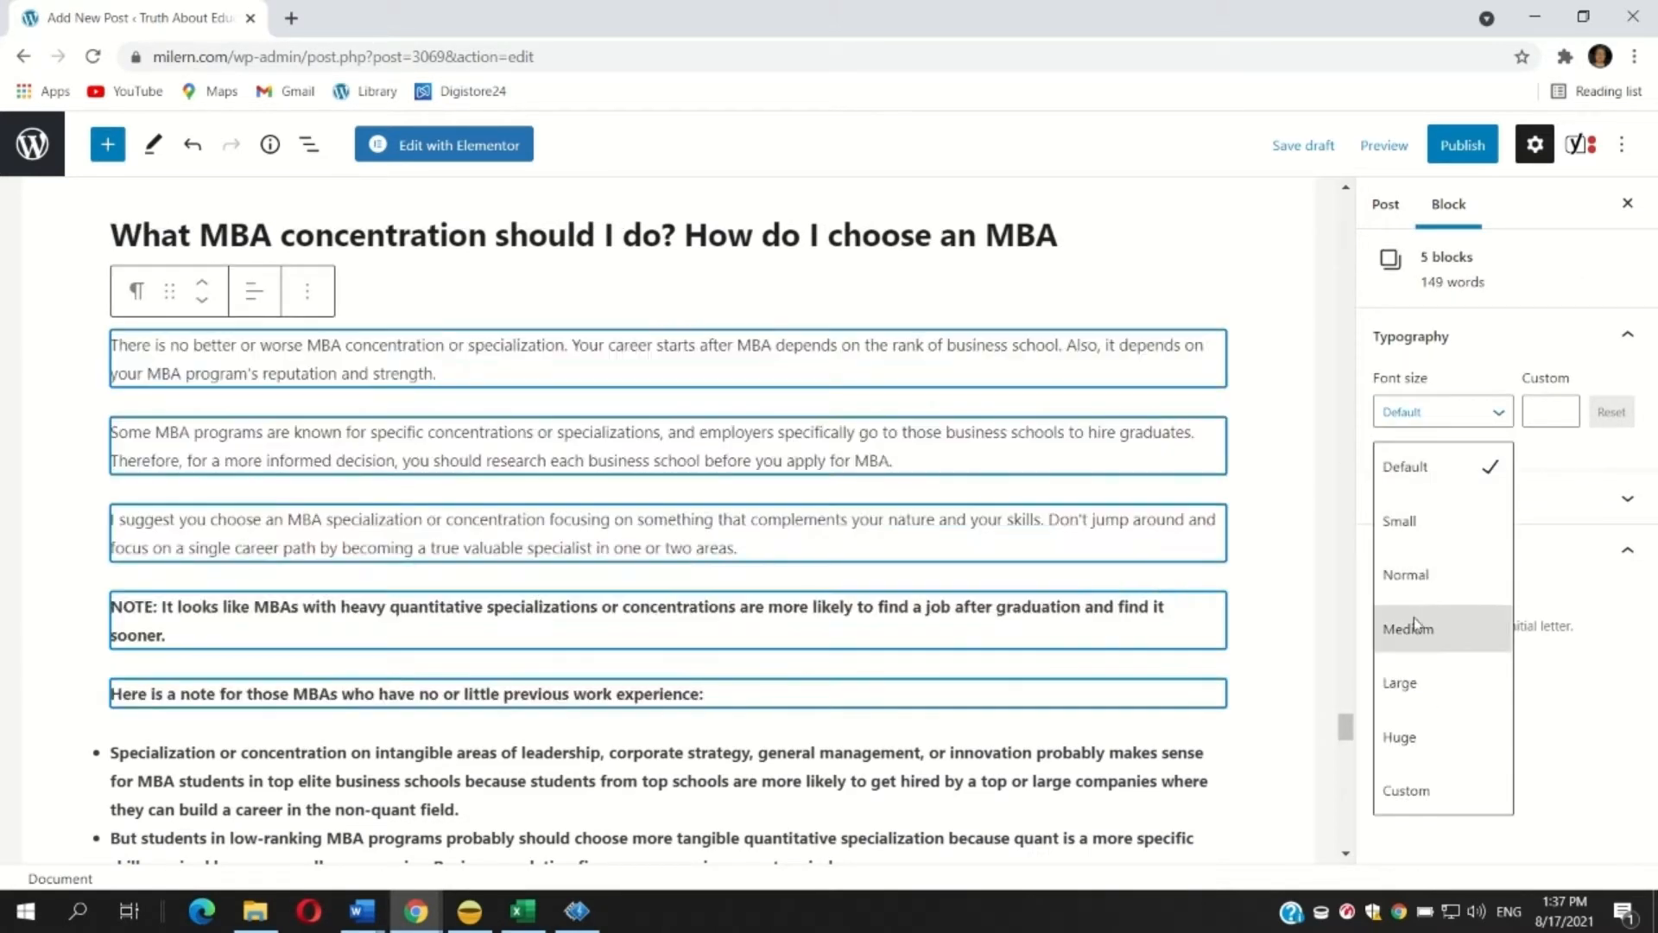
{"action": "left_click", "coordinate": [1416, 622]}
Step: Set the bulleted list on MBAs with little previous work experience to Medium font size
{"action": "scroll", "coordinate": [536, 483], "scroll_direction": "down", "scroll_amount": 3}
{"action": "scroll", "coordinate": [536, 484], "scroll_direction": "down", "scroll_amount": 3}
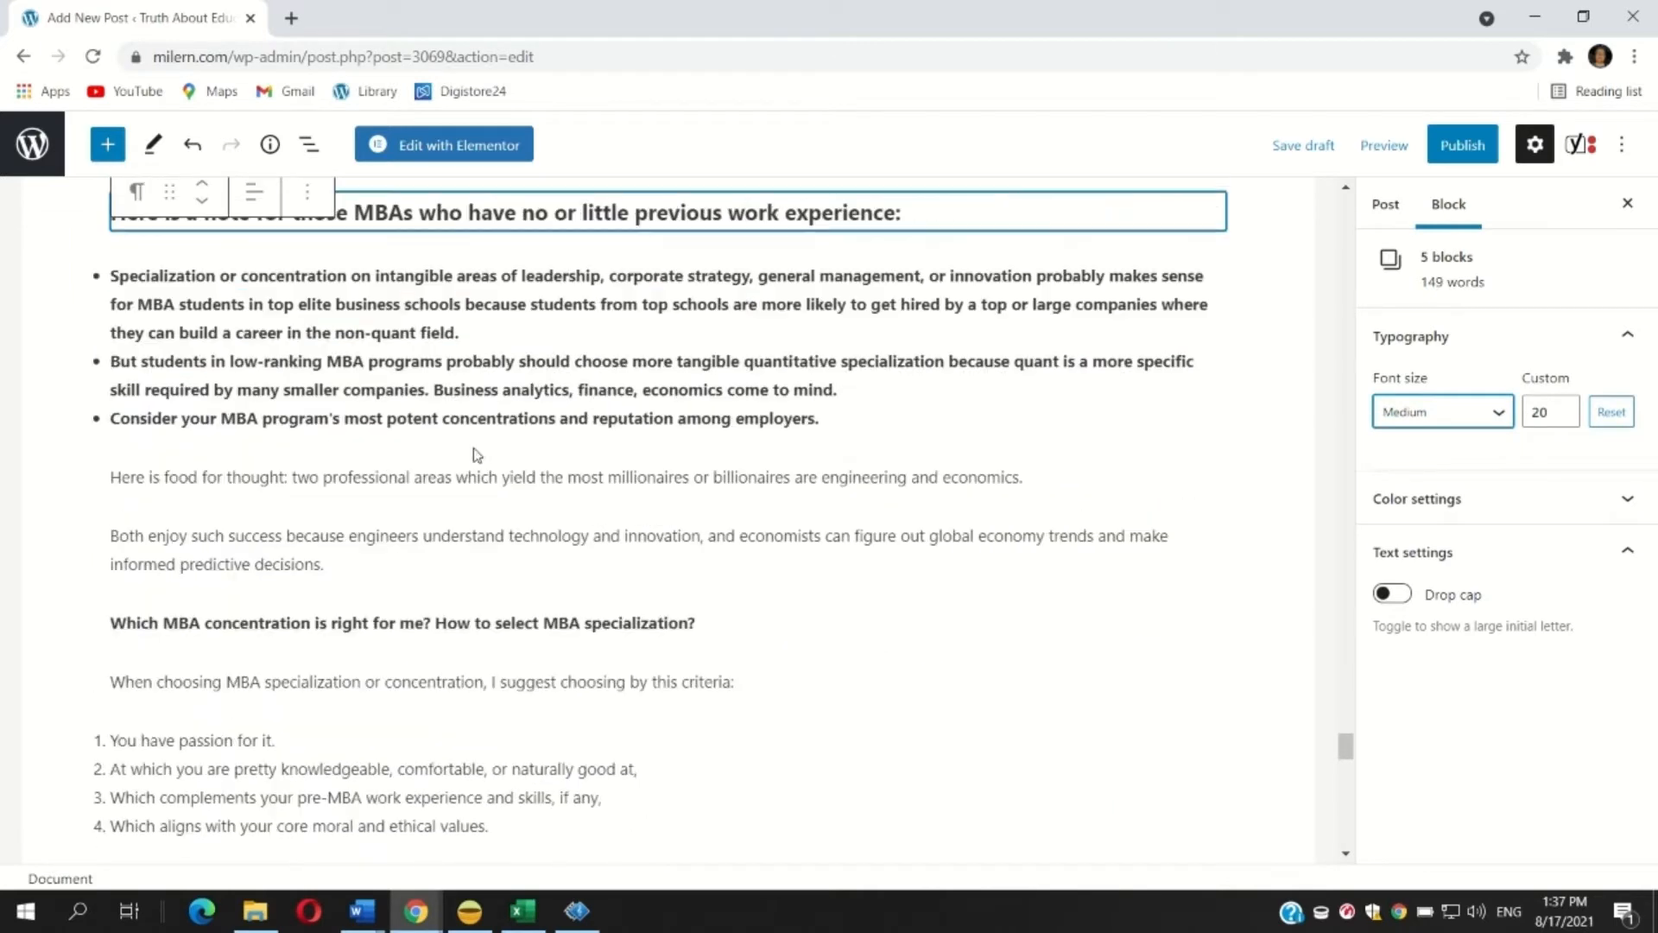
{"action": "left_click", "coordinate": [245, 332]}
{"action": "left_click", "coordinate": [1416, 419]}
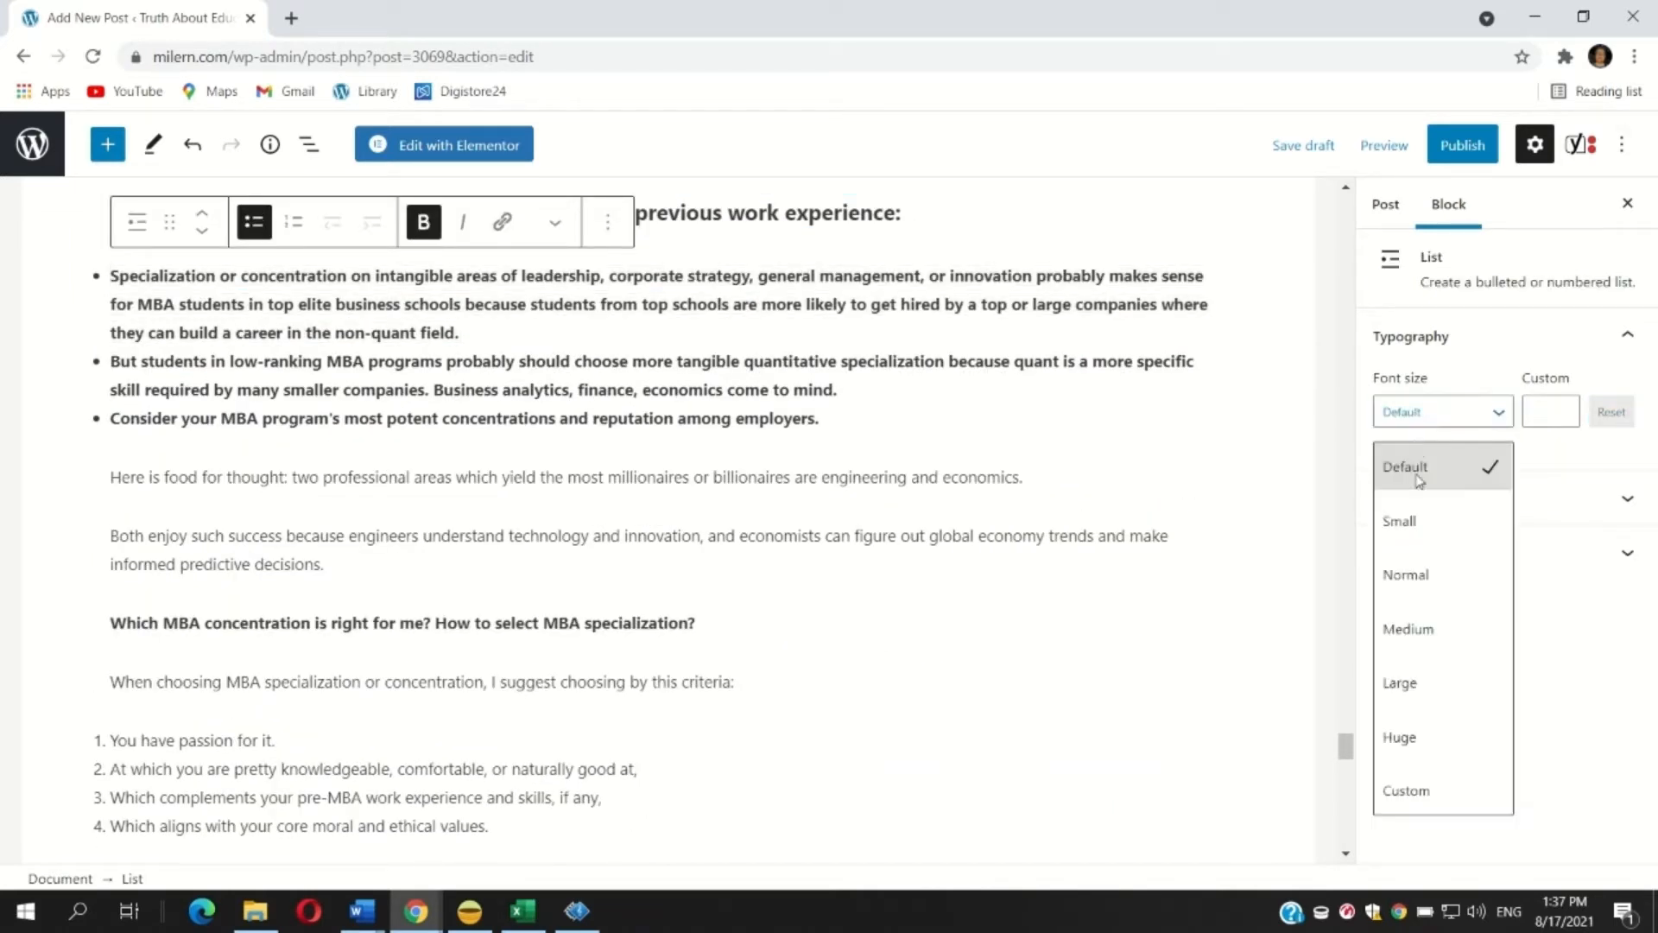
{"action": "left_click", "coordinate": [1416, 627]}
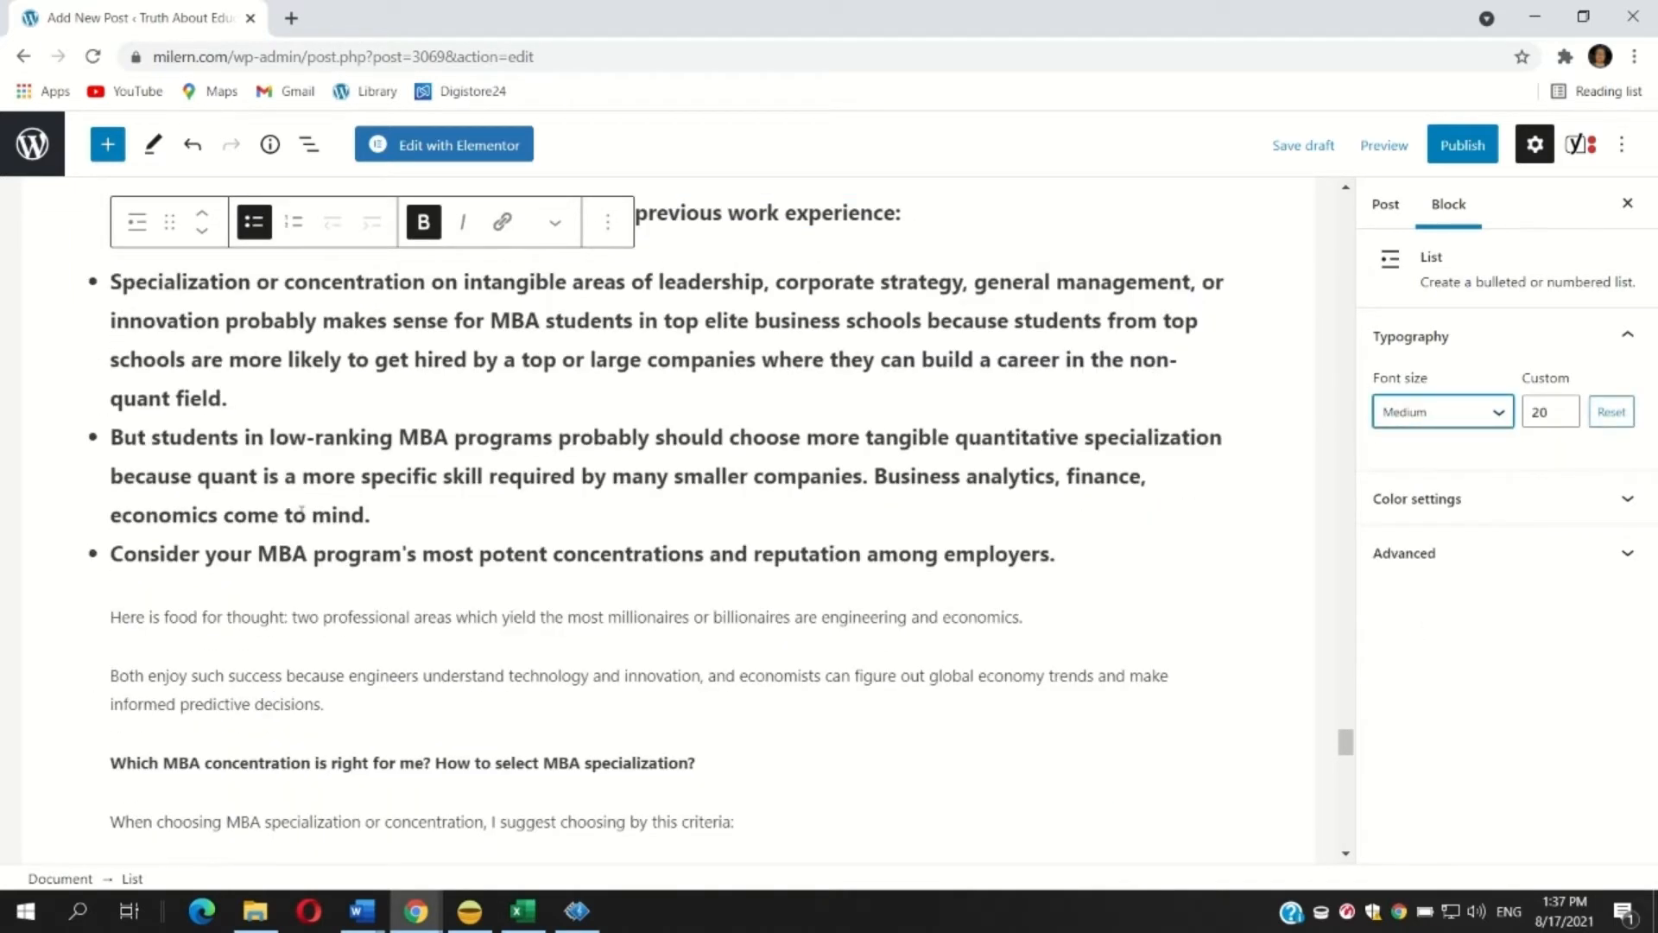
Step: Set the "Here is food for thought" and "Both enjoy such success" paragraphs to Medium font size
{"action": "scroll", "coordinate": [310, 496], "scroll_direction": "down", "scroll_amount": 3}
{"action": "left_click_drag", "start_coordinate": [355, 494], "coordinate": [100, 399]}
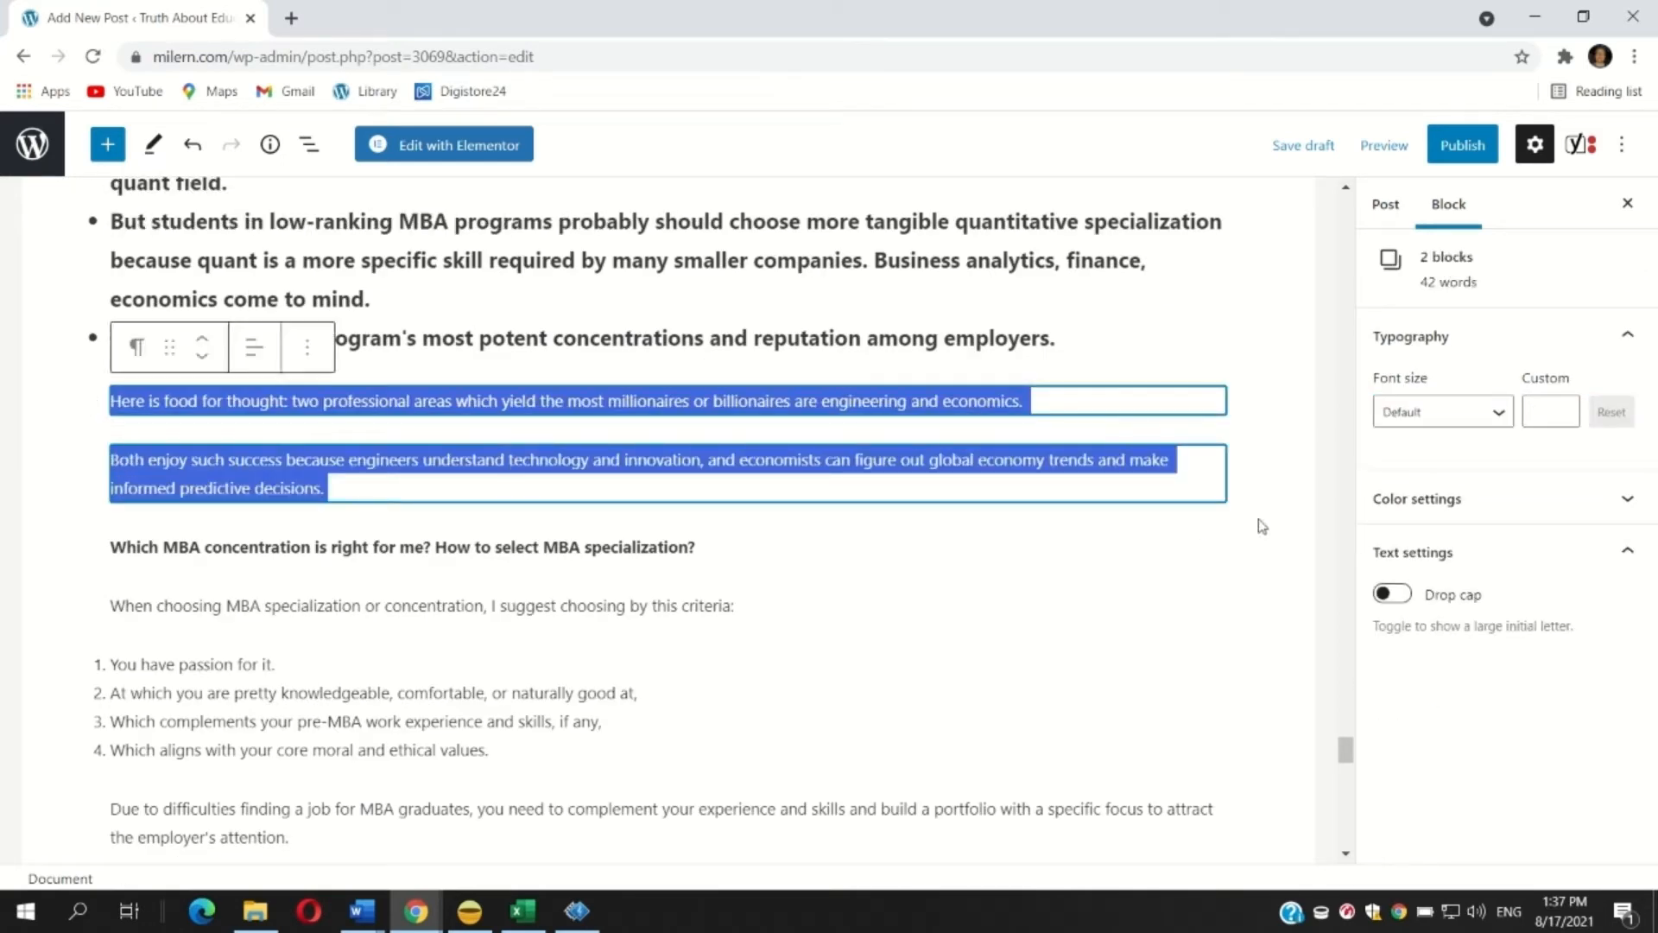
{"action": "left_click", "coordinate": [1392, 421]}
{"action": "left_click", "coordinate": [1386, 628]}
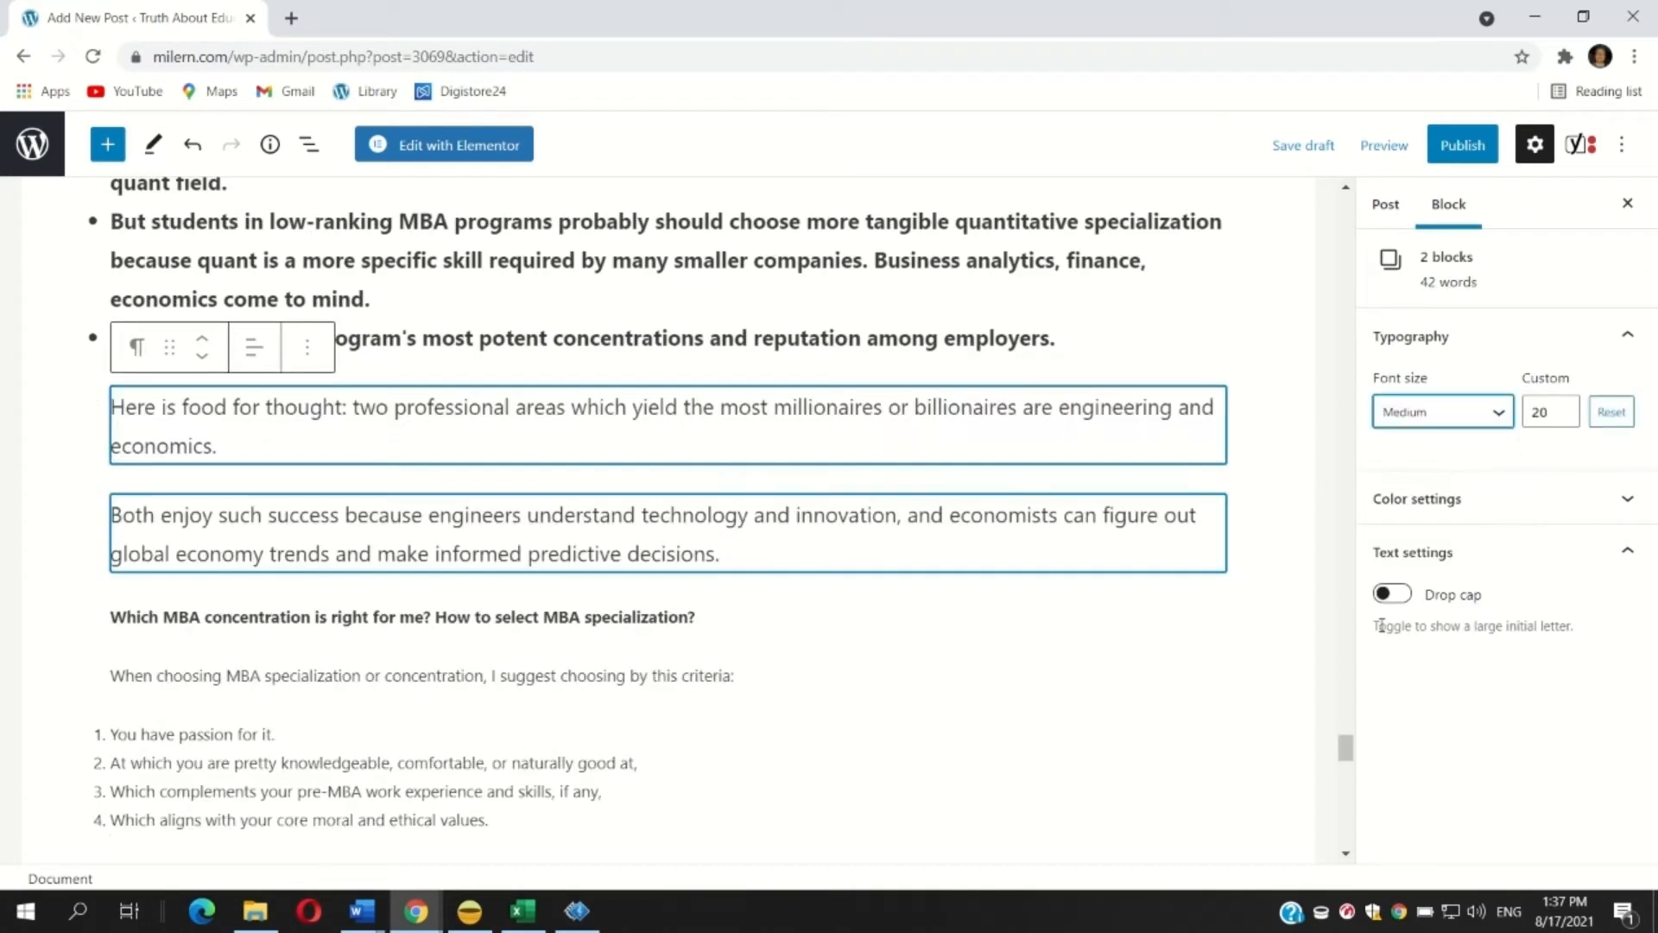
Step: Set the bold line "Which MBA concentration is right for me? How to select MBA specialization?" to Medium font size
{"action": "scroll", "coordinate": [503, 503], "scroll_direction": "down", "scroll_amount": 4}
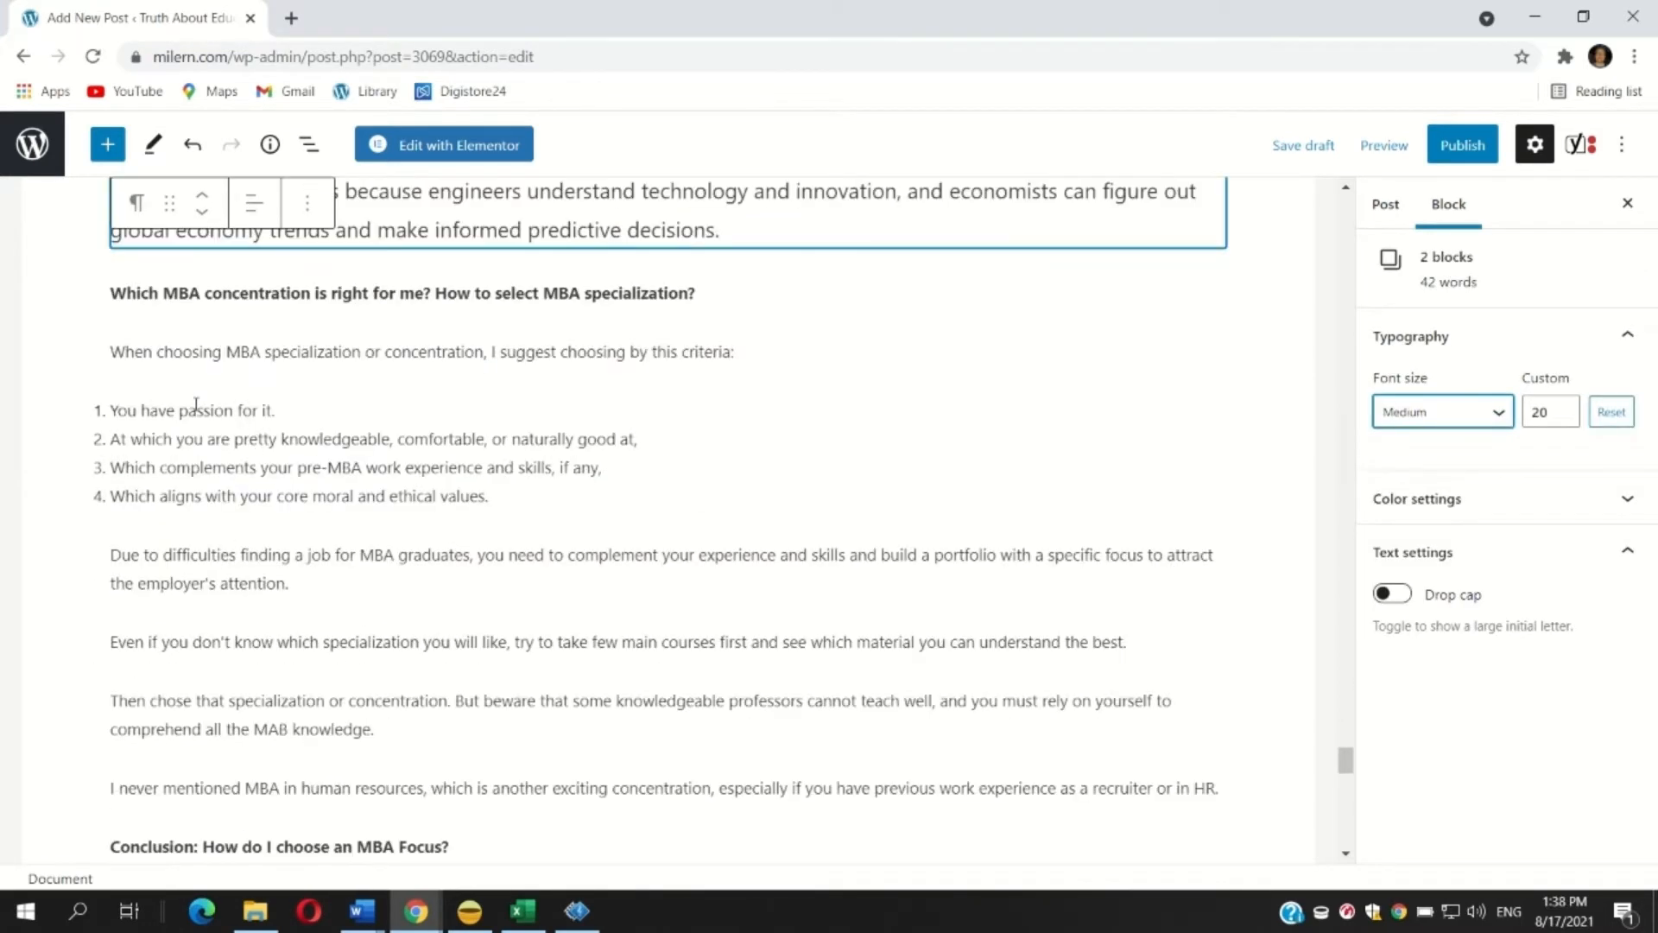
{"action": "left_click", "coordinate": [177, 292]}
{"action": "left_click", "coordinate": [1425, 436]}
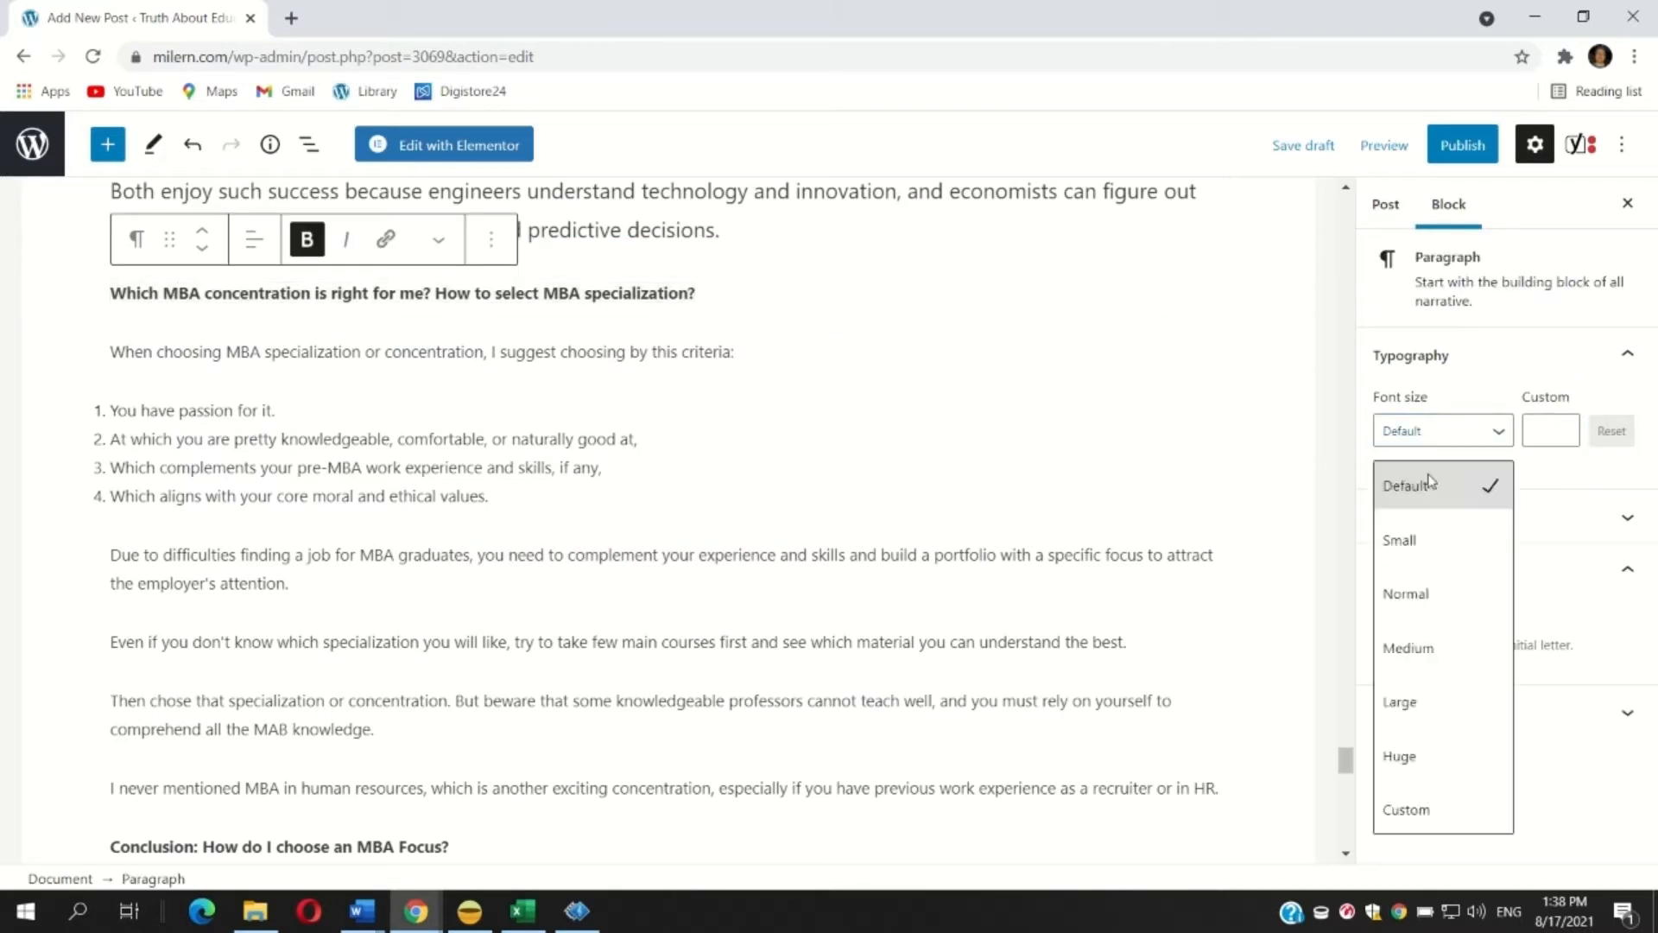
{"action": "left_click", "coordinate": [1421, 650]}
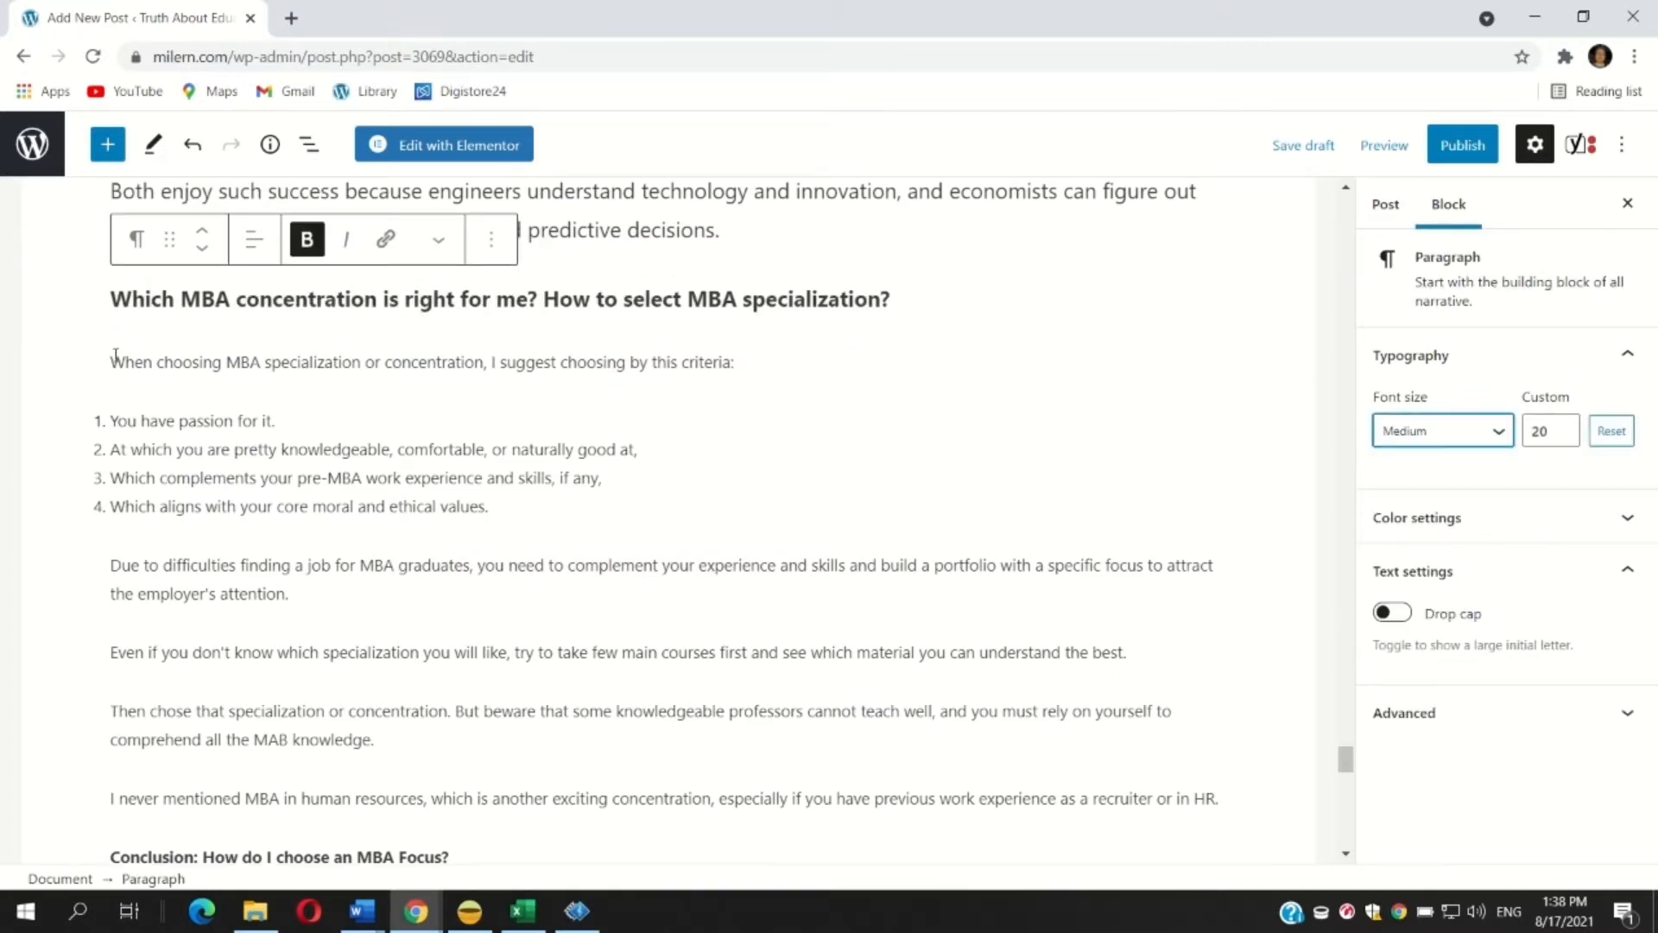
Step: Set the paragraph starting "When choosing MBA specialization or concentration" to Medium font size
{"action": "left_click_drag", "start_coordinate": [115, 355], "coordinate": [1235, 789]}
{"action": "left_click", "coordinate": [713, 446]}
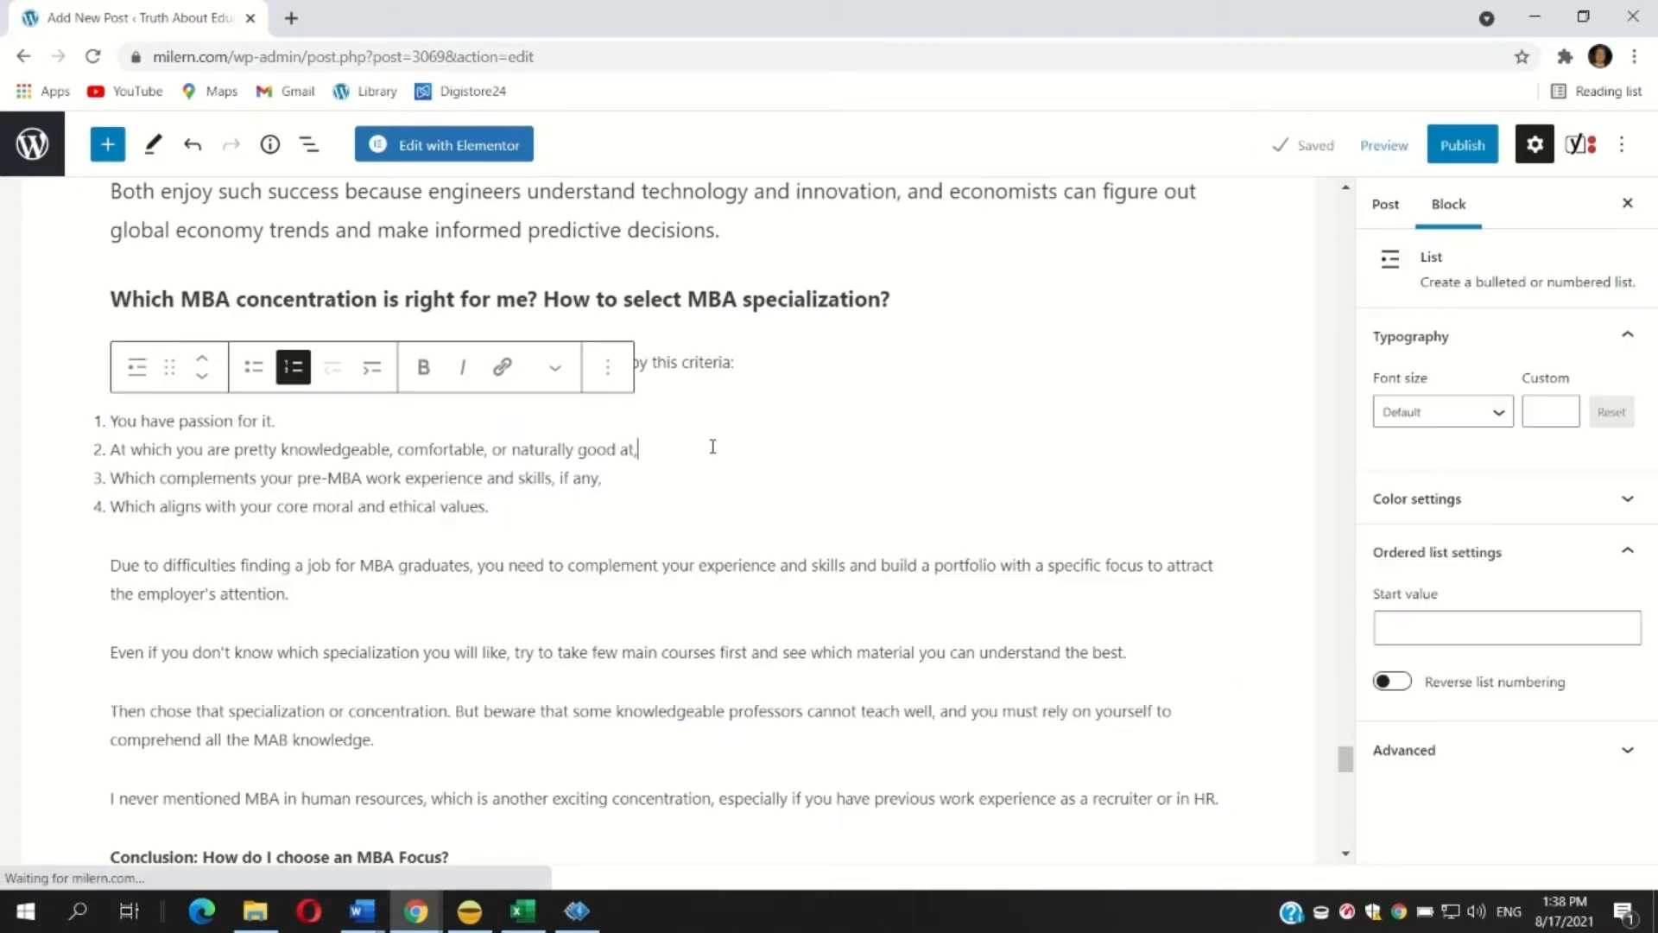
{"action": "left_click", "coordinate": [677, 373]}
{"action": "left_click", "coordinate": [1408, 432]}
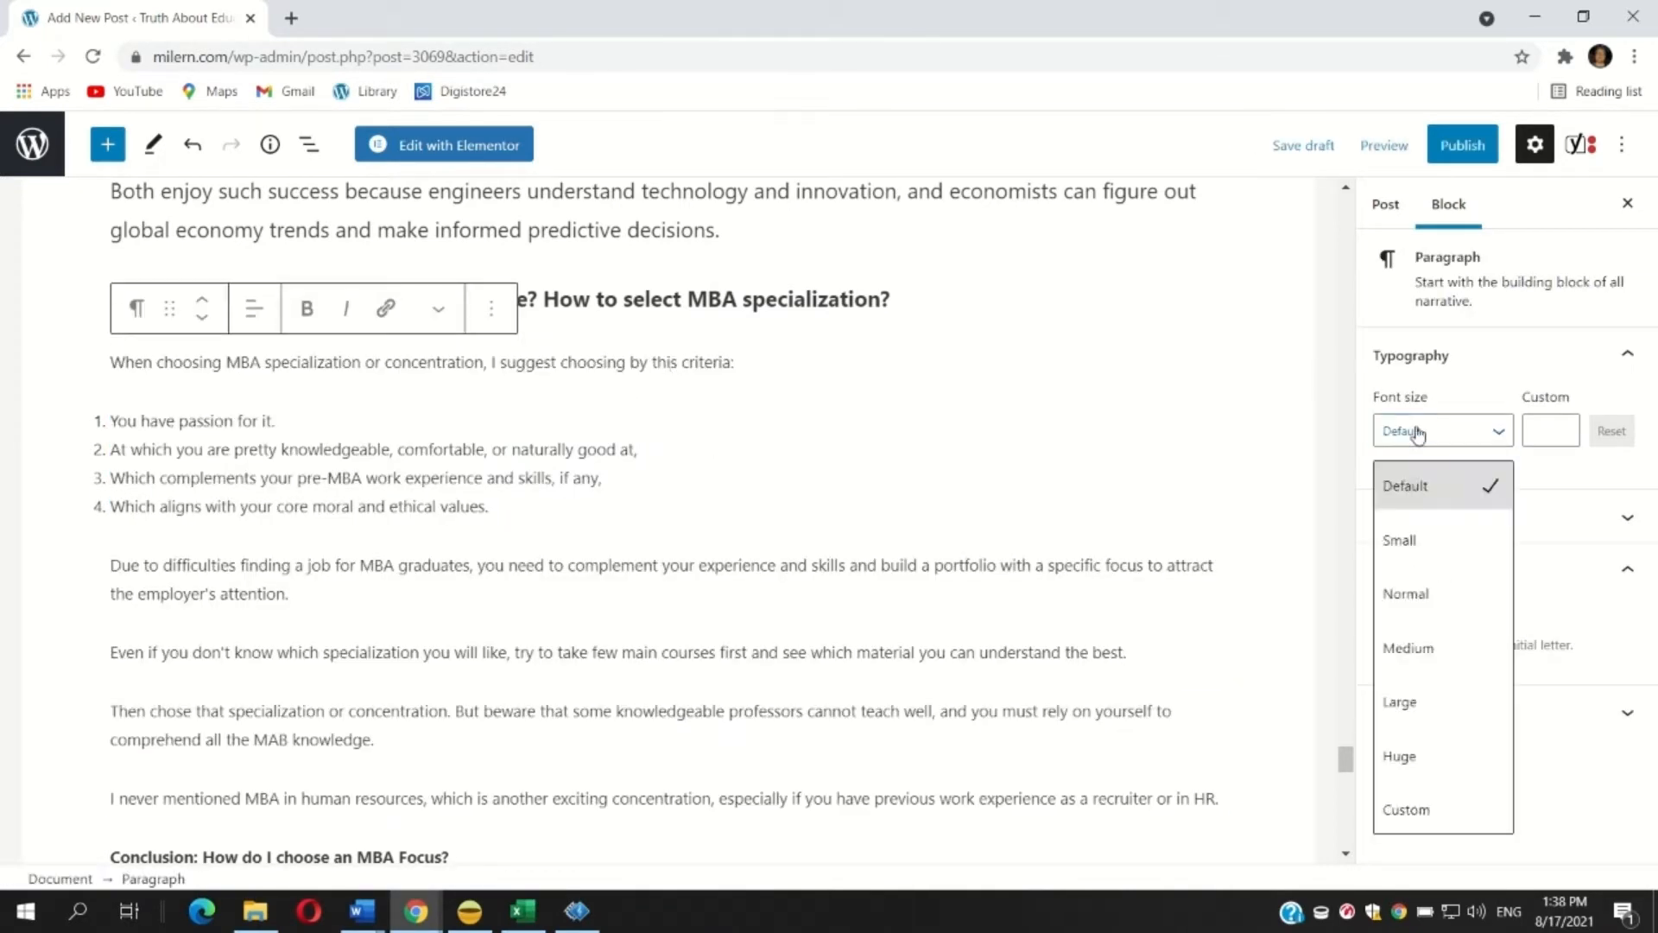
{"action": "left_click", "coordinate": [1410, 646]}
Step: Set the numbered list of four MBA selection criteria to Medium font size
{"action": "left_click", "coordinate": [342, 488]}
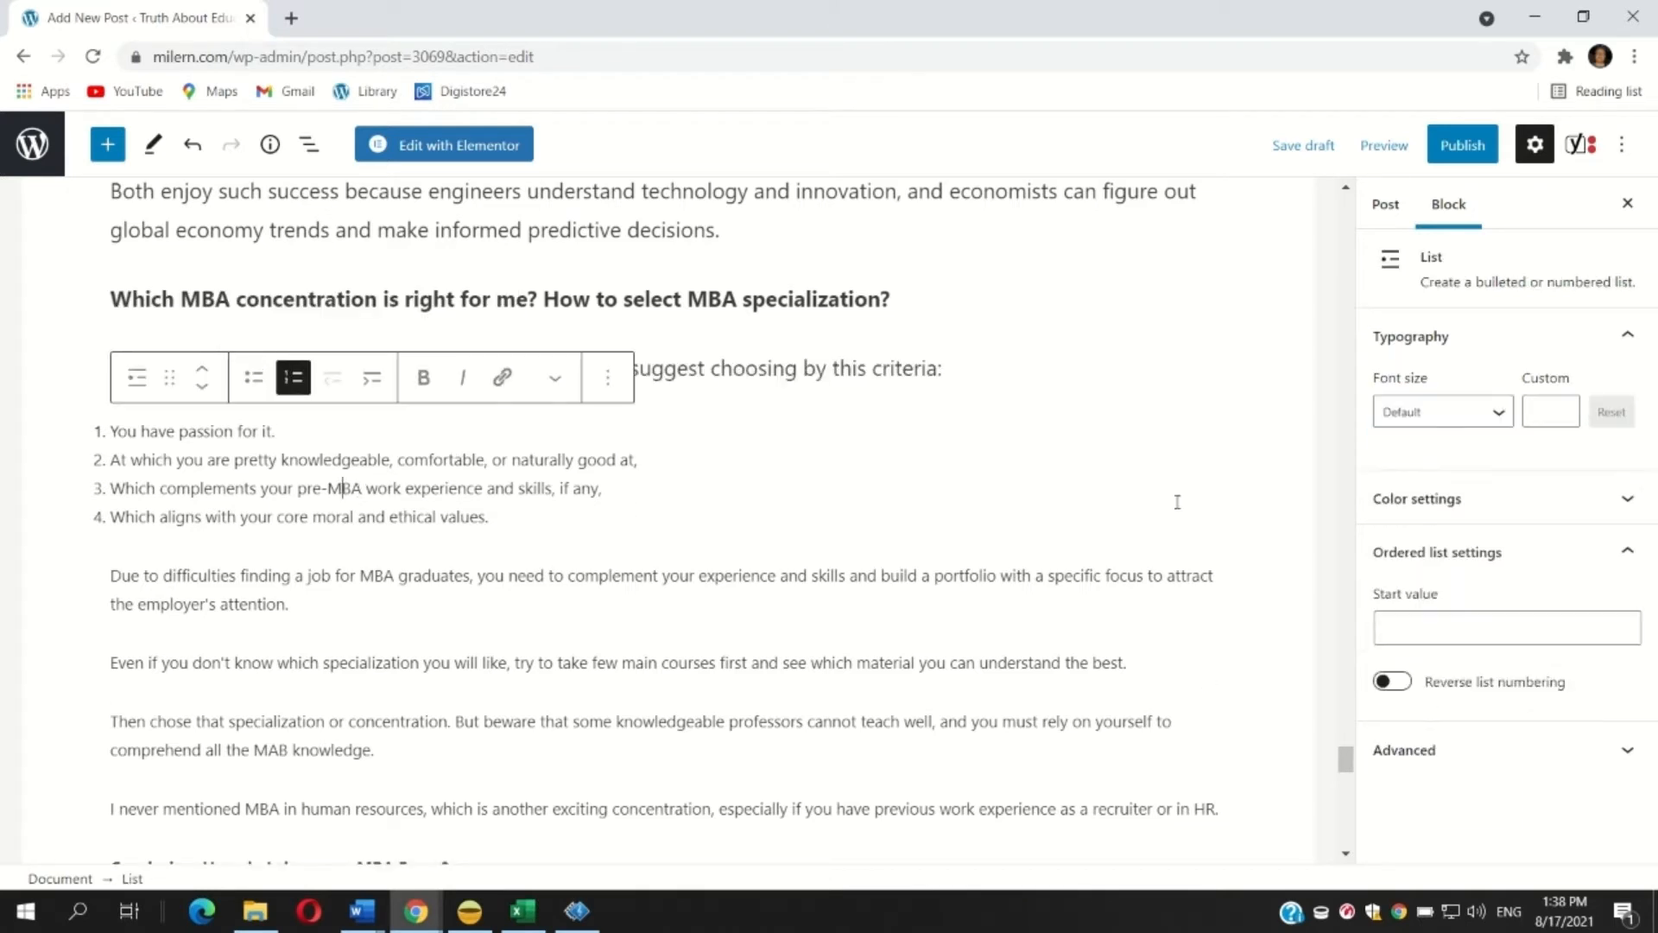
{"action": "left_click", "coordinate": [1399, 413]}
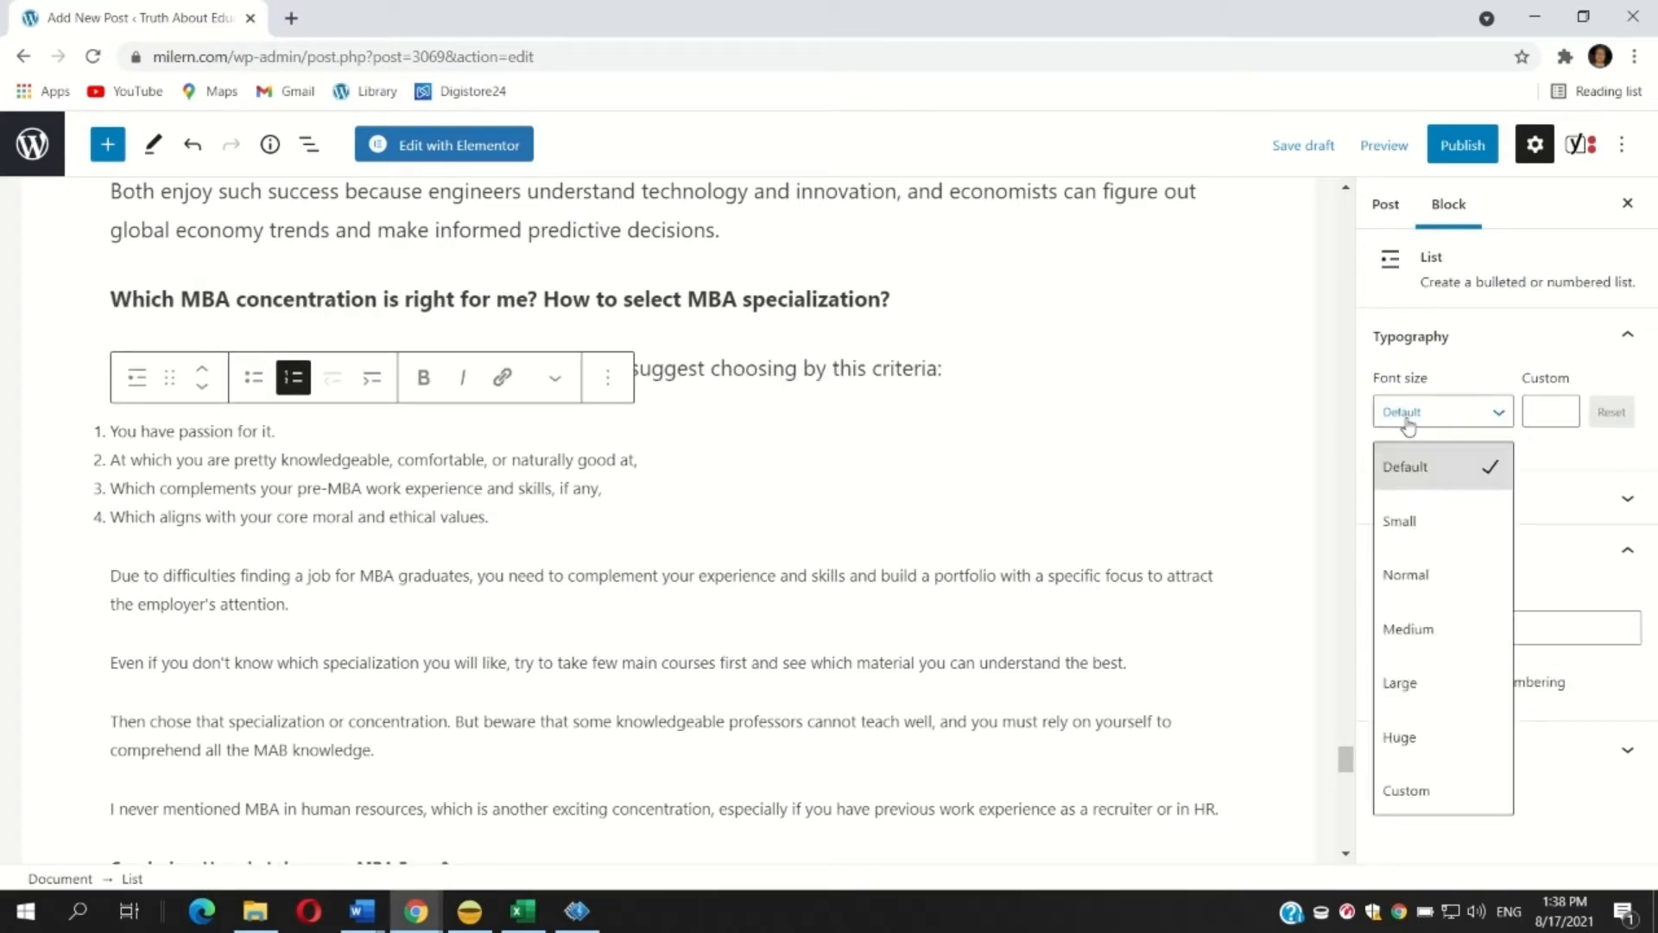
{"action": "left_click", "coordinate": [1394, 628]}
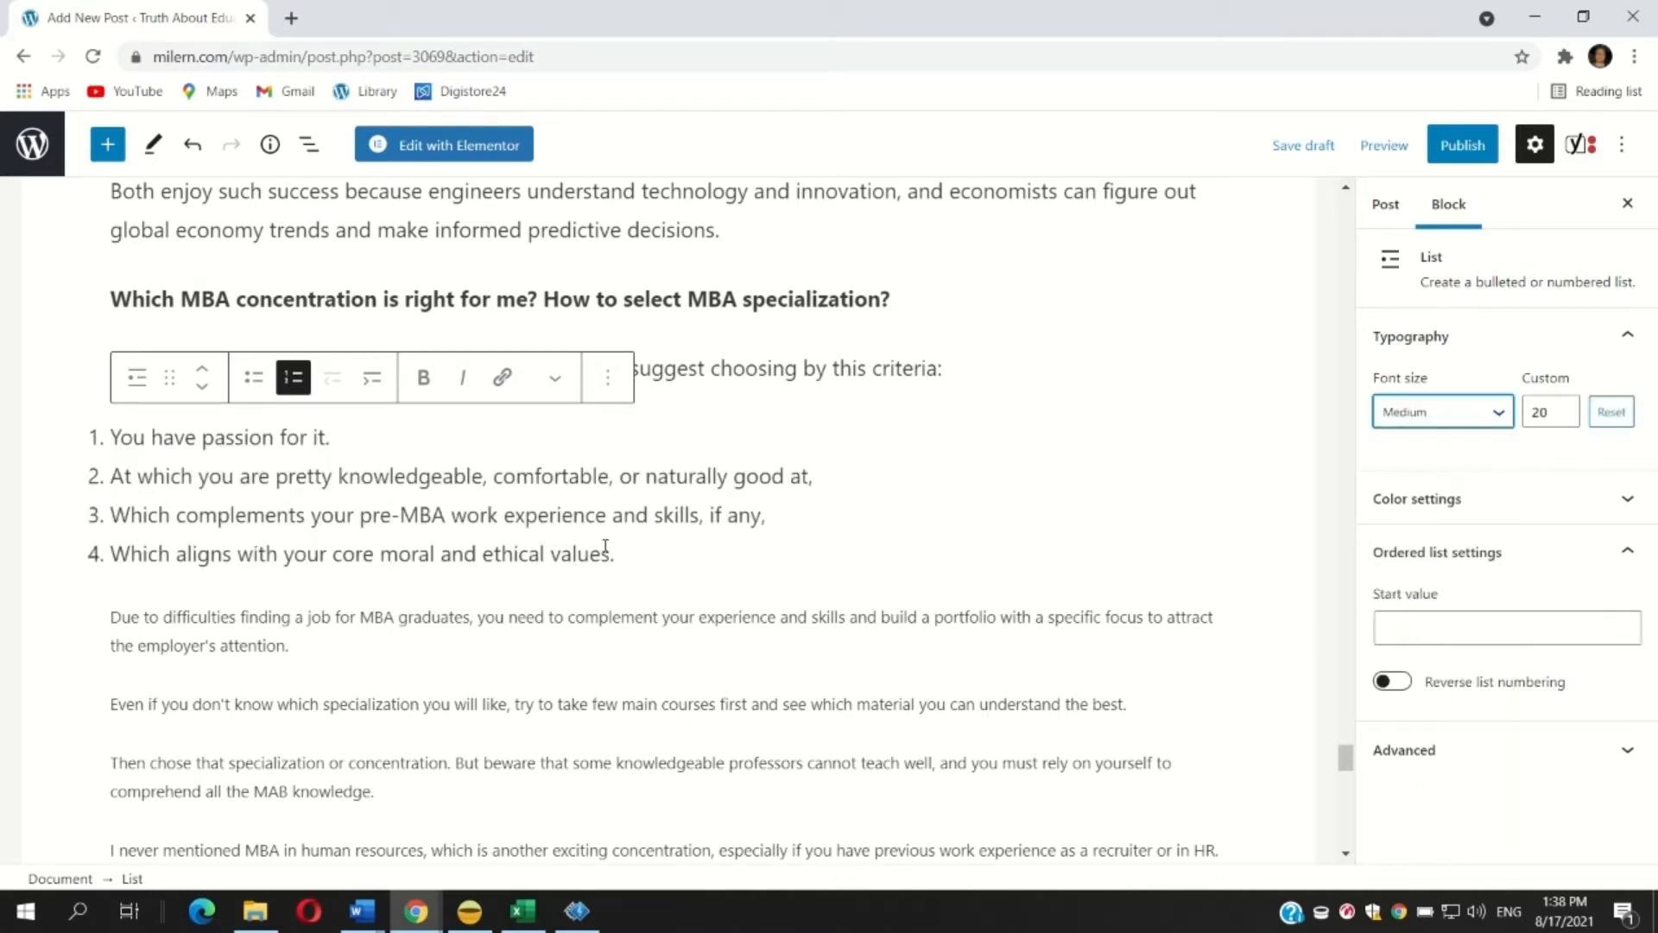
{"action": "scroll", "coordinate": [231, 424], "scroll_direction": "down", "scroll_amount": 3}
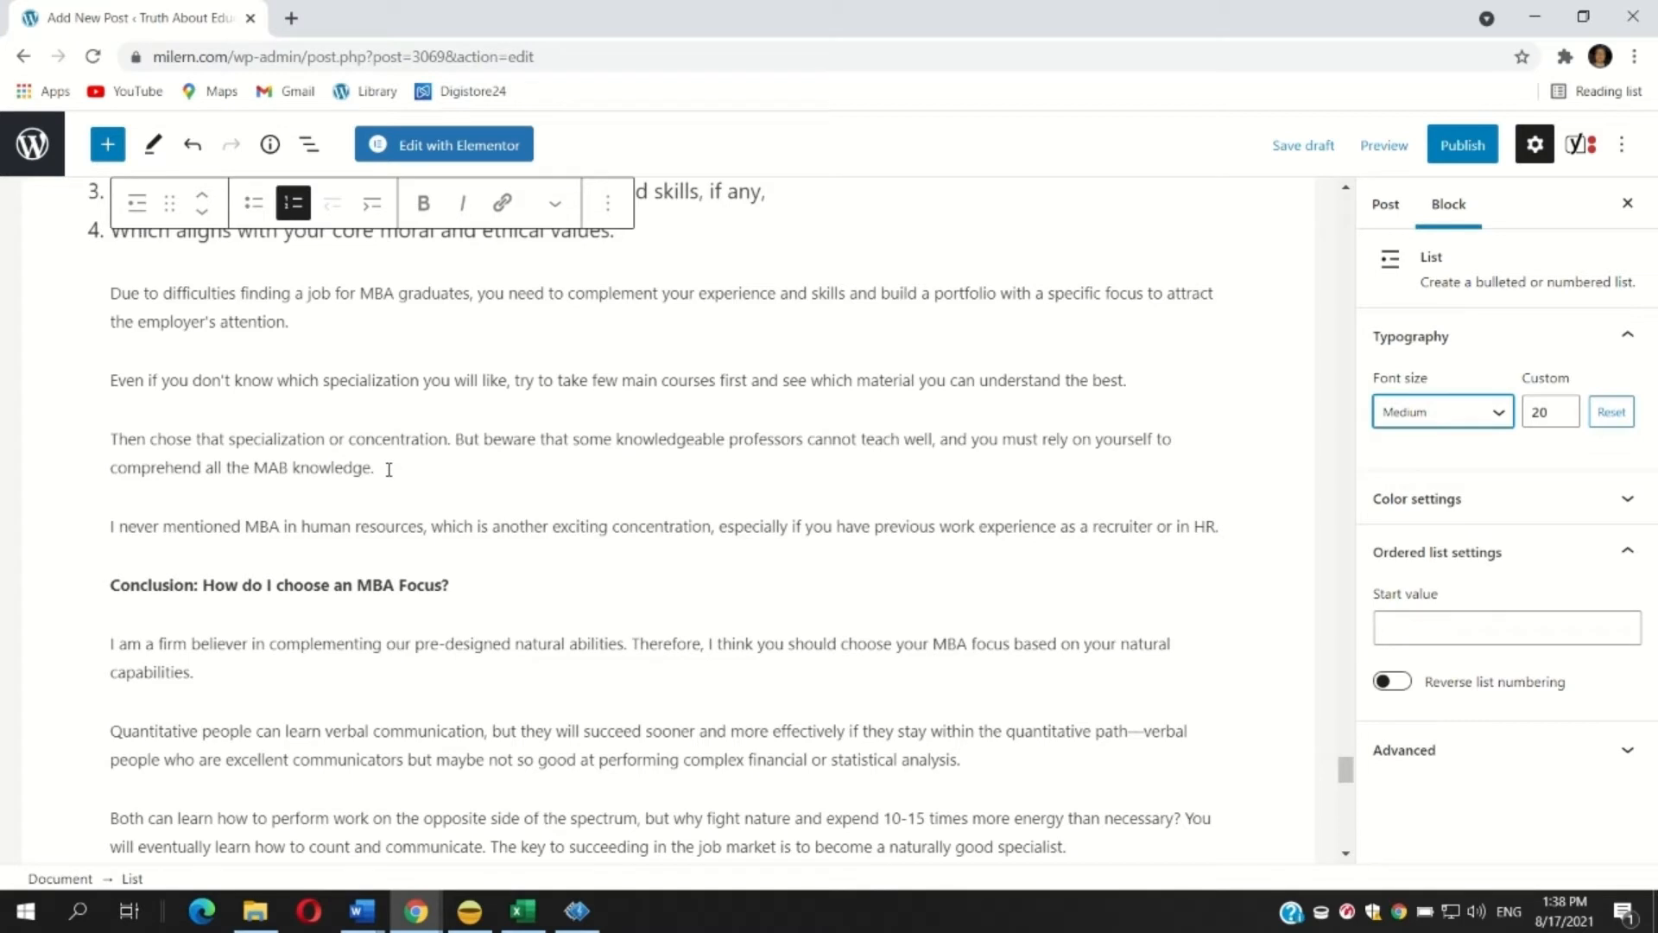
{"action": "left_click", "coordinate": [115, 380]}
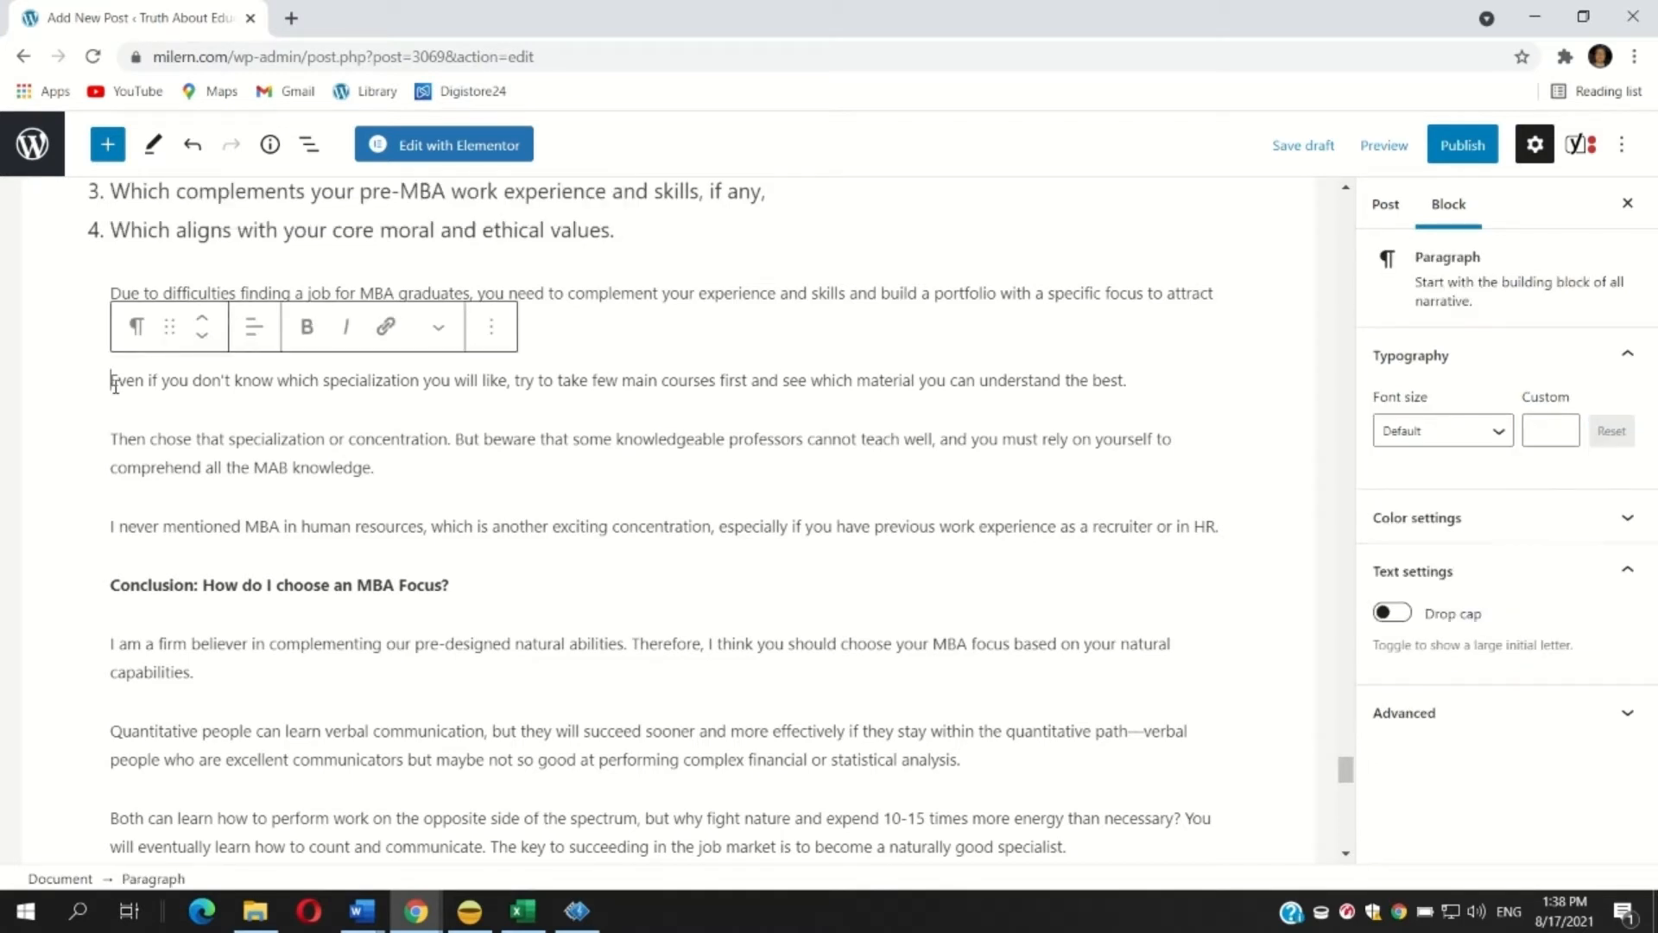
{"action": "key", "text": "BackSpace"}
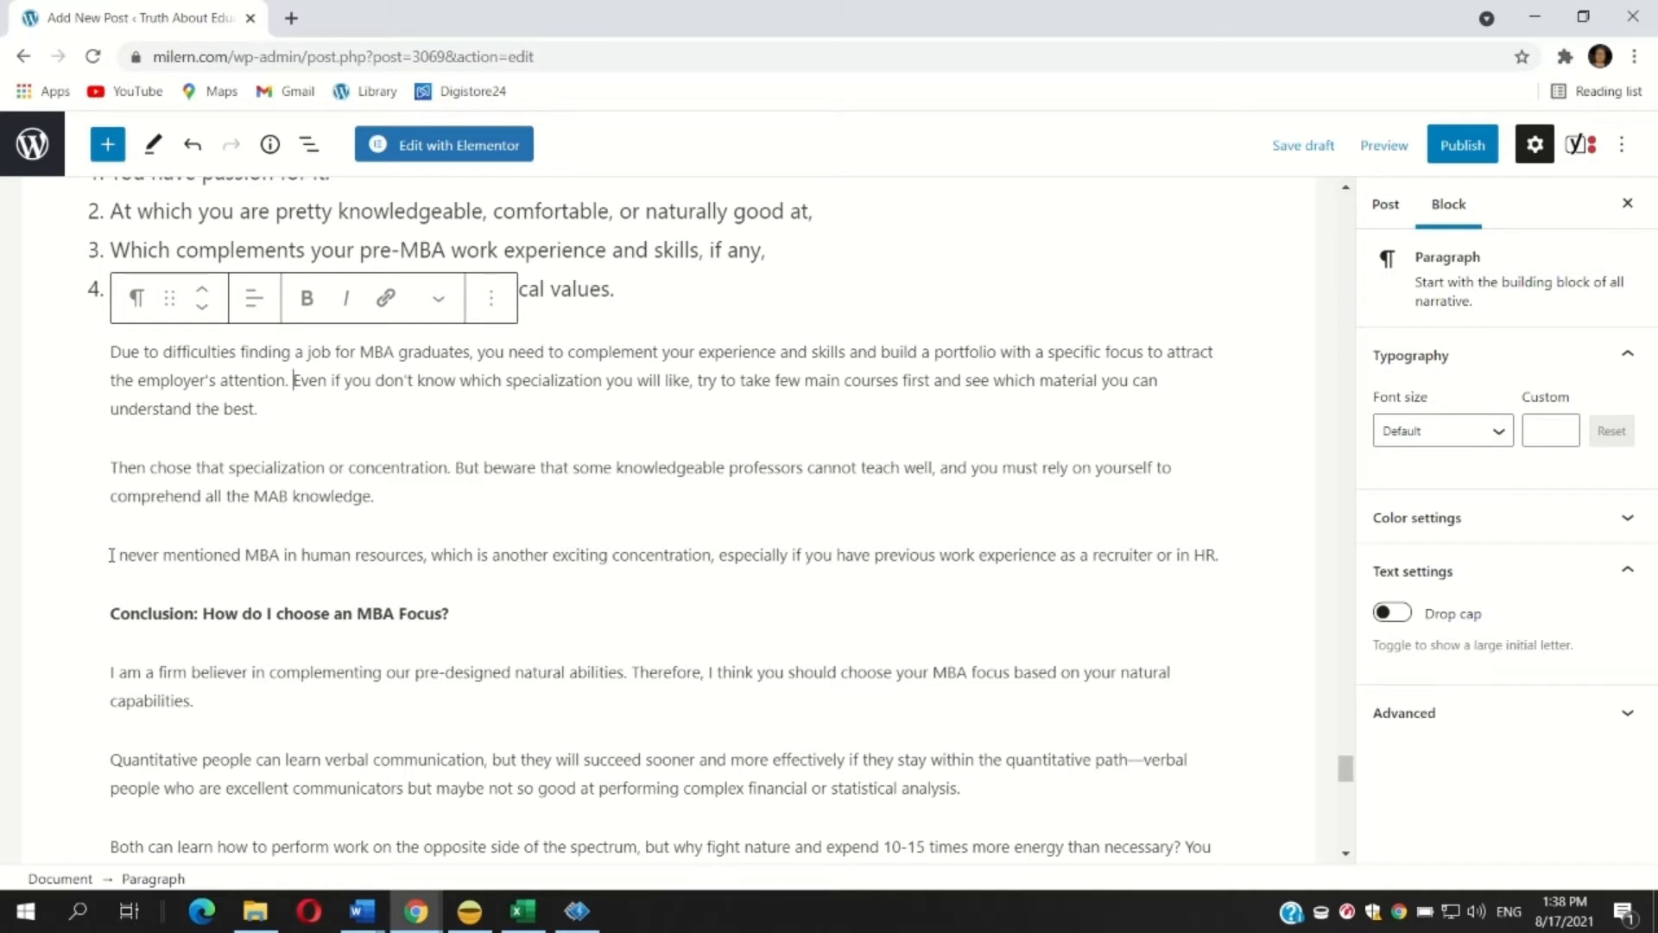
{"action": "key", "text": "Return"}
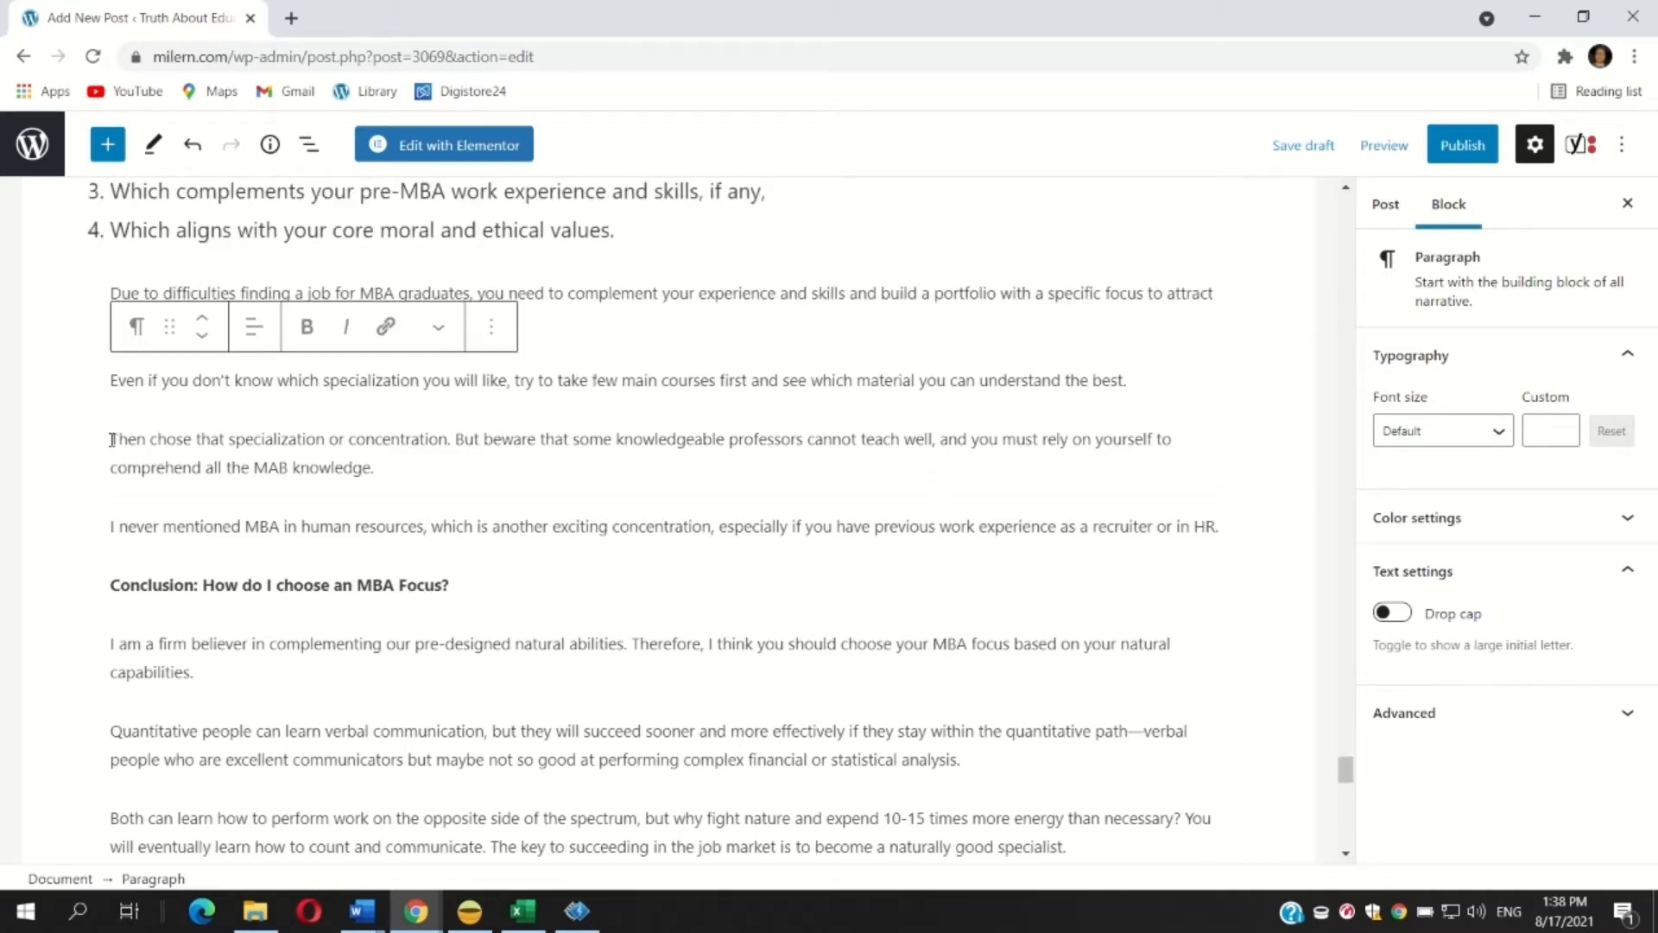
Step: Merge the "Then chose that specialization or concentration" paragraph into the preceding "Even if you don't know" paragraph
{"action": "left_click", "coordinate": [112, 440]}
{"action": "key", "text": "BackSpace"}
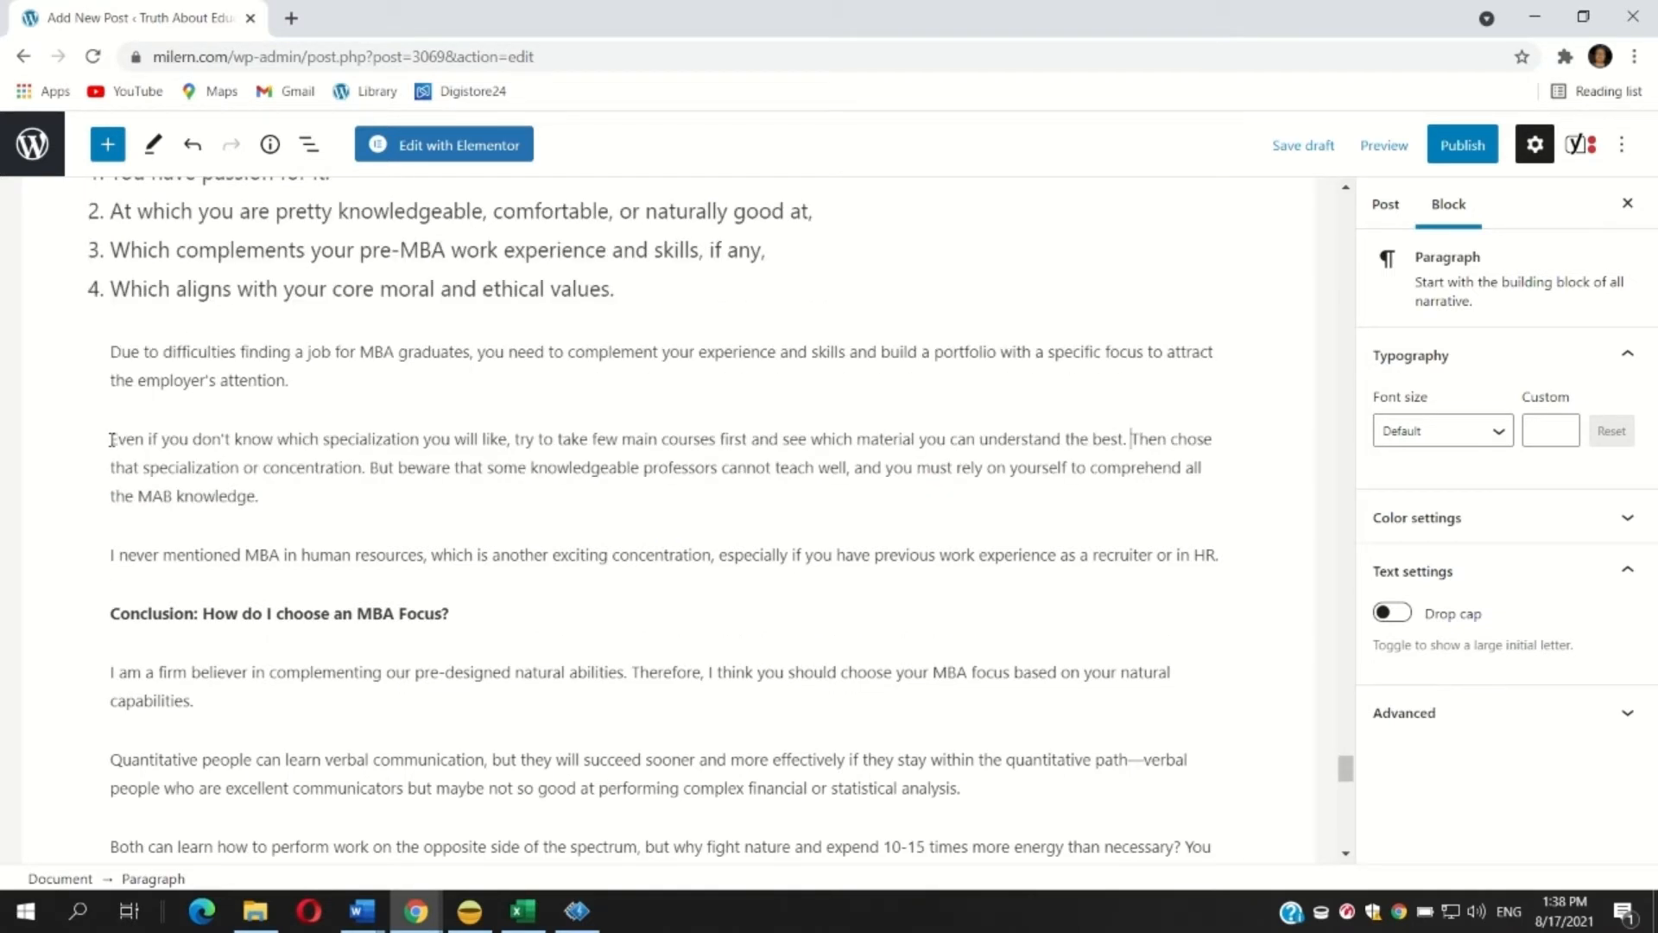
{"action": "left_click", "coordinate": [1236, 558]}
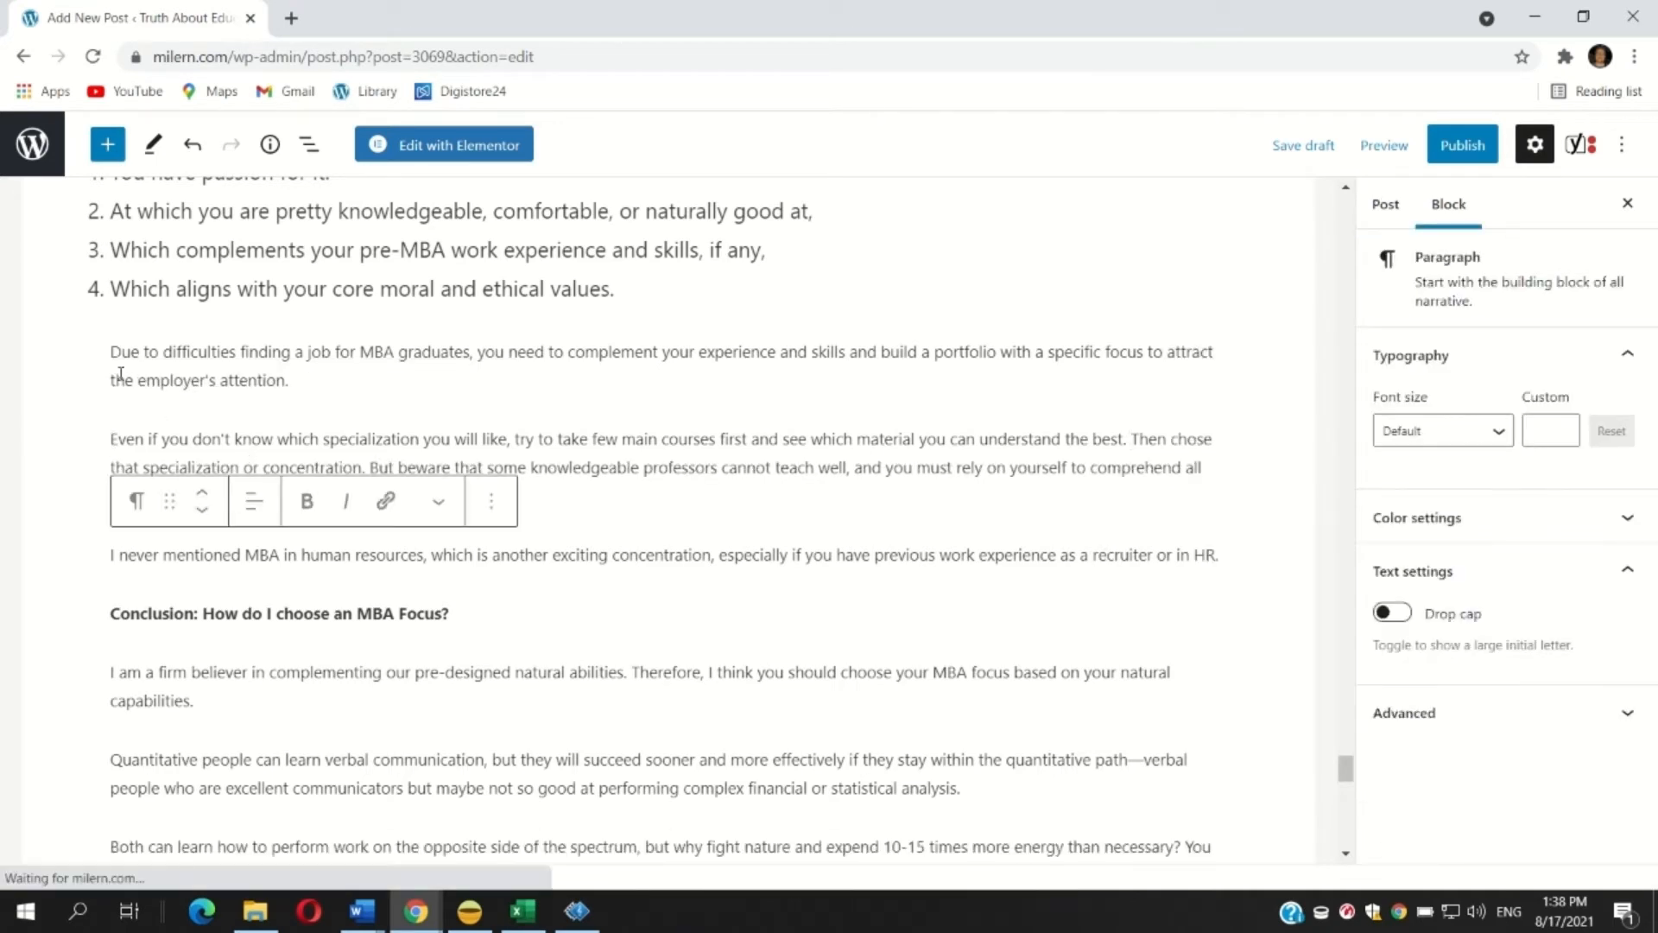
Step: Replace "never" with "haven't" in the paragraph about the MBA in human resources
{"action": "left_click_drag", "start_coordinate": [113, 352], "coordinate": [1345, 467]}
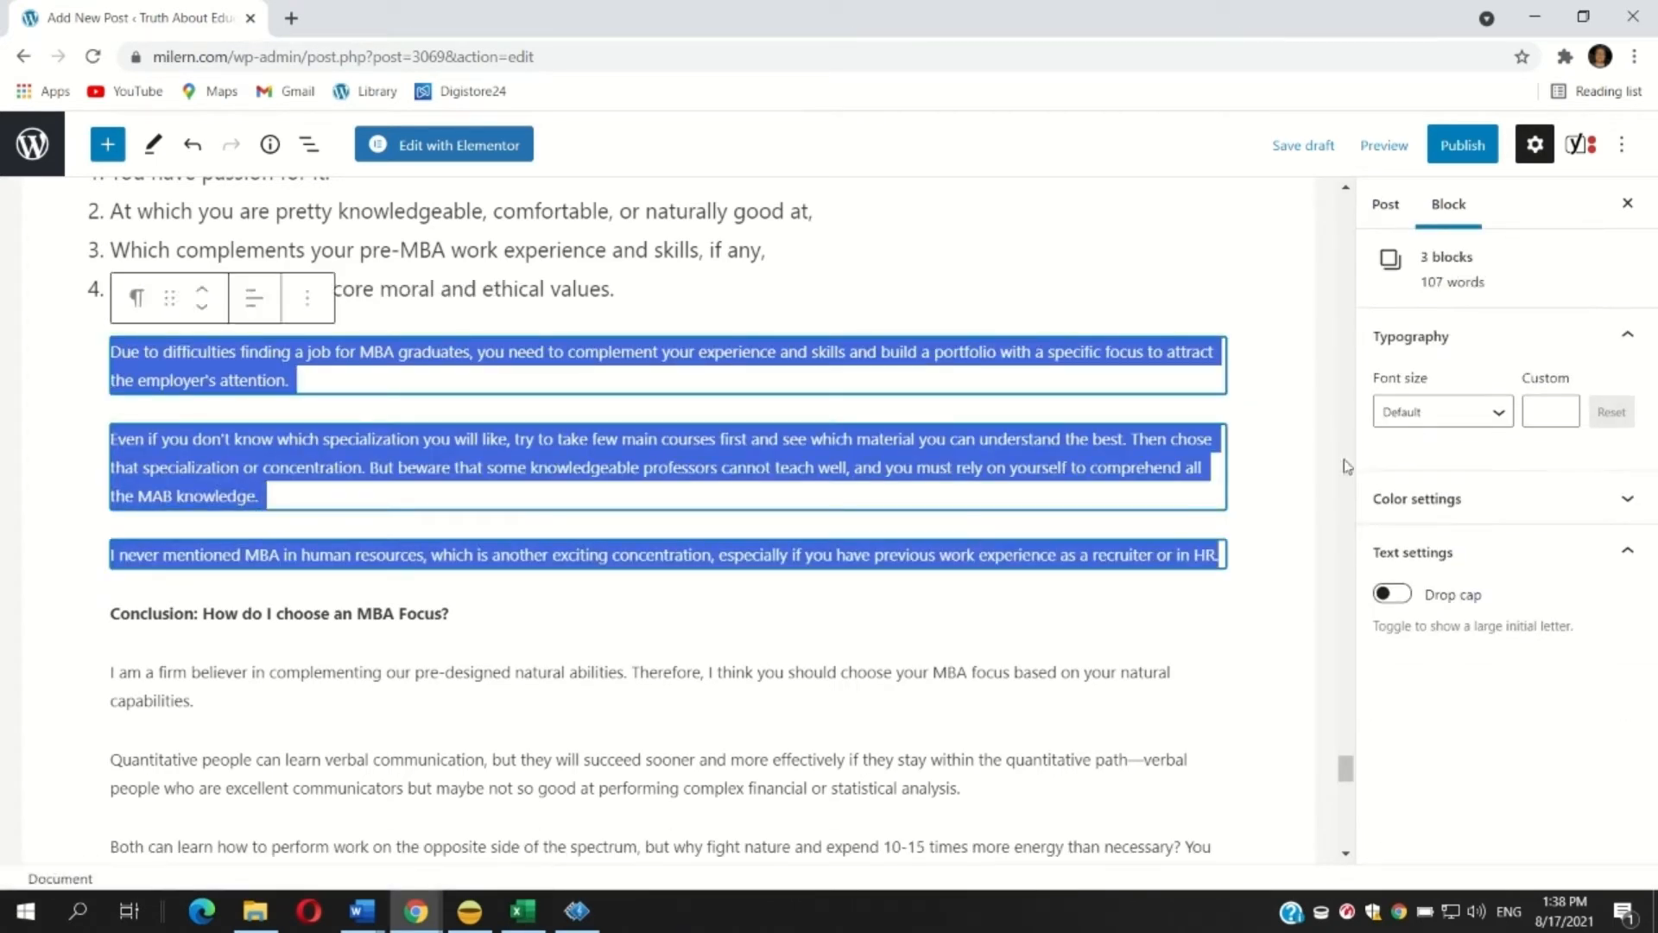
{"action": "left_click", "coordinate": [160, 556]}
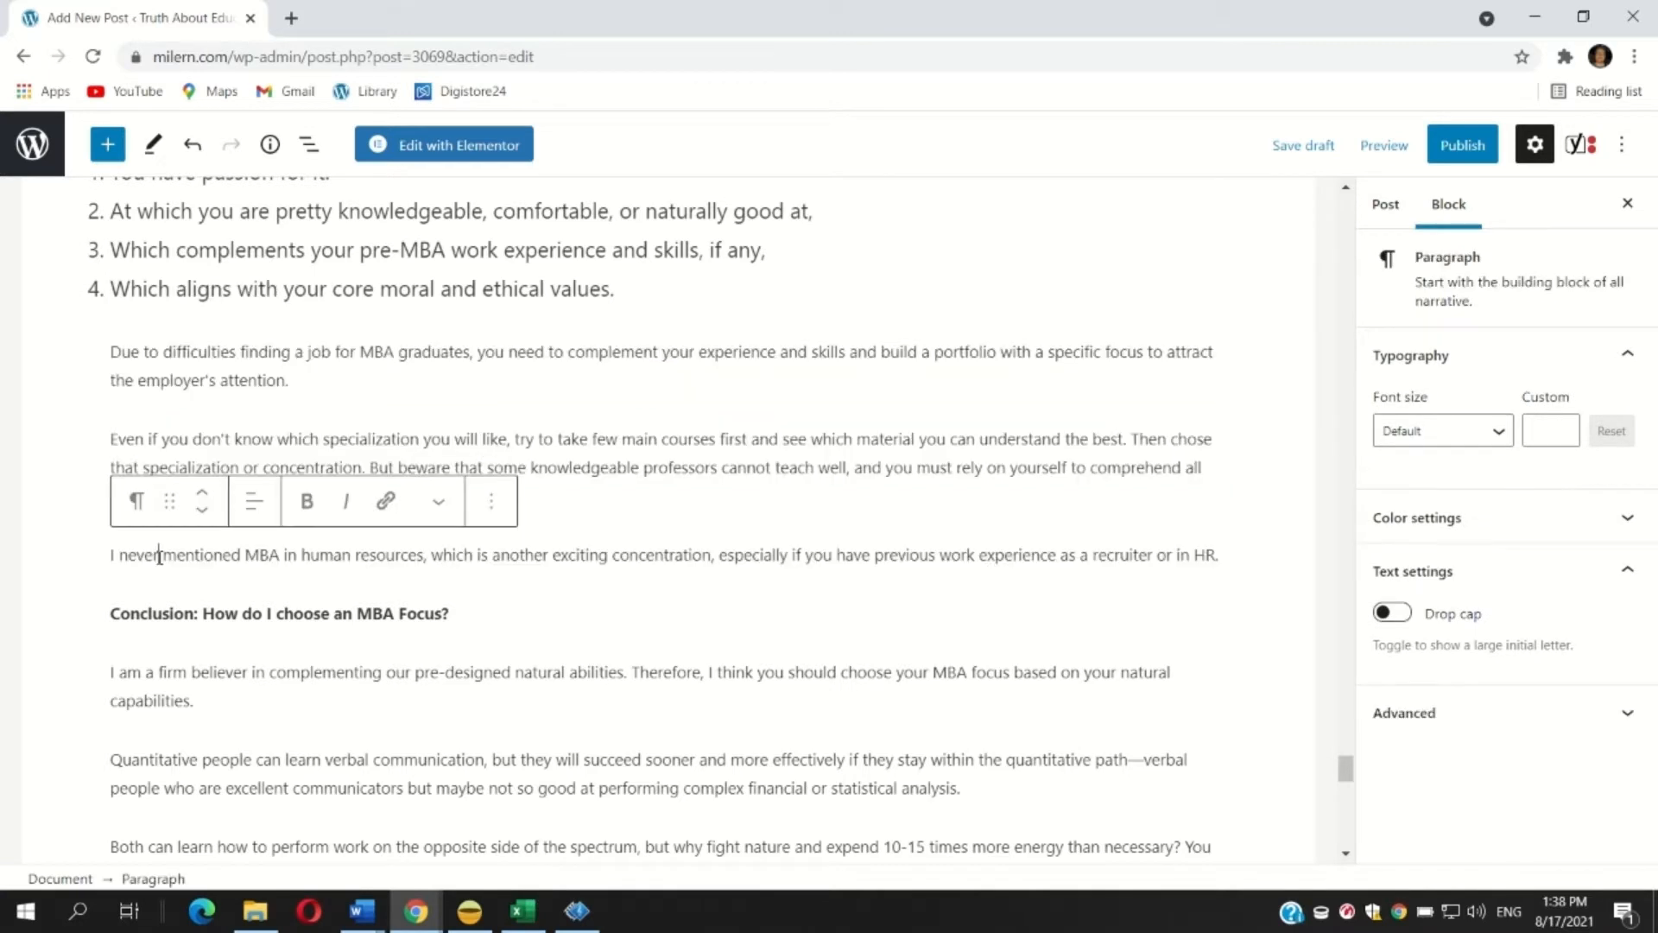
{"action": "key", "text": "BackSpace"}
{"action": "key", "text": "BackSpace"}
{"action": "key", "text": "BackSpace"}
{"action": "key", "text": "BackSpace"}
{"action": "key", "text": "BackSpace"}
{"action": "type", "text": "haven"}
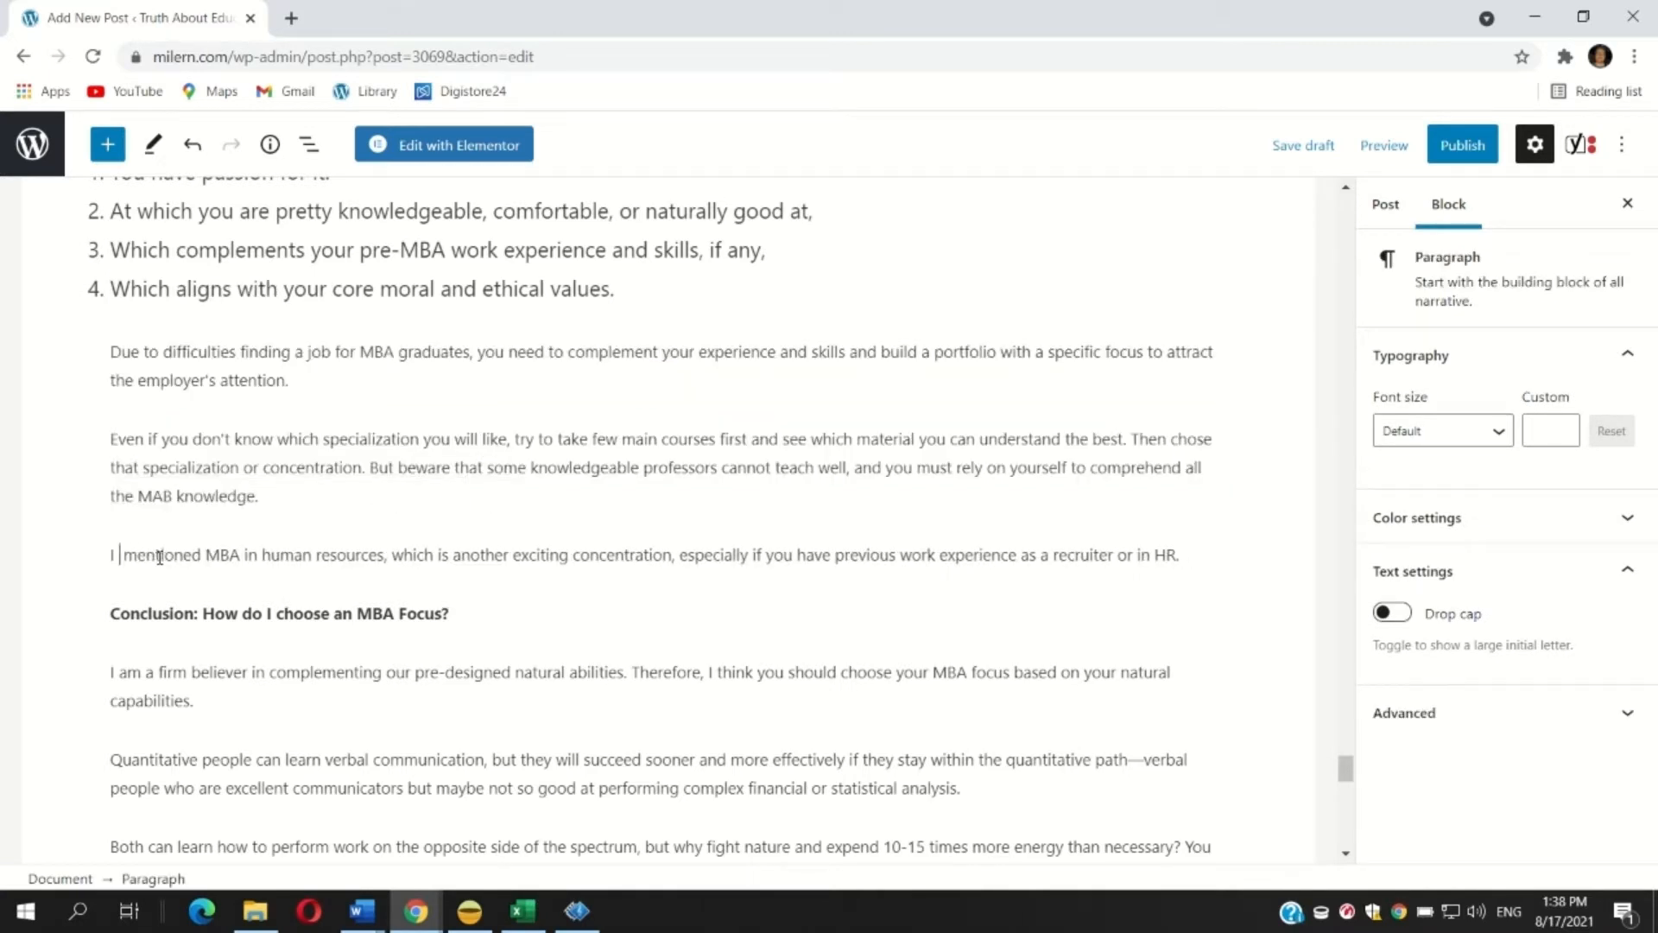
{"action": "type", "text": "'t"}
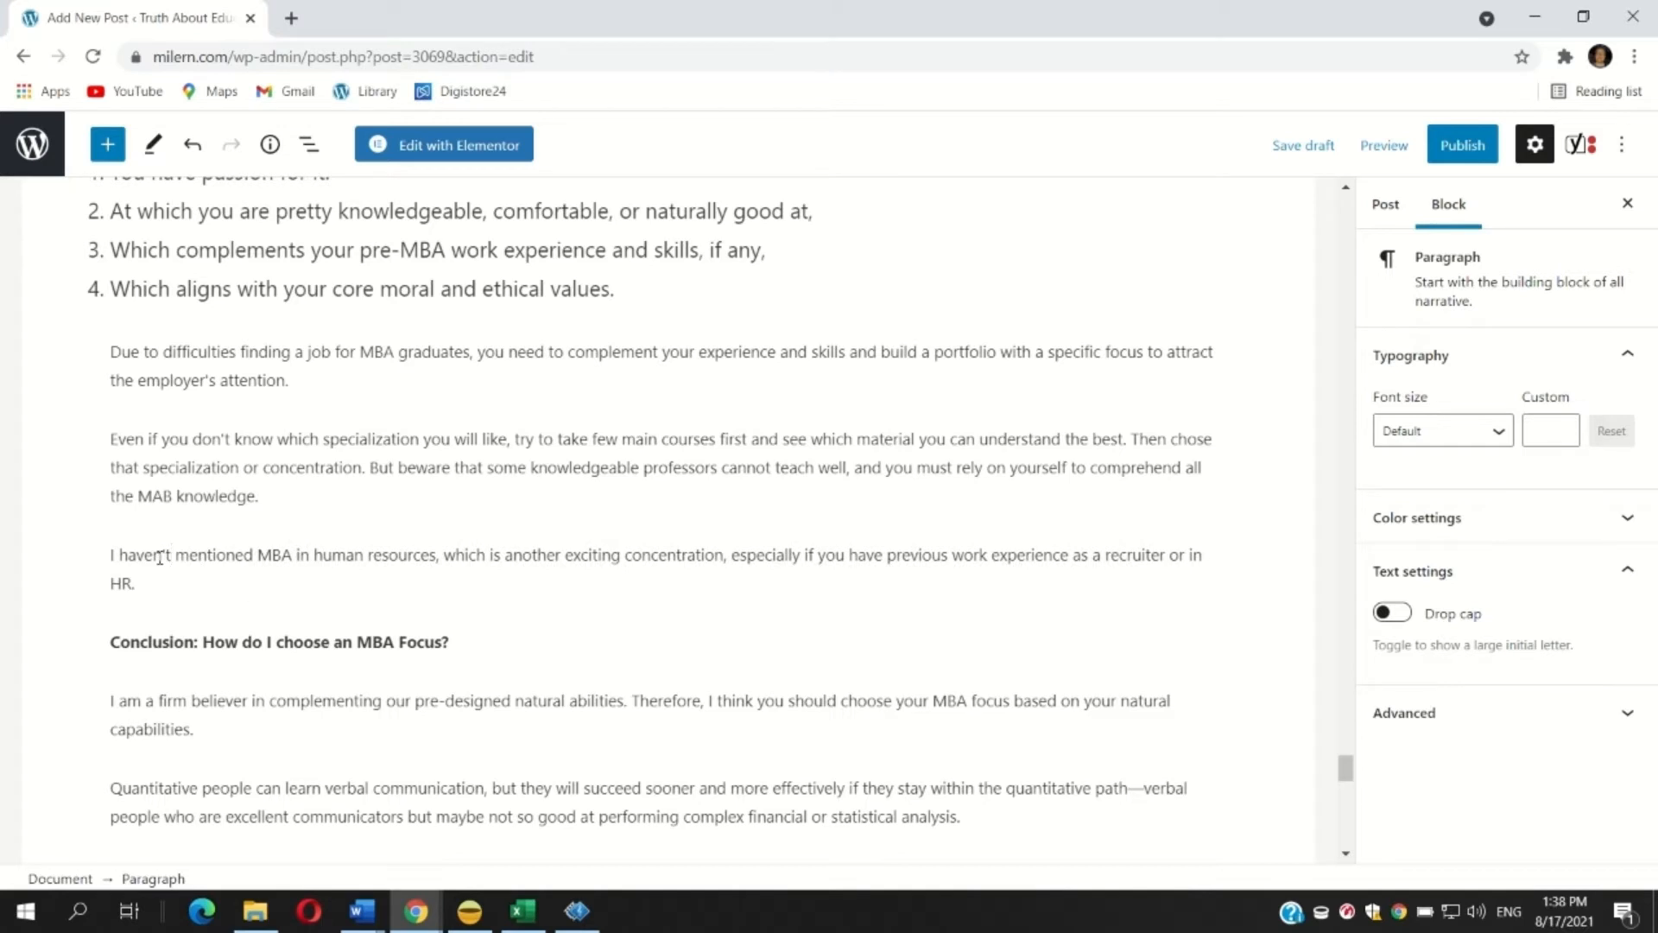
Step: Set the three paragraphs from "Due to difficulties finding a job" through "I haven't mentioned MBA in human resources" to Medium font size
{"action": "left_click_drag", "start_coordinate": [177, 580], "coordinate": [107, 356]}
{"action": "left_click", "coordinate": [1437, 414]}
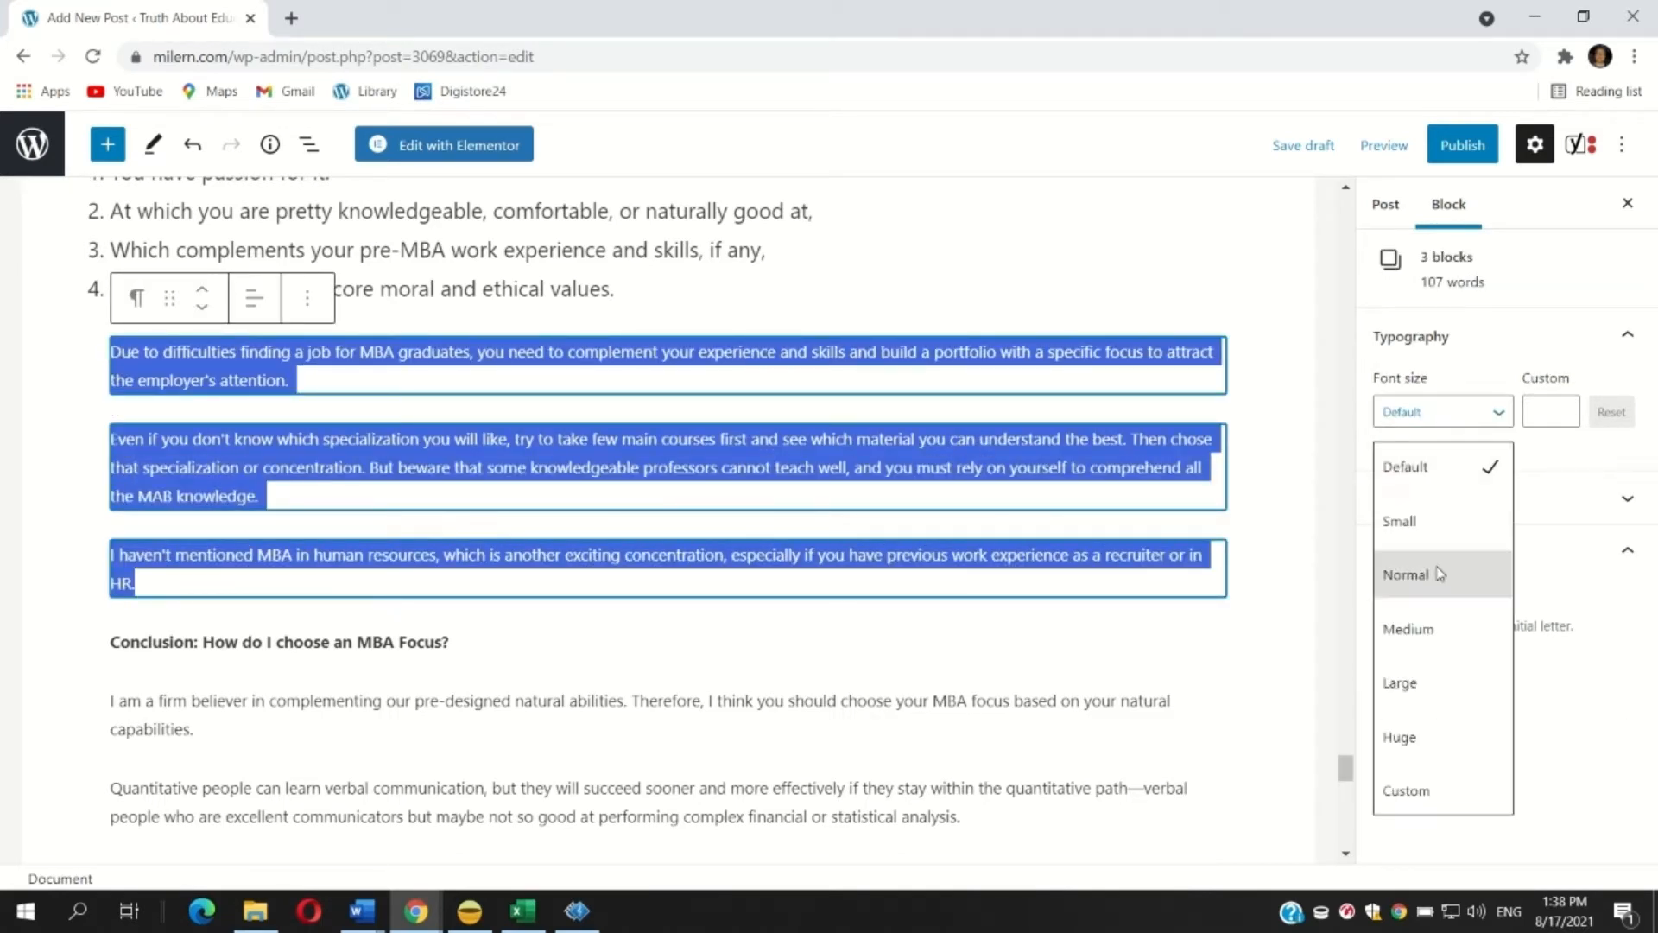
{"action": "left_click", "coordinate": [1434, 629]}
Step: Convert the bold line "Conclusion: How do I choose an MBA Focus?" into an H2 heading
{"action": "left_click", "coordinate": [385, 715]}
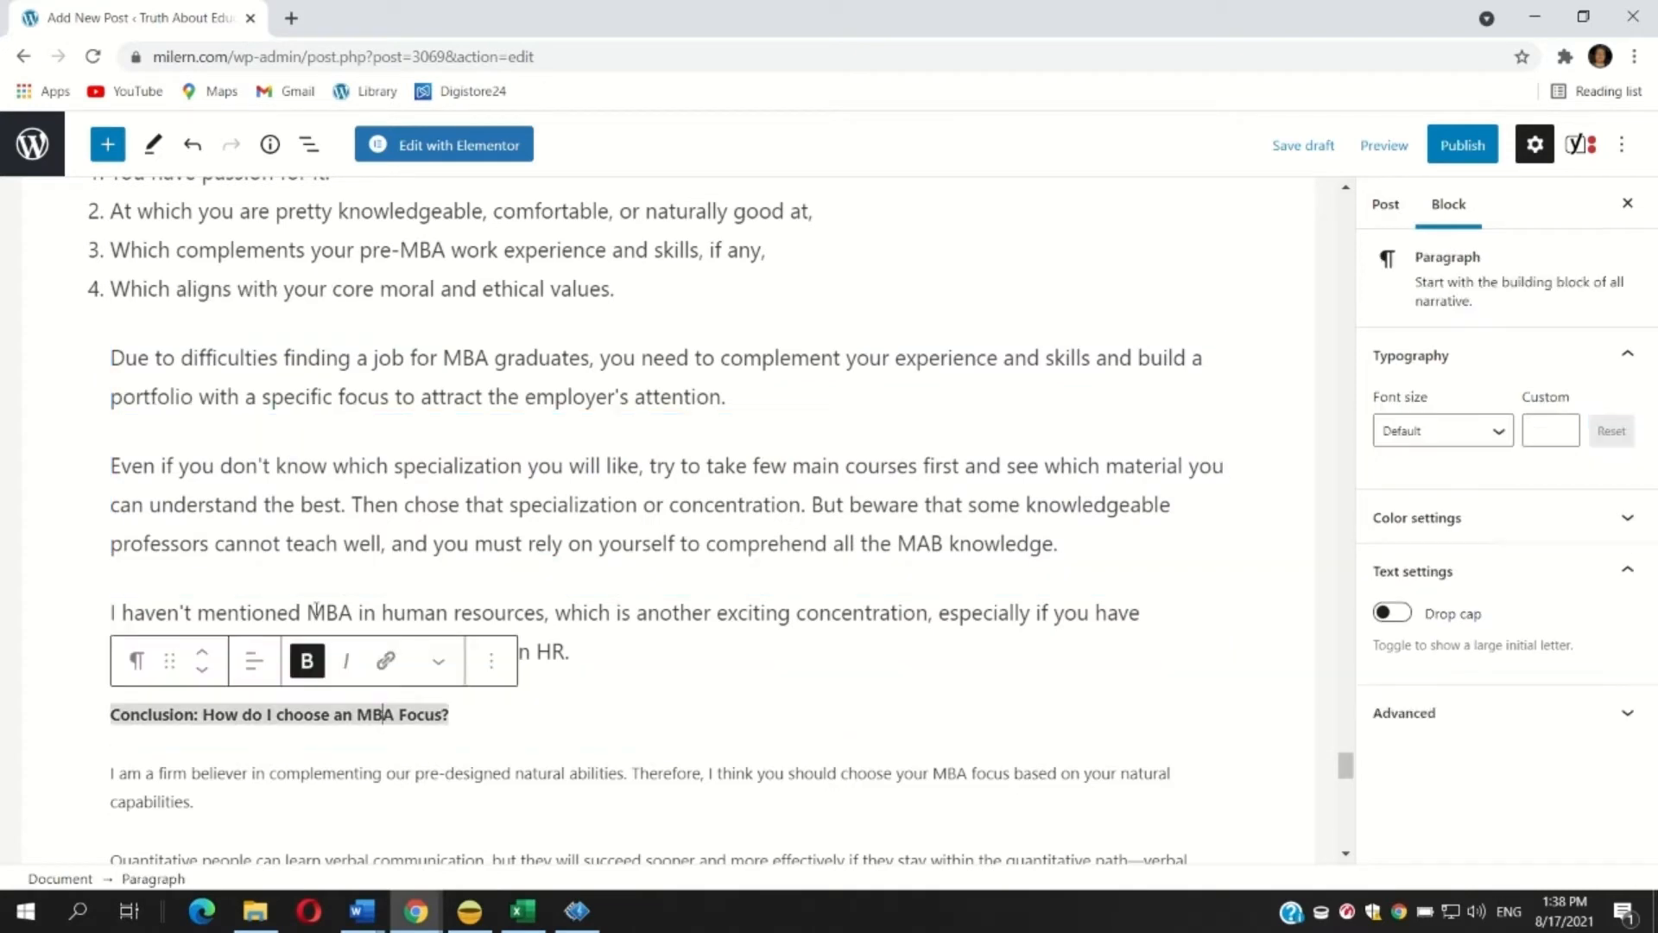
{"action": "left_click", "coordinate": [135, 661]}
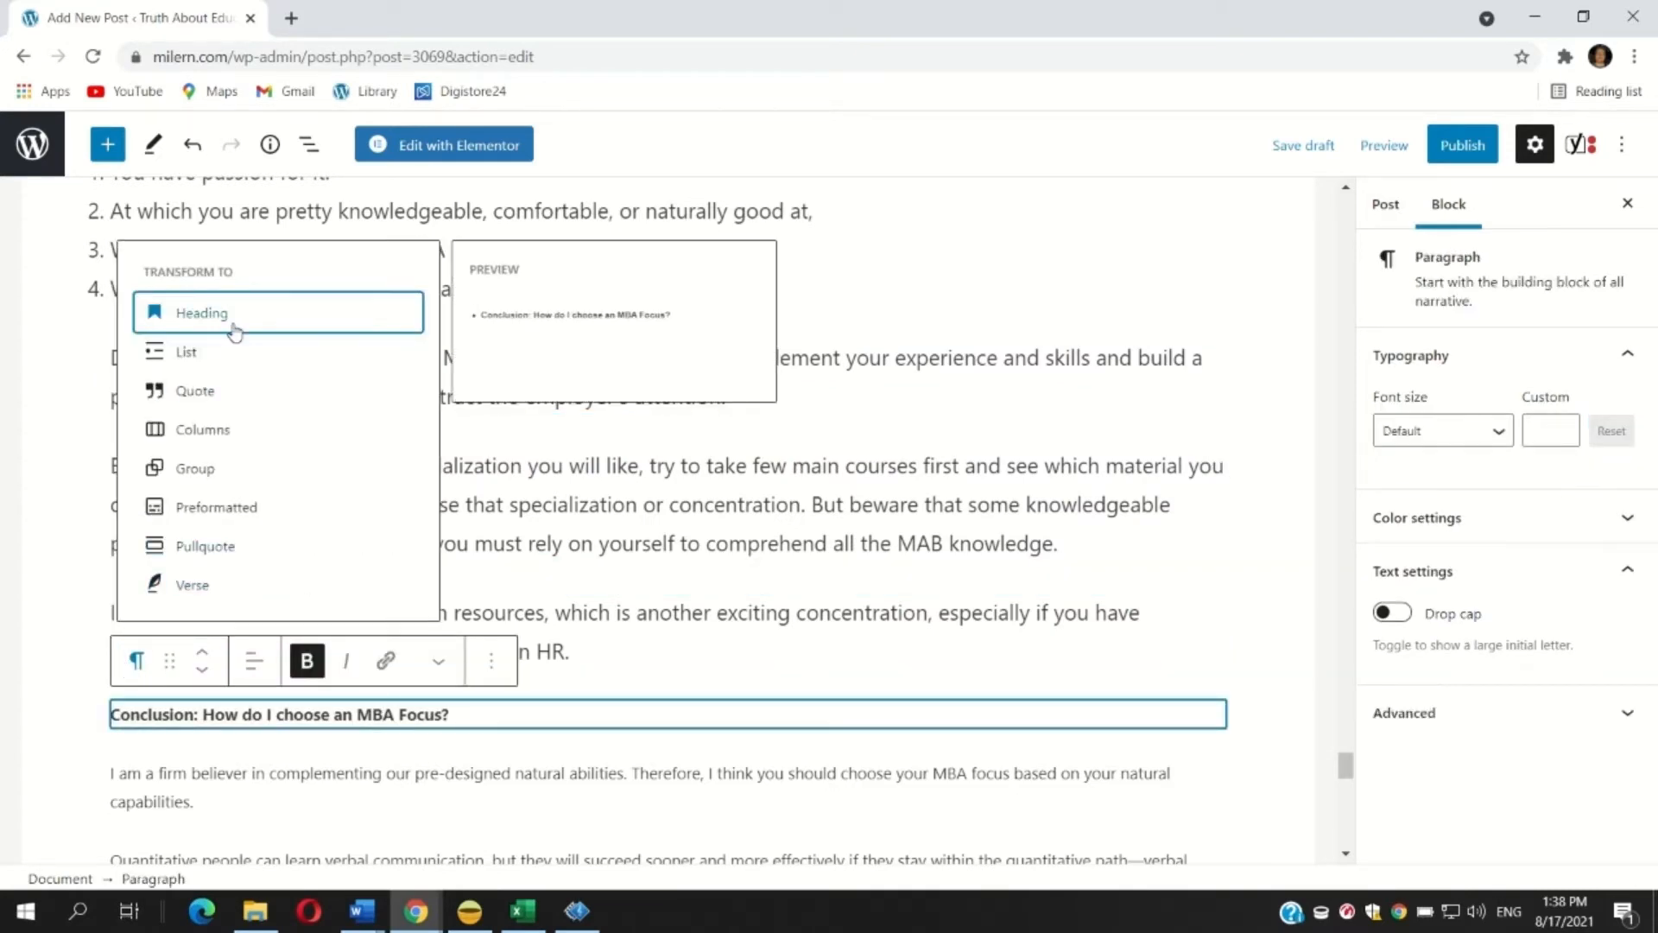
{"action": "key", "text": "Return"}
Step: Set the five paragraphs under the conclusion heading to Medium font size
{"action": "scroll", "coordinate": [316, 464], "scroll_direction": "down", "scroll_amount": 5}
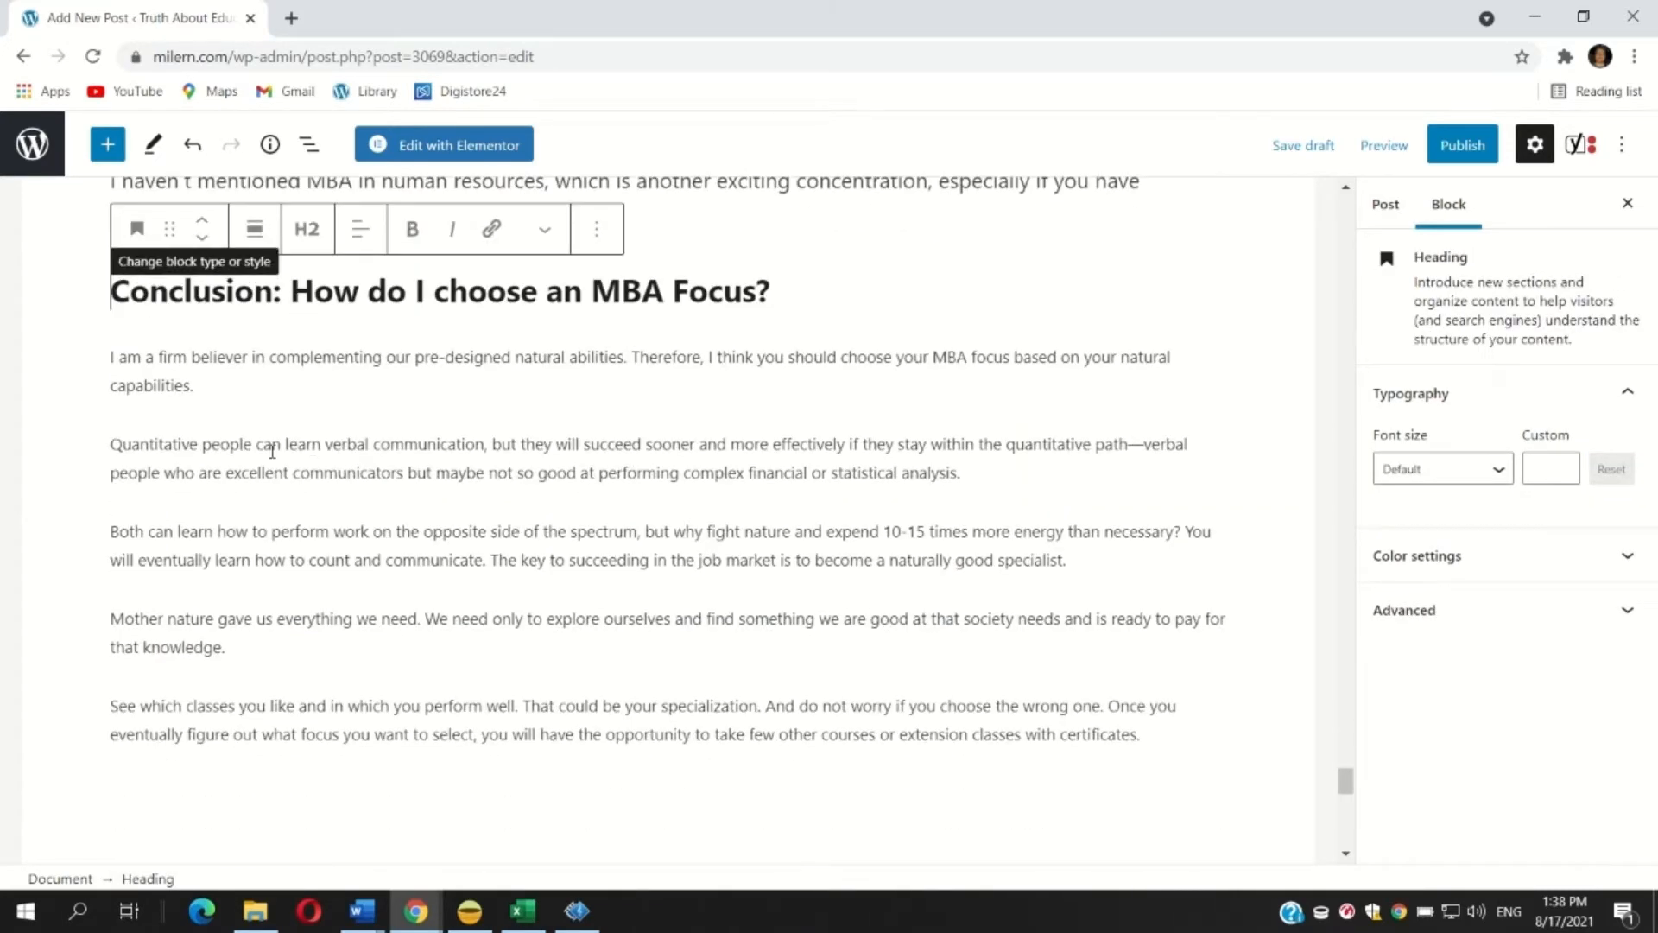
{"action": "left_click_drag", "start_coordinate": [1151, 736], "coordinate": [111, 354]}
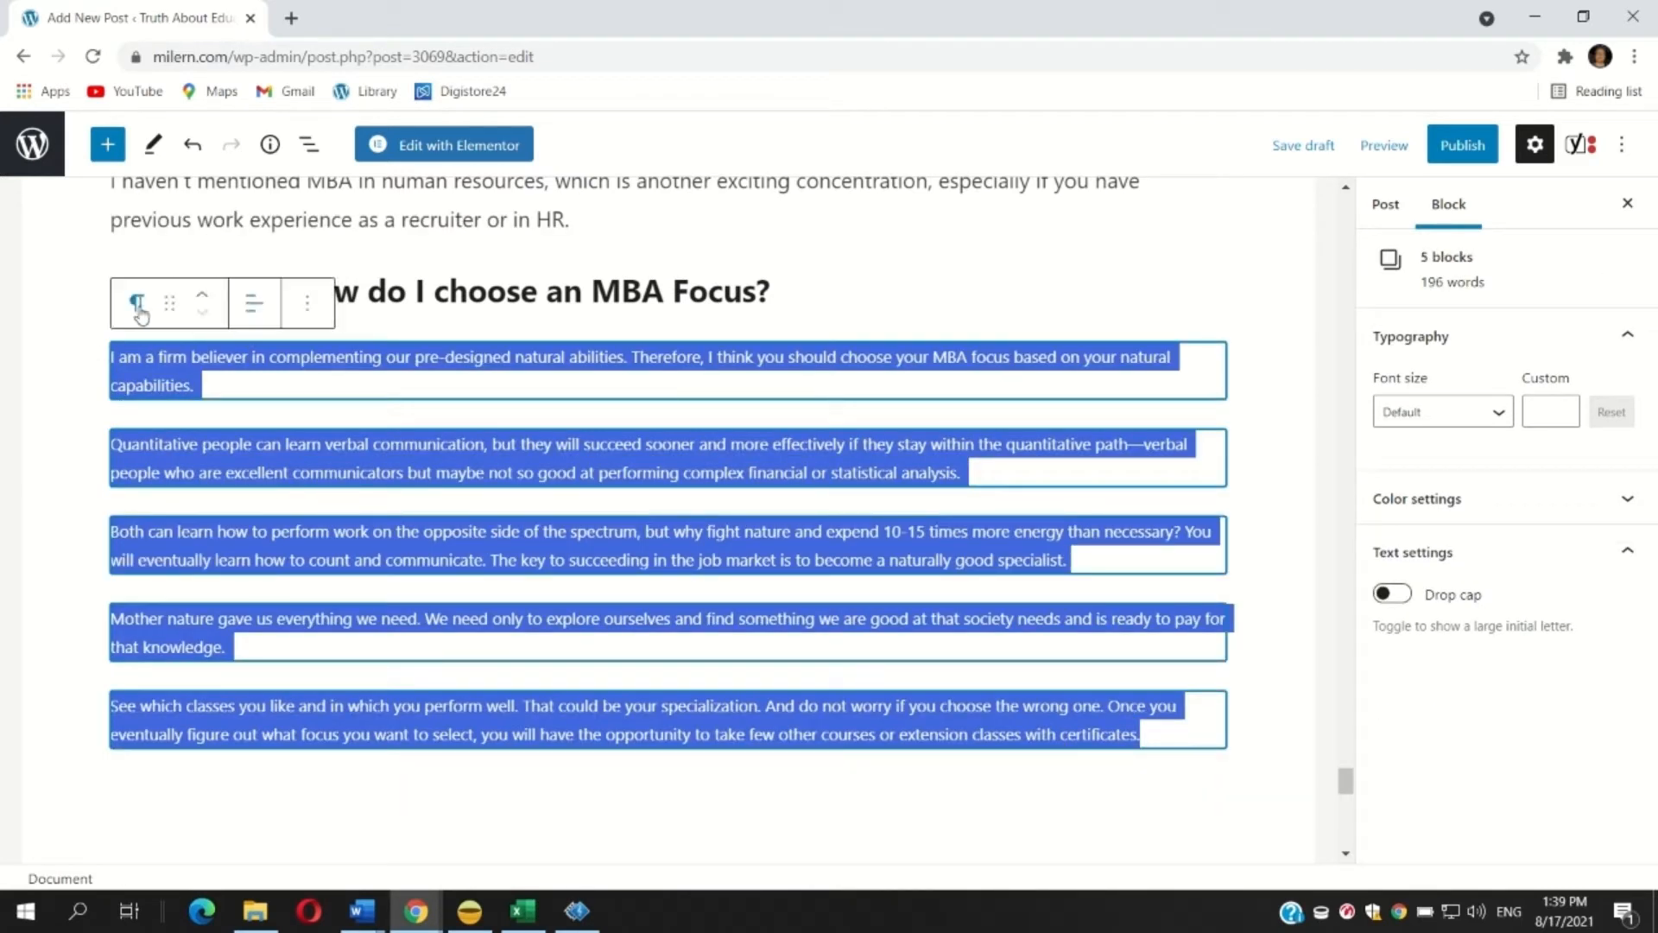
{"action": "left_click", "coordinate": [1420, 412]}
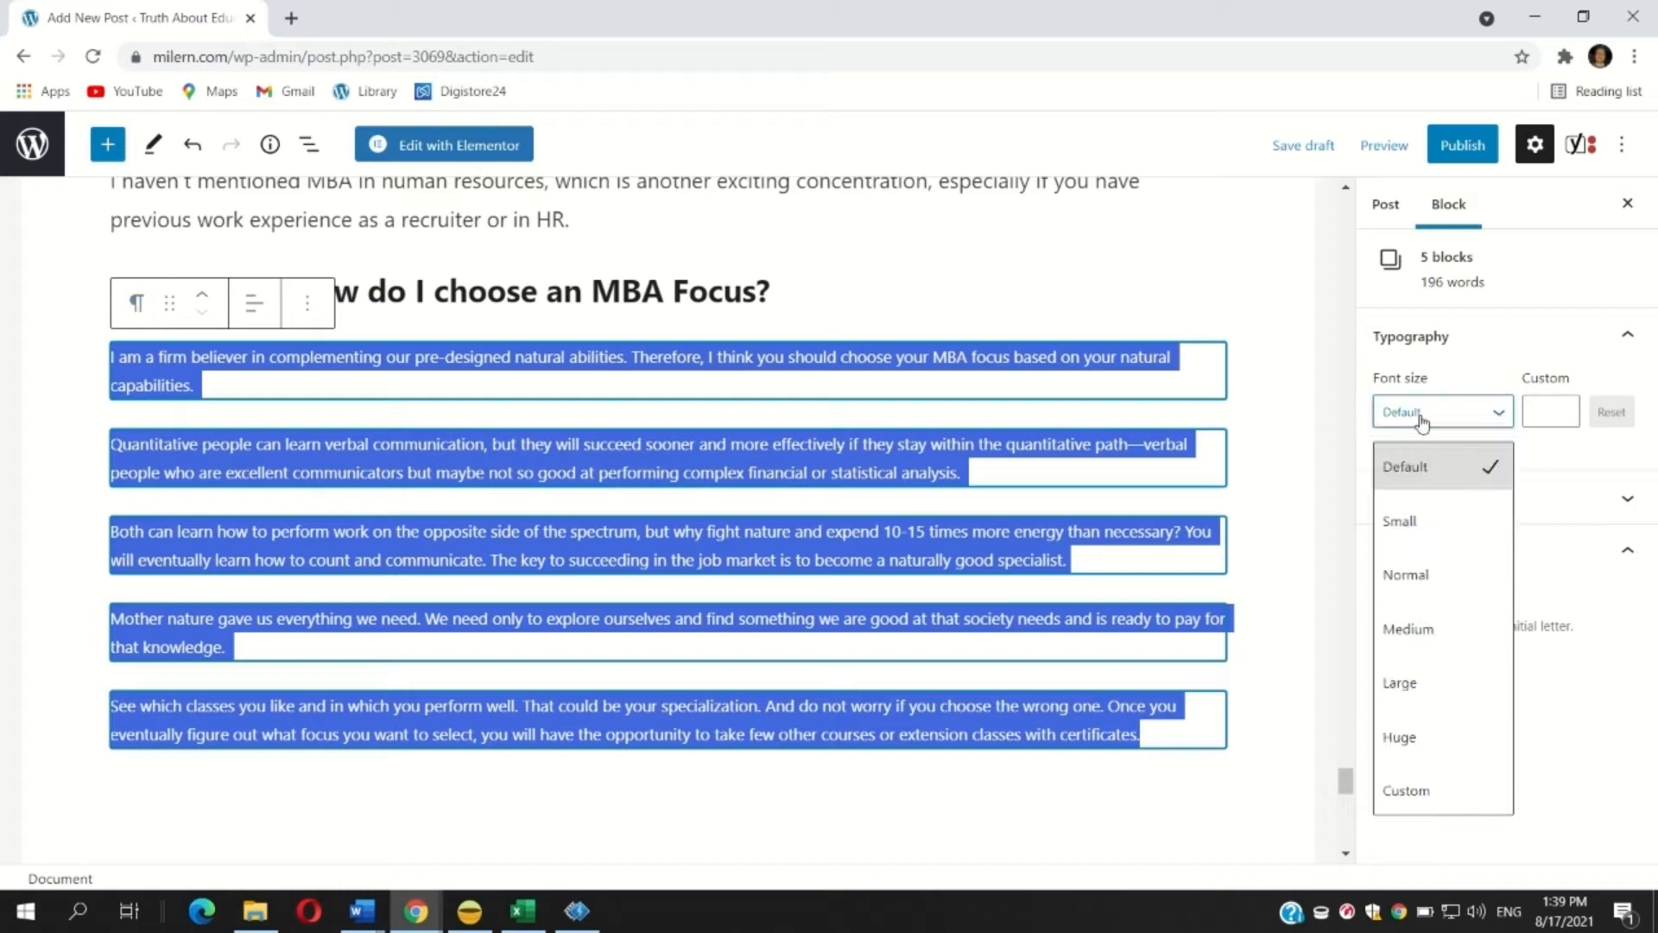
{"action": "left_click", "coordinate": [1410, 622]}
{"action": "left_click", "coordinate": [406, 608]}
Step: Make the post's final paragraph, starting "See which classes you like", bold
{"action": "scroll", "coordinate": [483, 553], "scroll_direction": "down", "scroll_amount": 1}
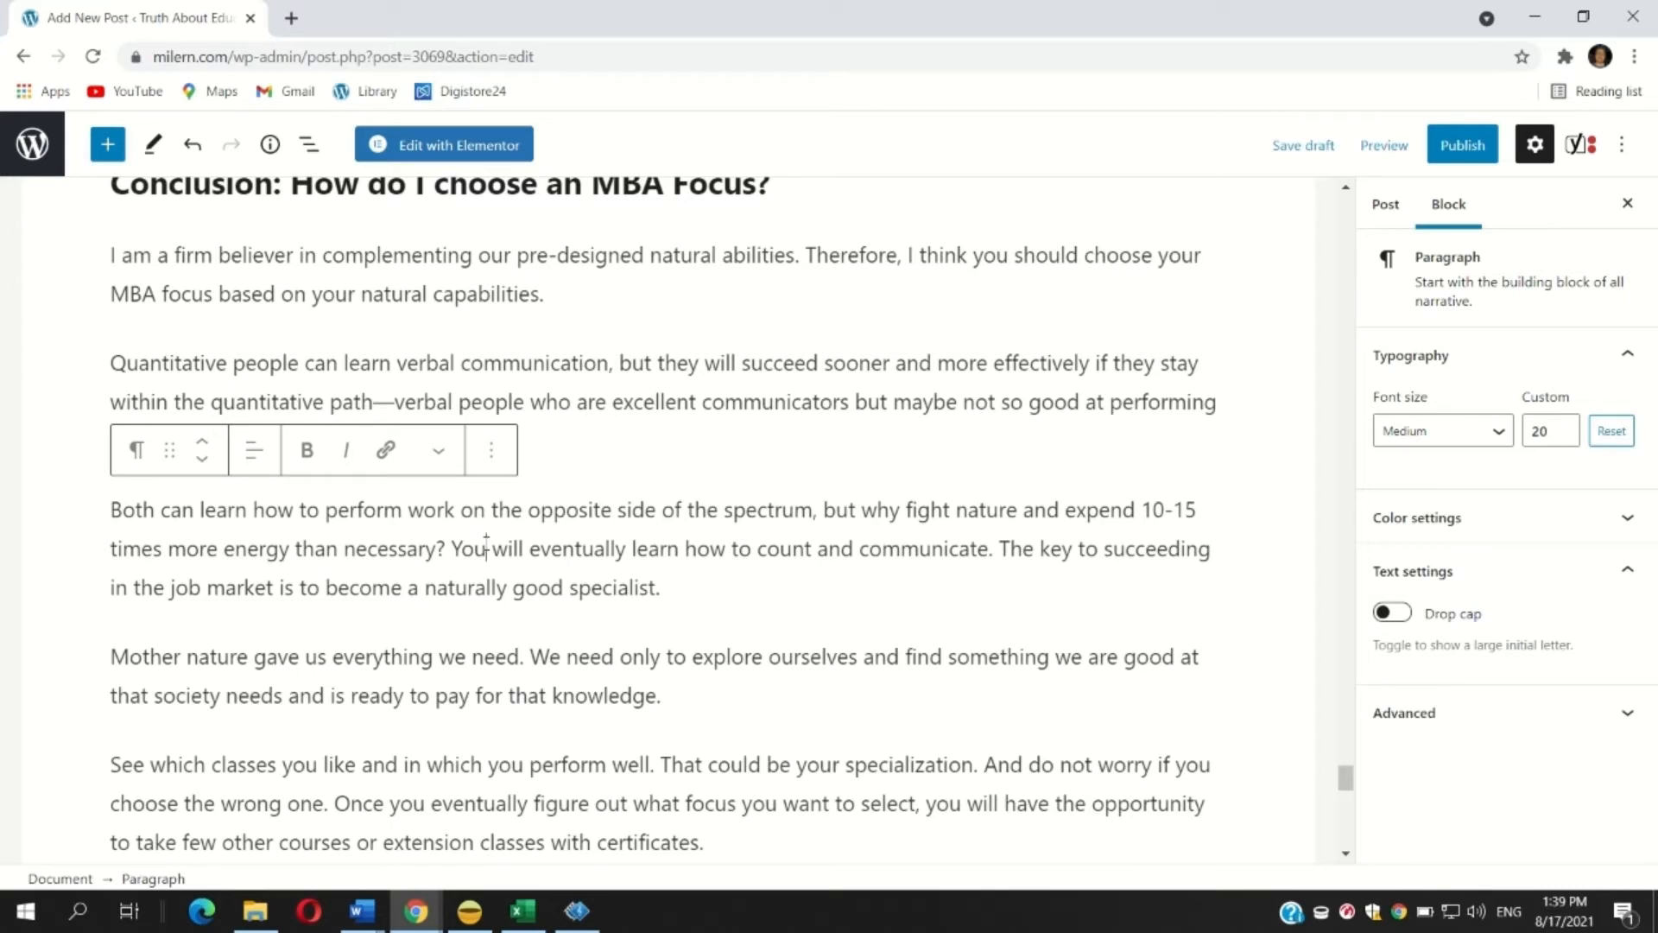
{"action": "scroll", "coordinate": [486, 544], "scroll_direction": "down", "scroll_amount": 3}
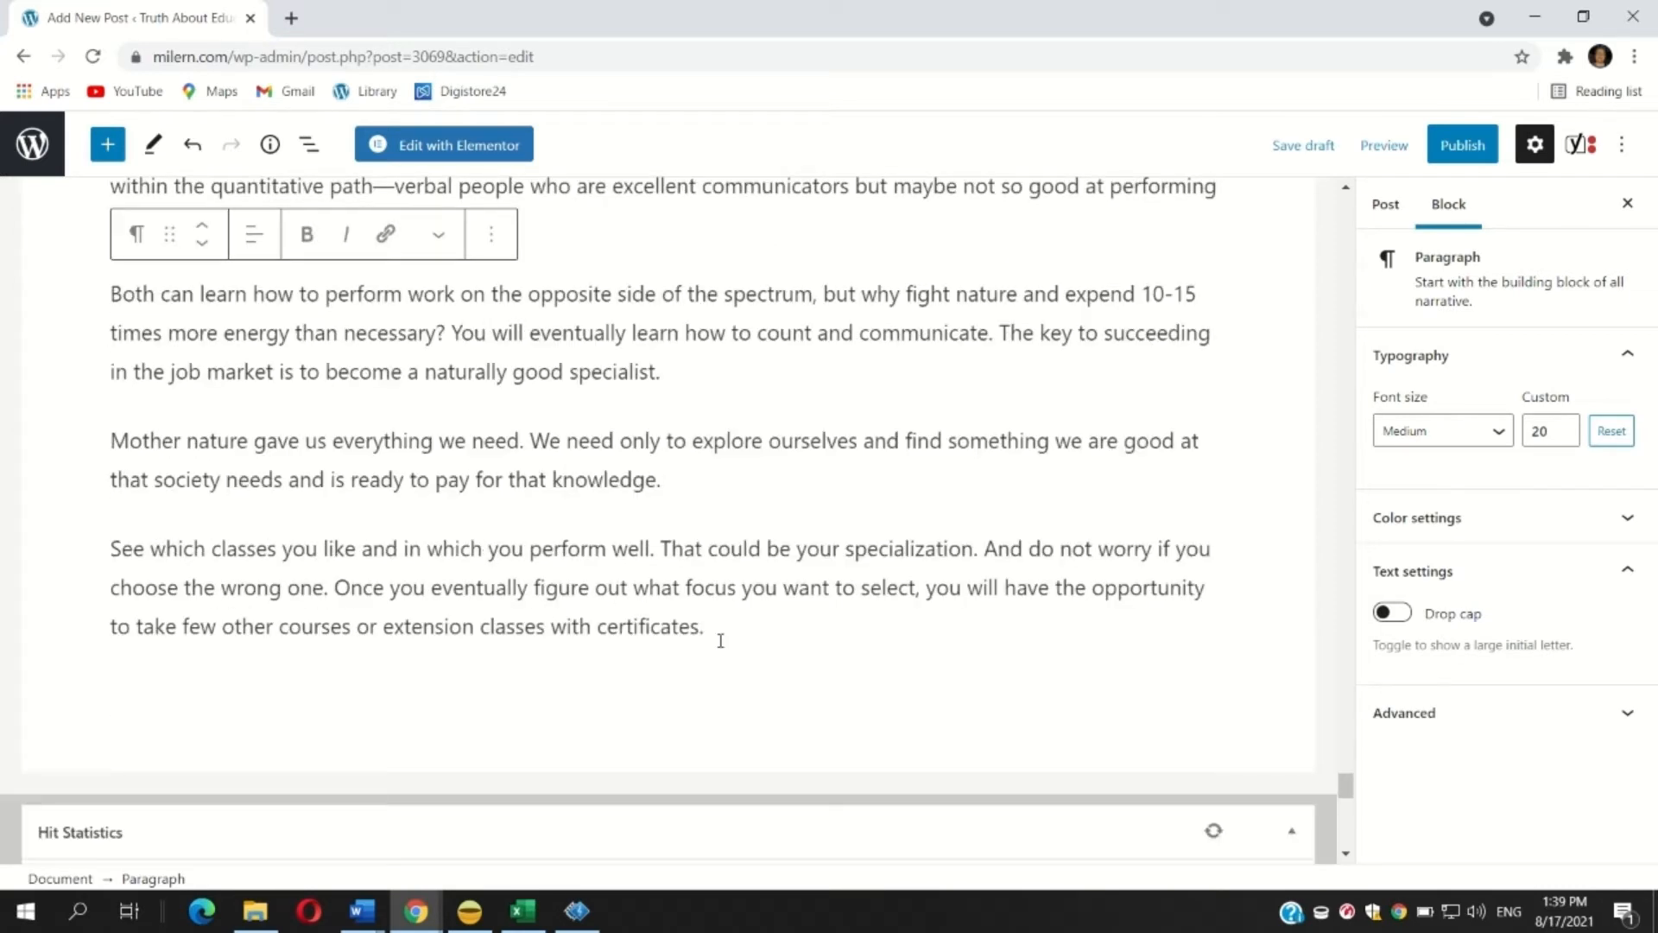
{"action": "left_click_drag", "start_coordinate": [760, 629], "coordinate": [86, 511]}
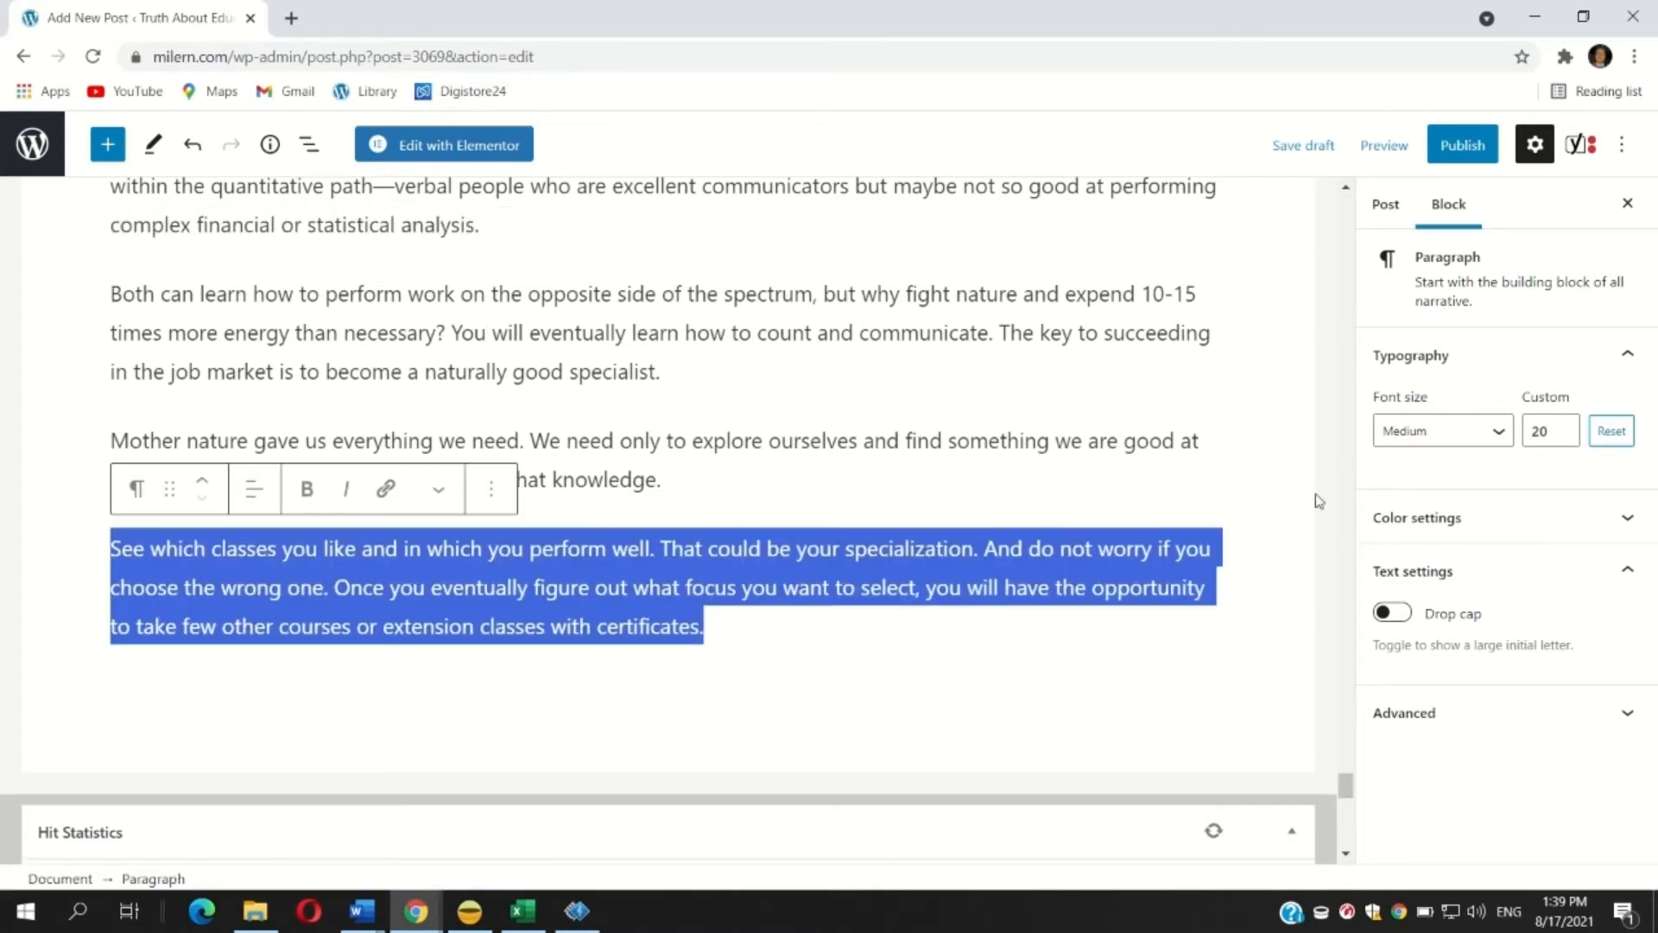
{"action": "left_click", "coordinate": [307, 489]}
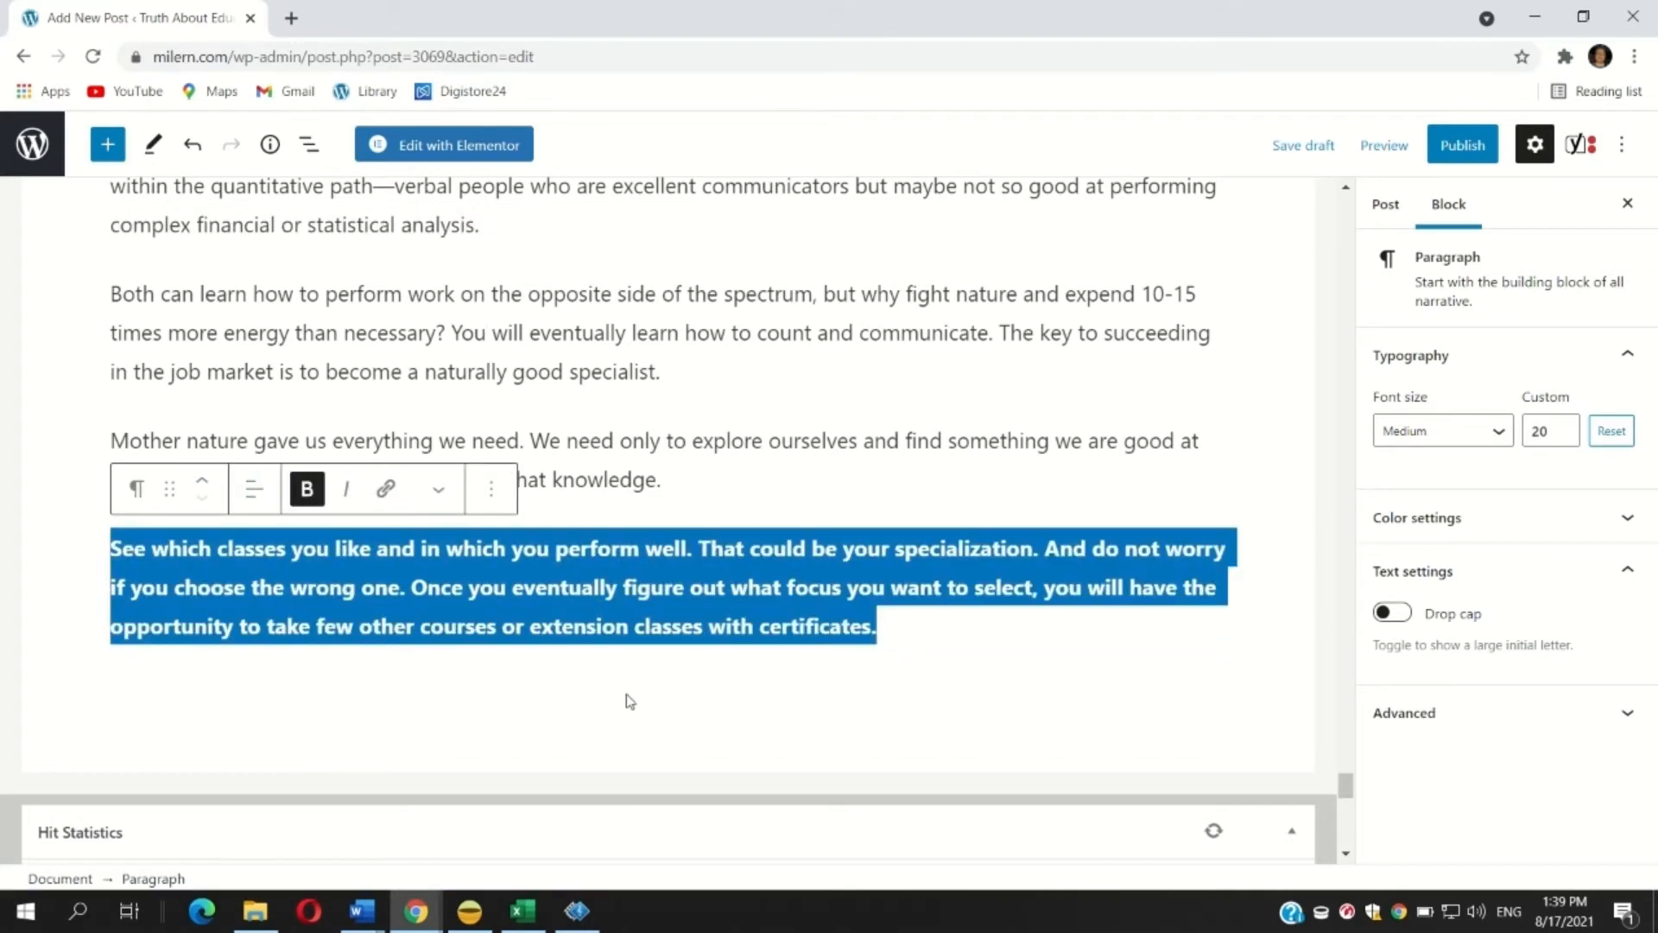
{"action": "left_click", "coordinate": [628, 697]}
Step: Review the post's headings, bold paragraphs and text size from the end back up to the introduction
{"action": "scroll", "coordinate": [626, 695], "scroll_direction": "up", "scroll_amount": 20}
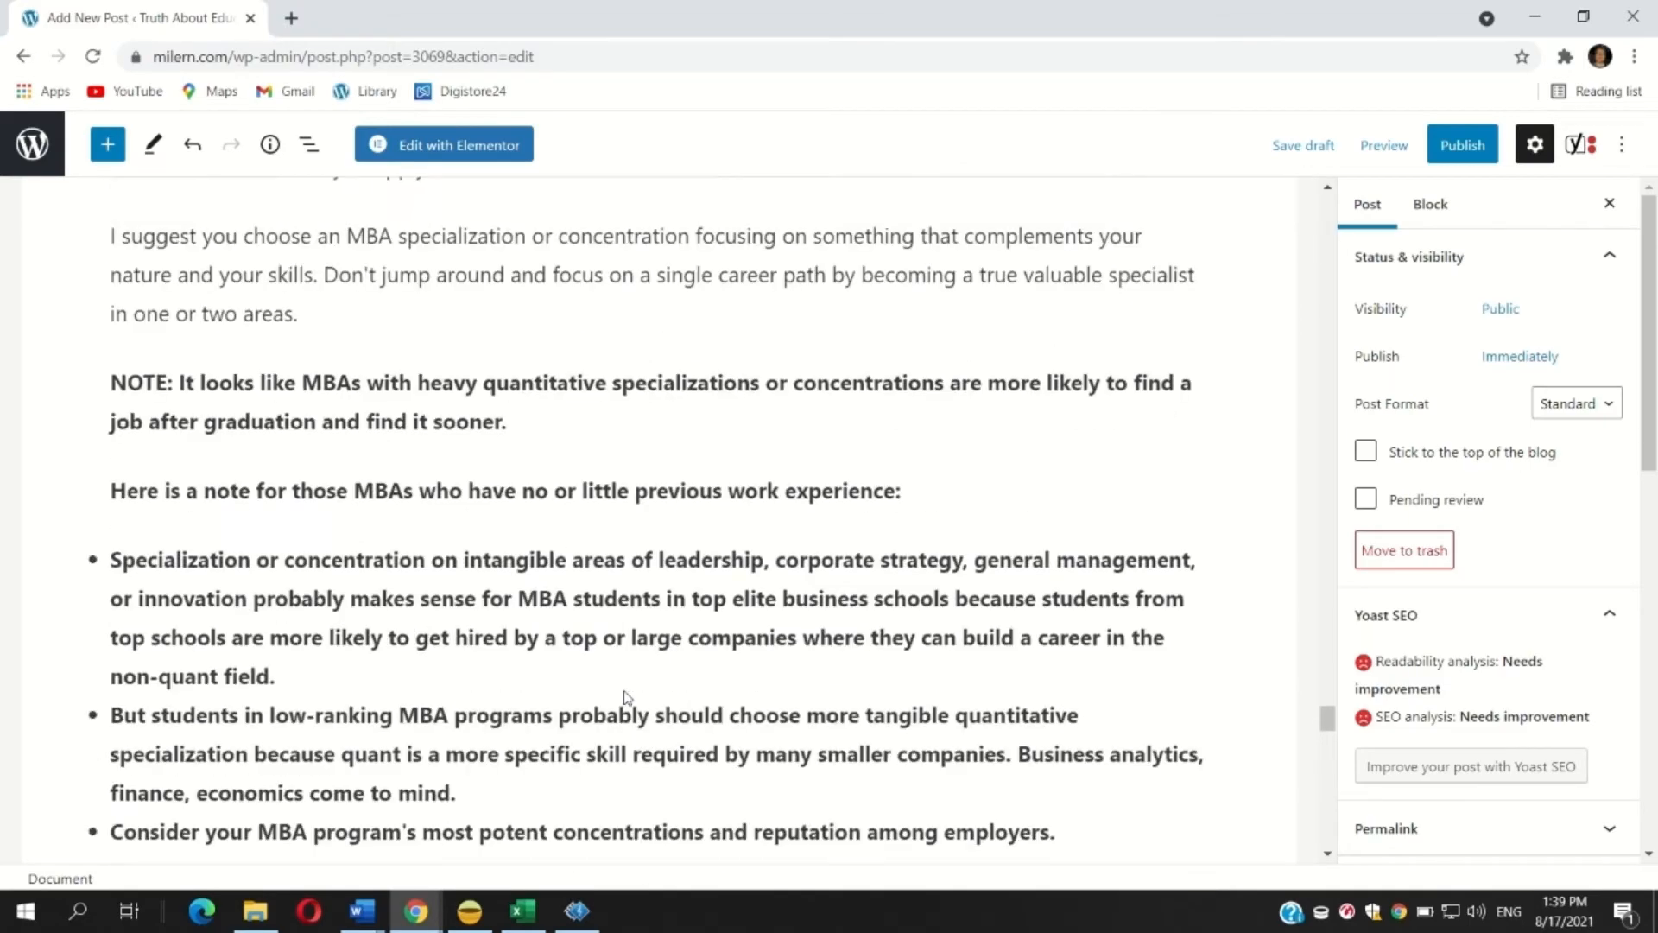
{"action": "scroll", "coordinate": [625, 691], "scroll_direction": "up", "scroll_amount": 10}
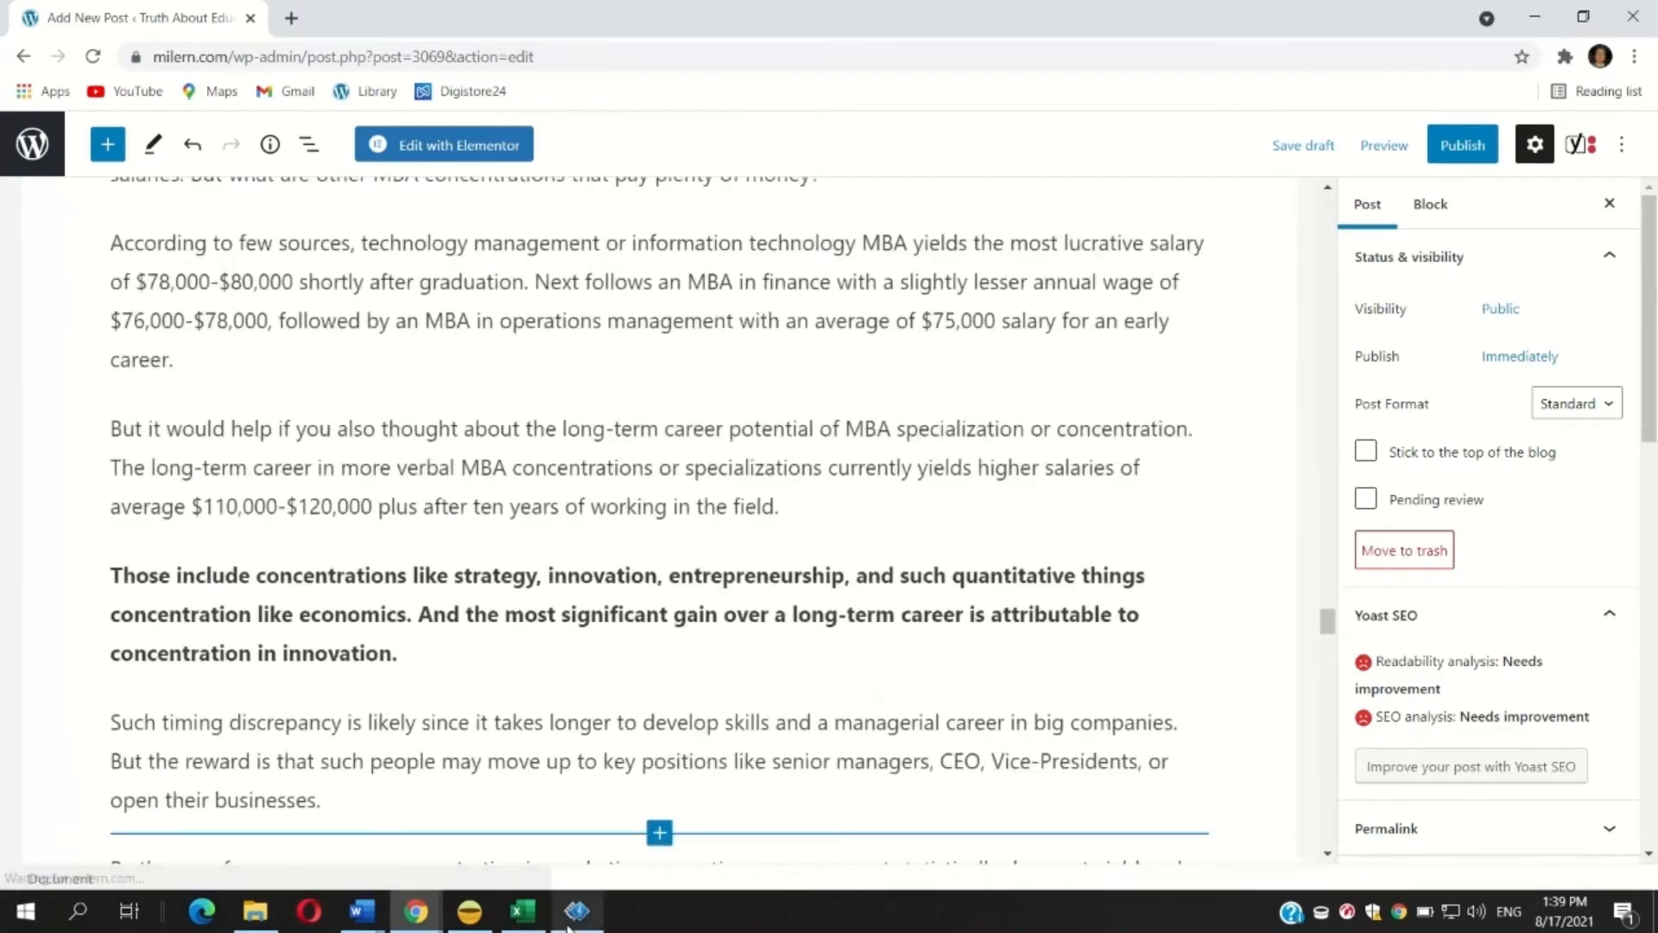
{"action": "left_click", "coordinate": [574, 915]}
{"action": "left_click", "coordinate": [573, 914]}
{"action": "scroll", "coordinate": [598, 607], "scroll_direction": "up", "scroll_amount": 10}
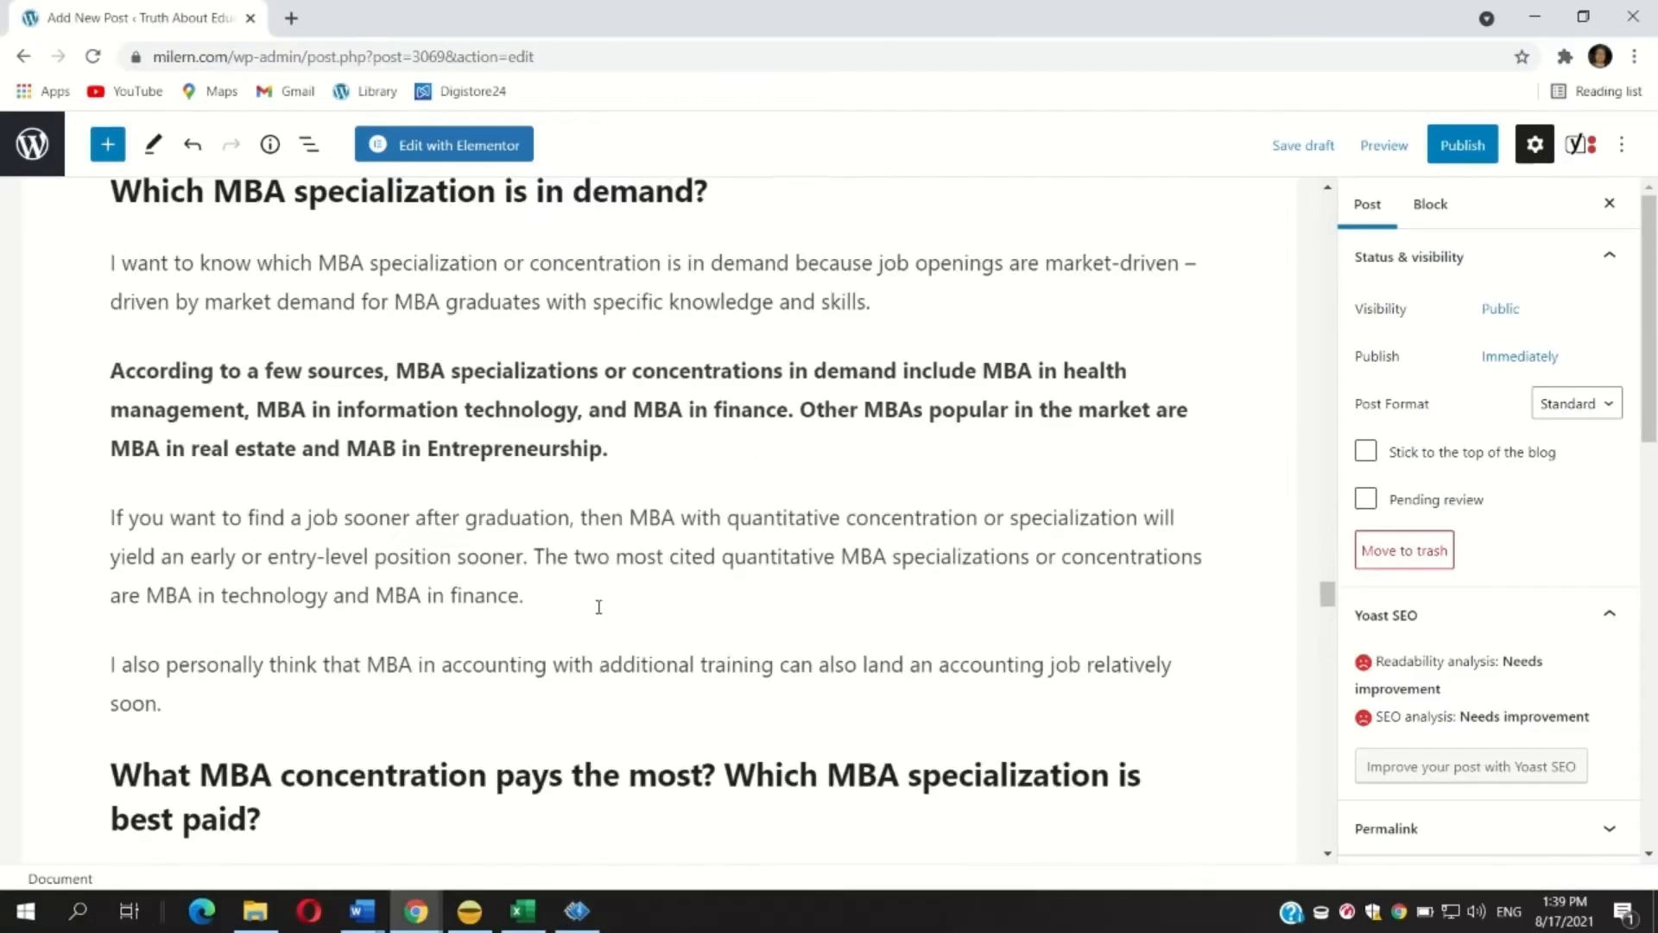
{"action": "scroll", "coordinate": [598, 607], "scroll_direction": "up", "scroll_amount": 15}
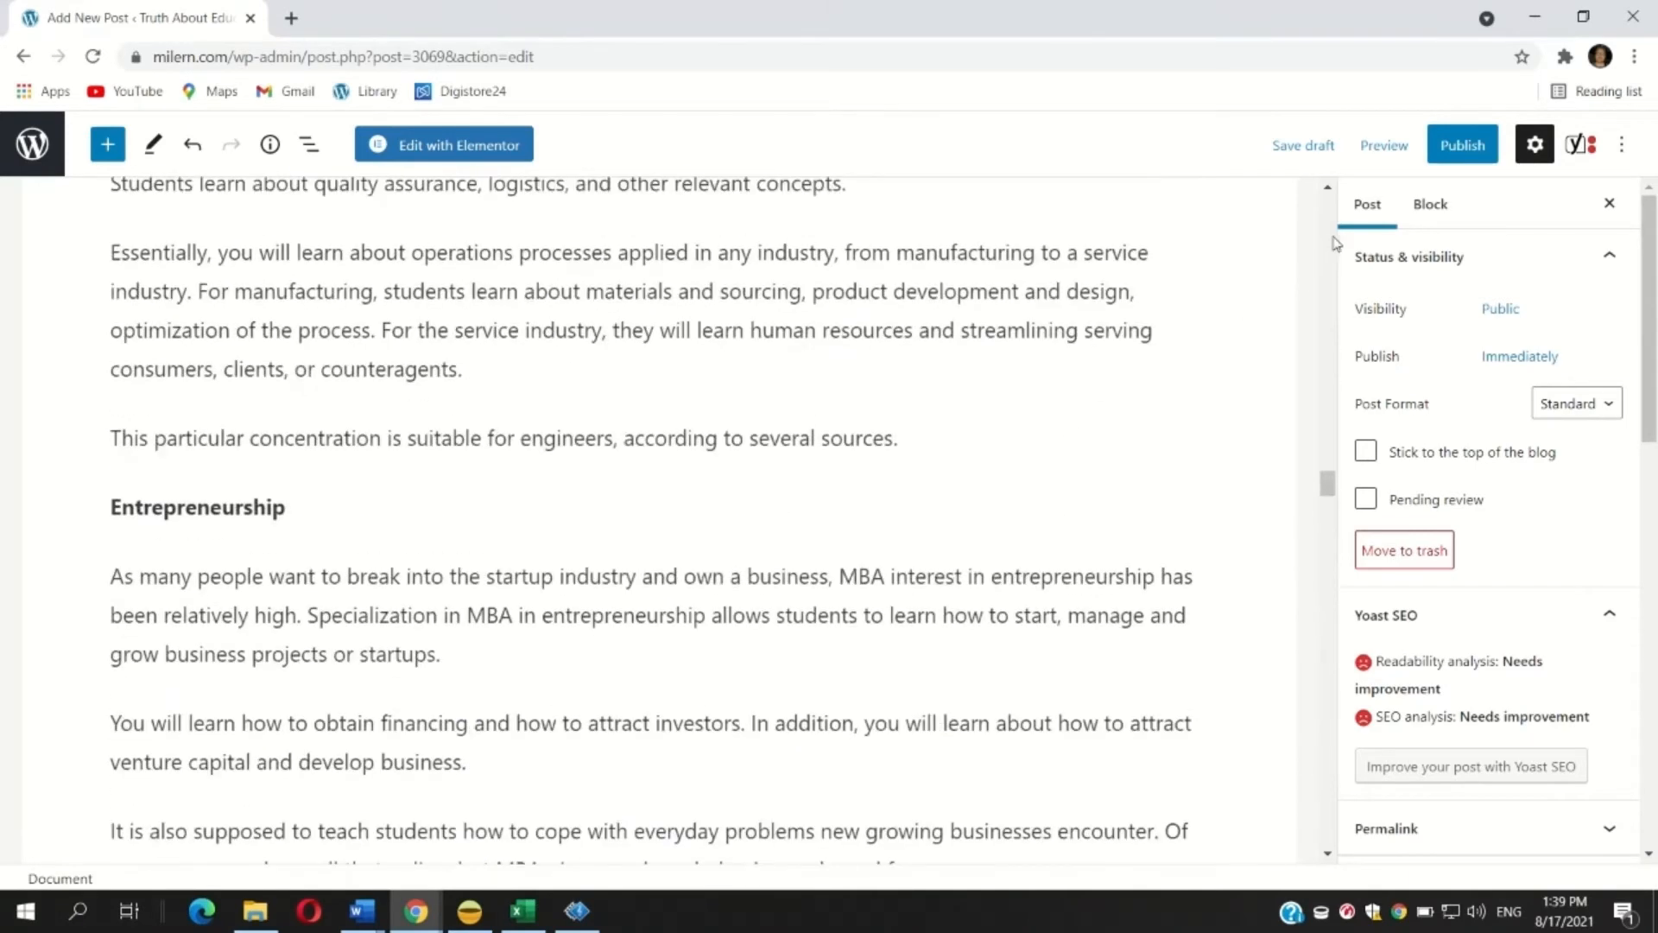
{"action": "scroll", "coordinate": [1326, 221], "scroll_direction": "up", "scroll_amount": 15}
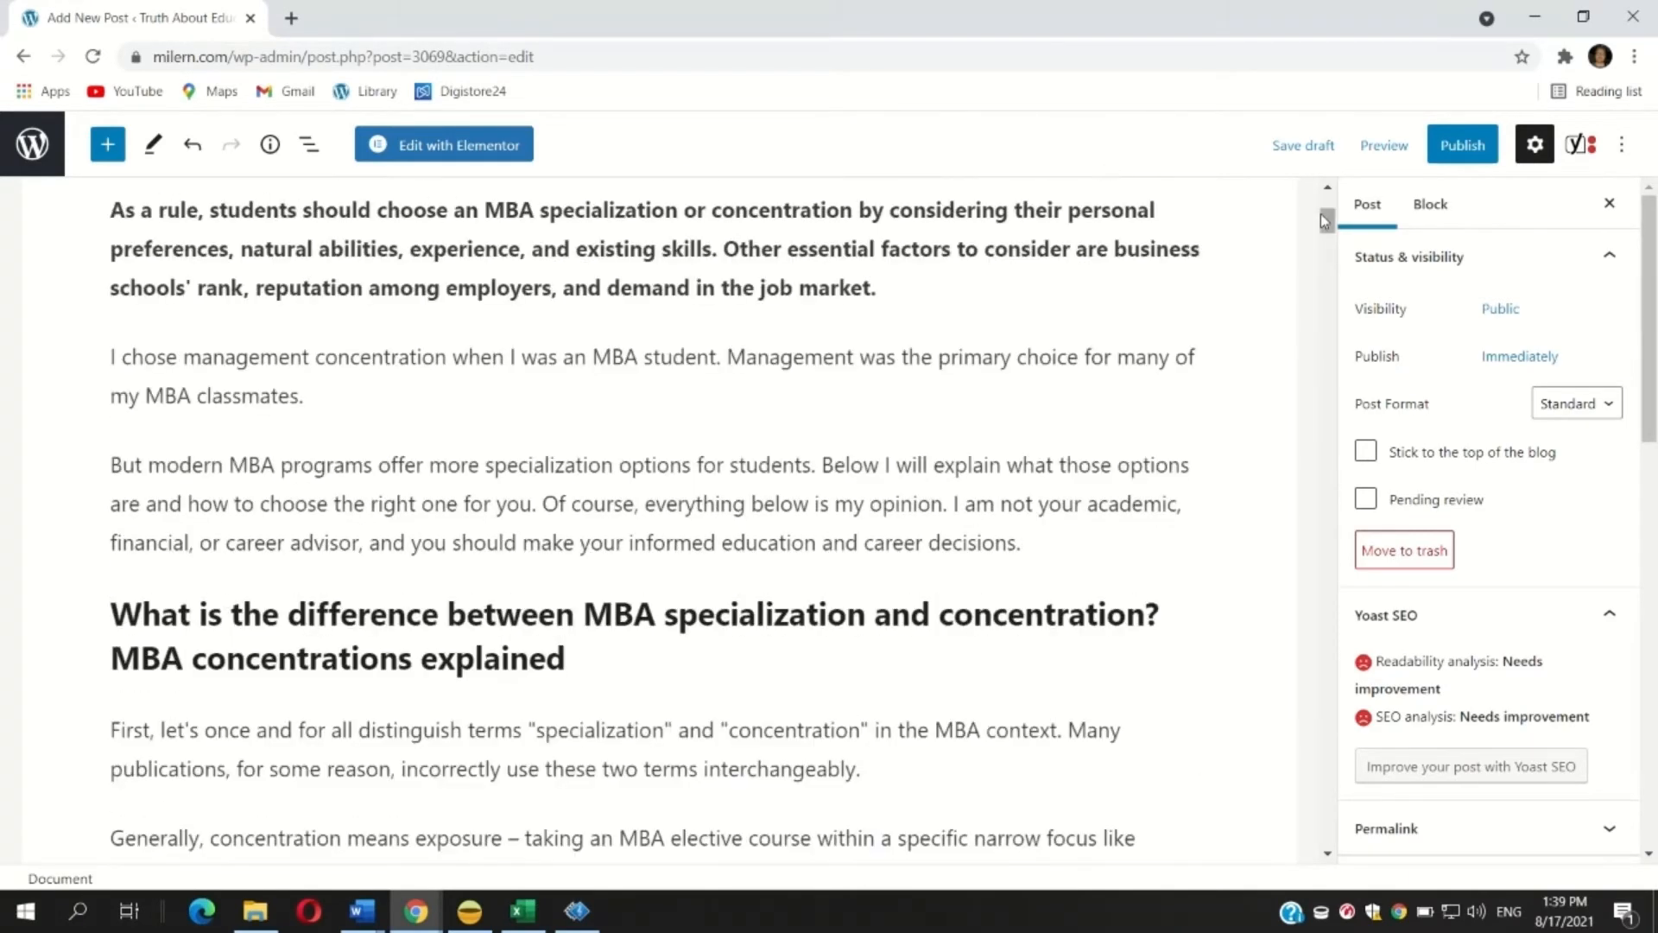
{"action": "scroll", "coordinate": [1320, 214], "scroll_direction": "up", "scroll_amount": 5}
{"action": "scroll", "coordinate": [1248, 622], "scroll_direction": "down", "scroll_amount": 4}
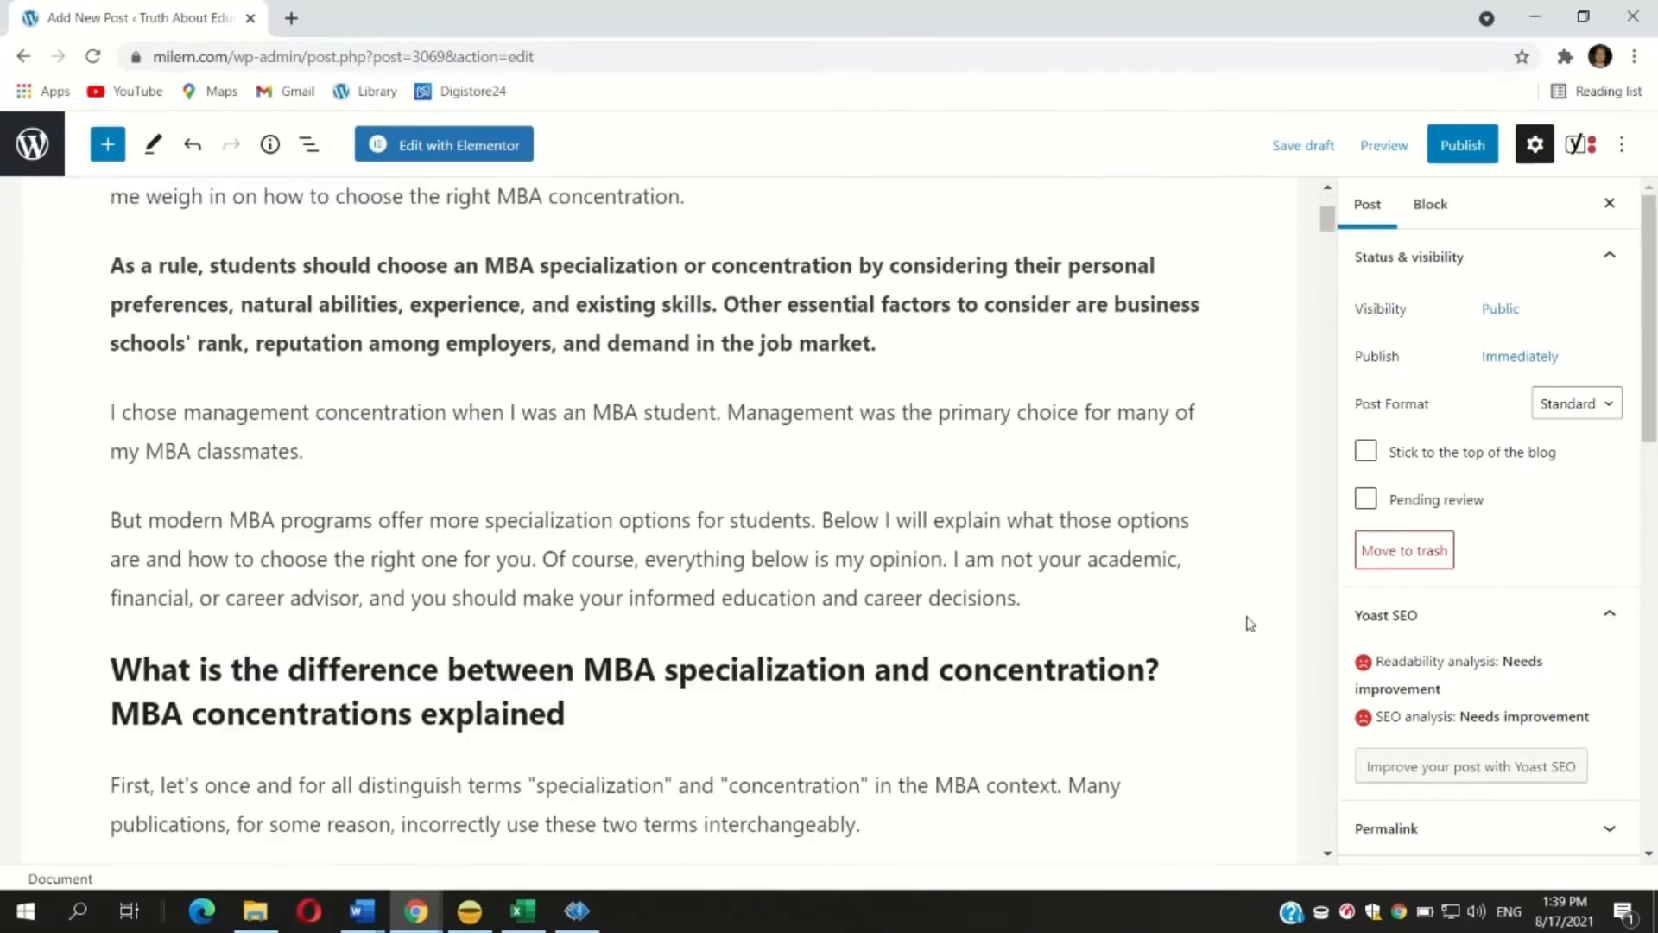
Step: Assign the post to the MBA category
{"action": "scroll", "coordinate": [1421, 574], "scroll_direction": "down", "scroll_amount": 5}
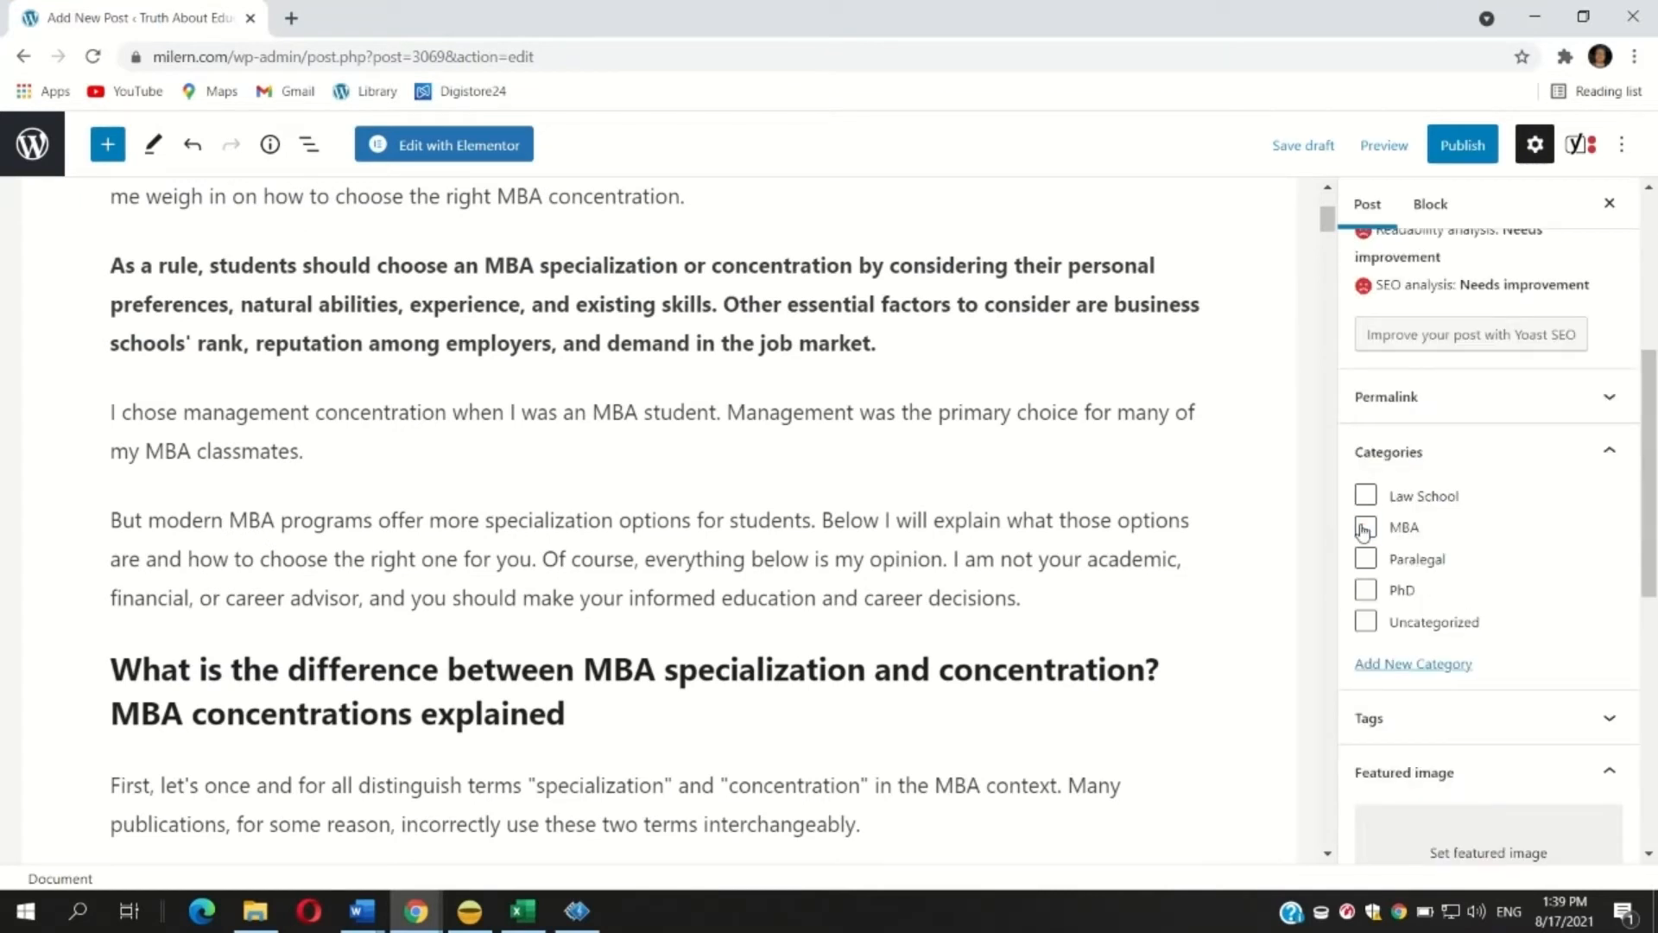
{"action": "left_click", "coordinate": [1364, 529]}
Step: Open the featured image library and select the photo of printed charts beside a laptop
{"action": "scroll", "coordinate": [1425, 604], "scroll_direction": "down", "scroll_amount": 3}
{"action": "left_click", "coordinate": [1462, 637]}
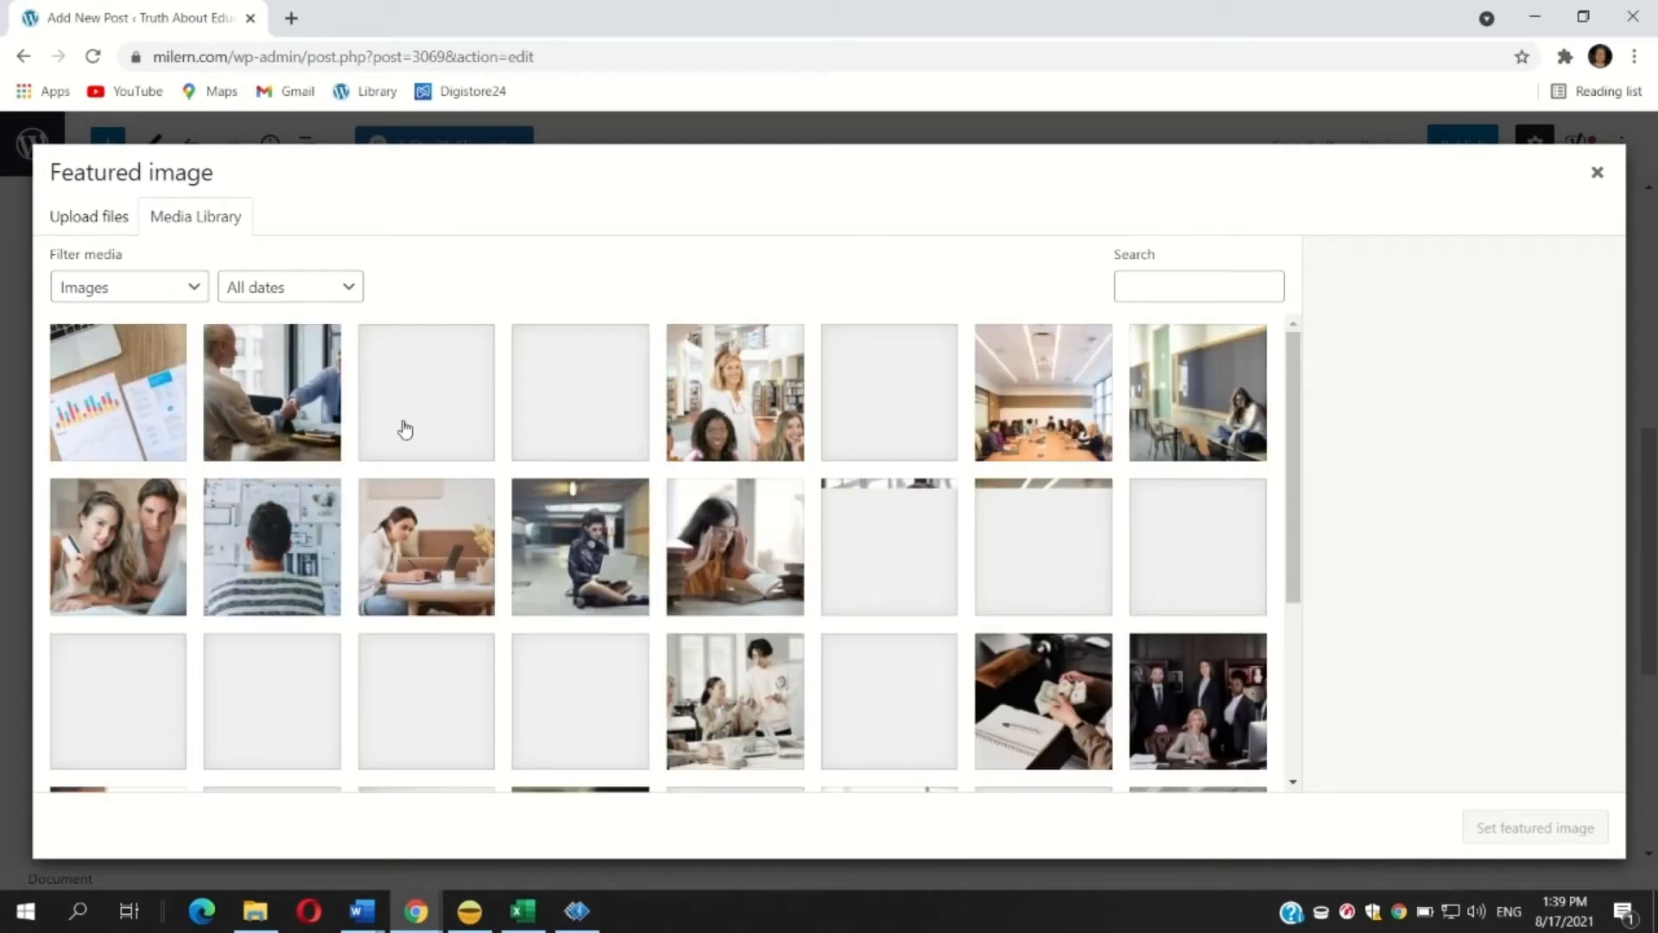
{"action": "left_click", "coordinate": [110, 409]}
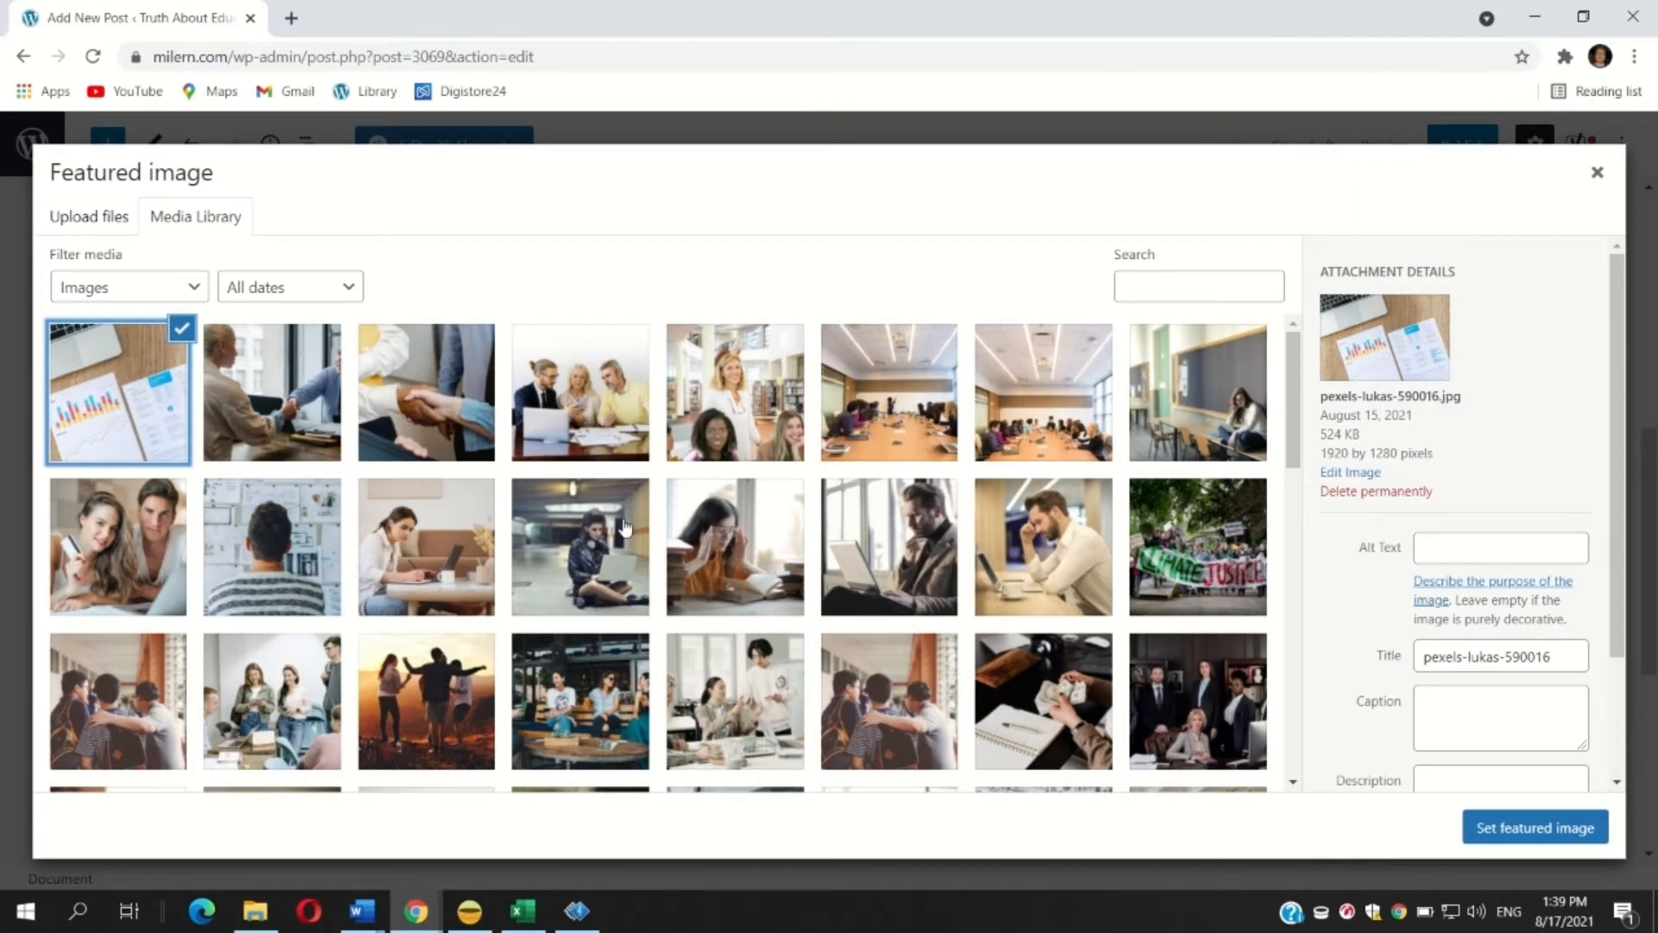
{"action": "left_click", "coordinate": [1022, 562]}
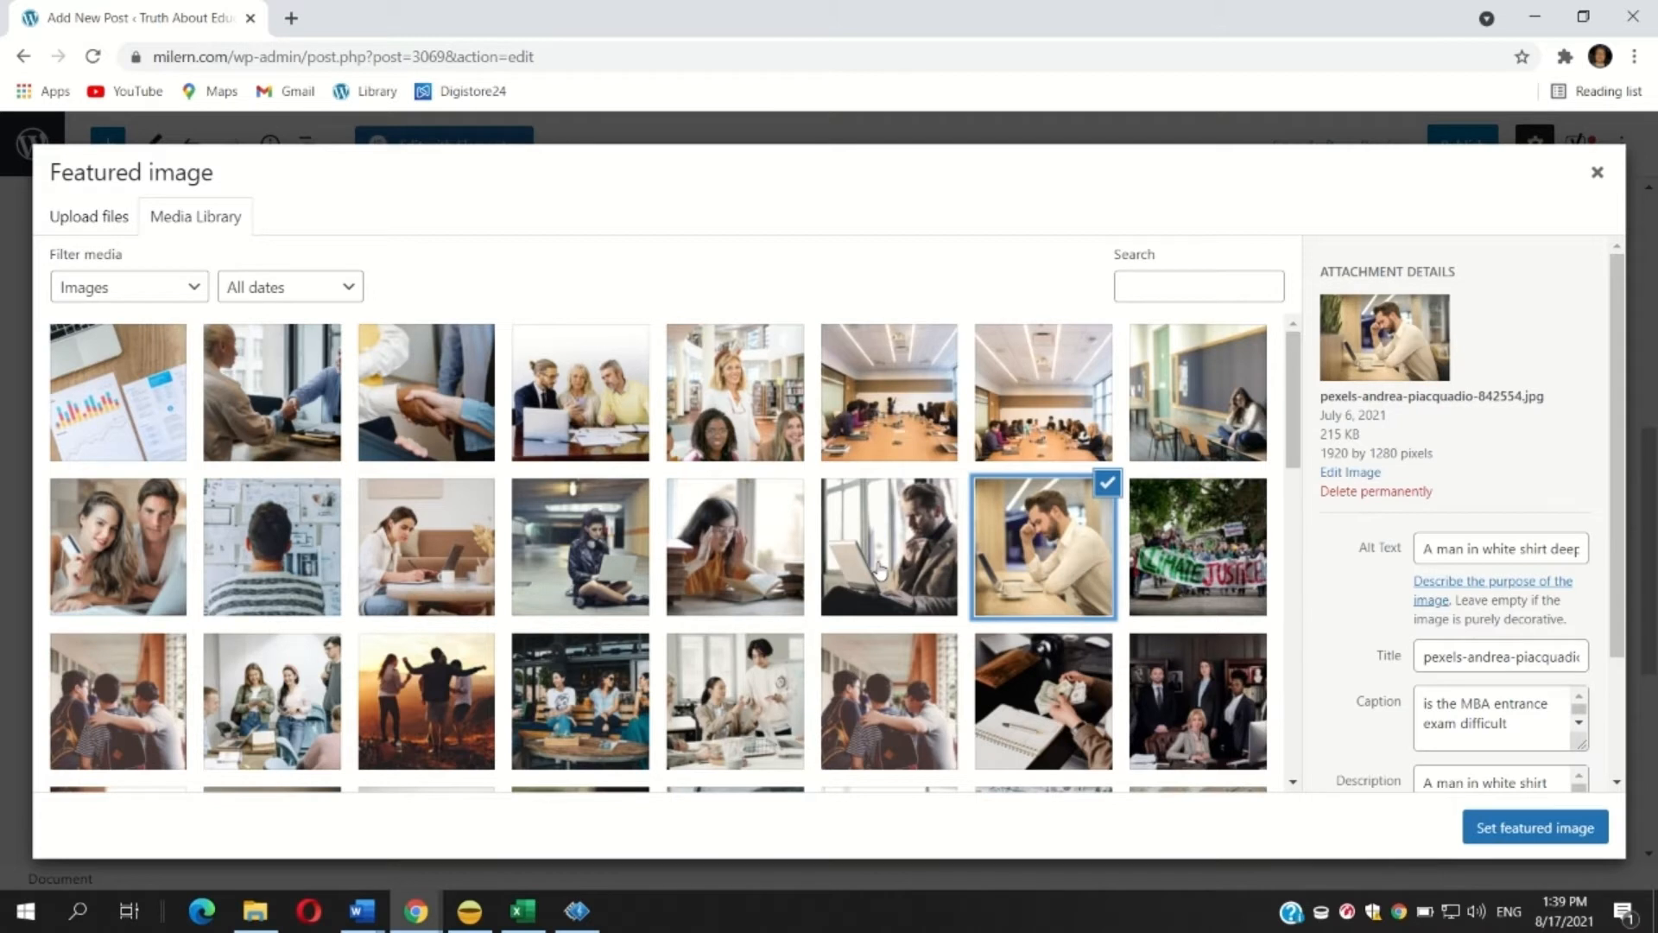
{"action": "left_click", "coordinate": [880, 570]}
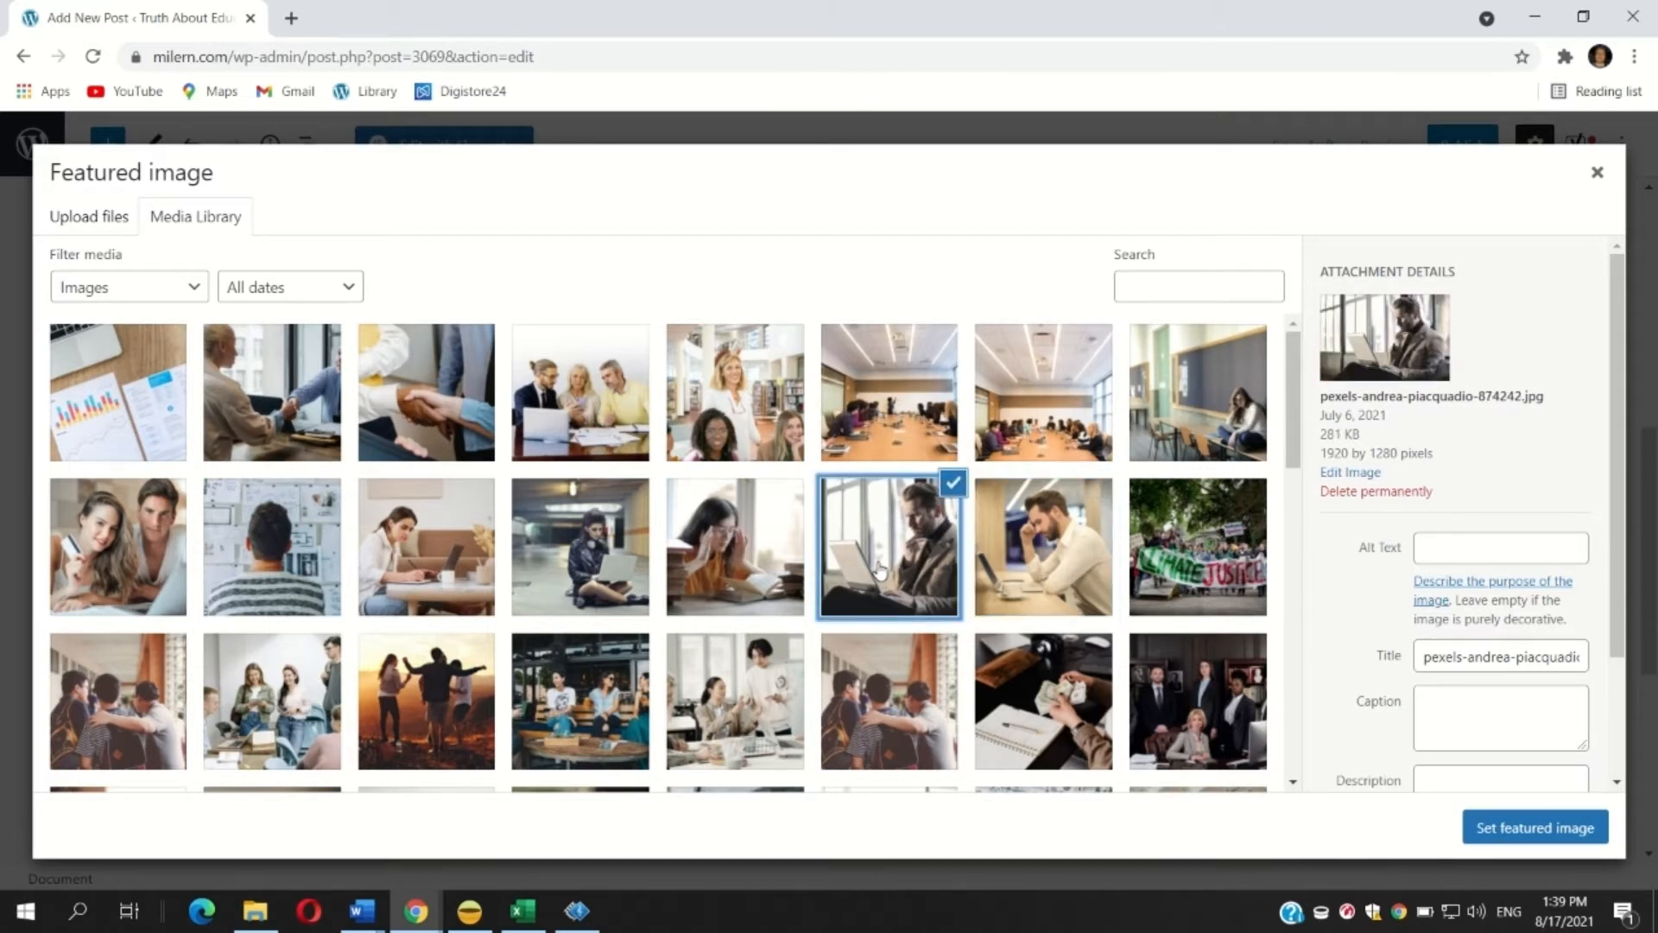
{"action": "left_click", "coordinate": [147, 400]}
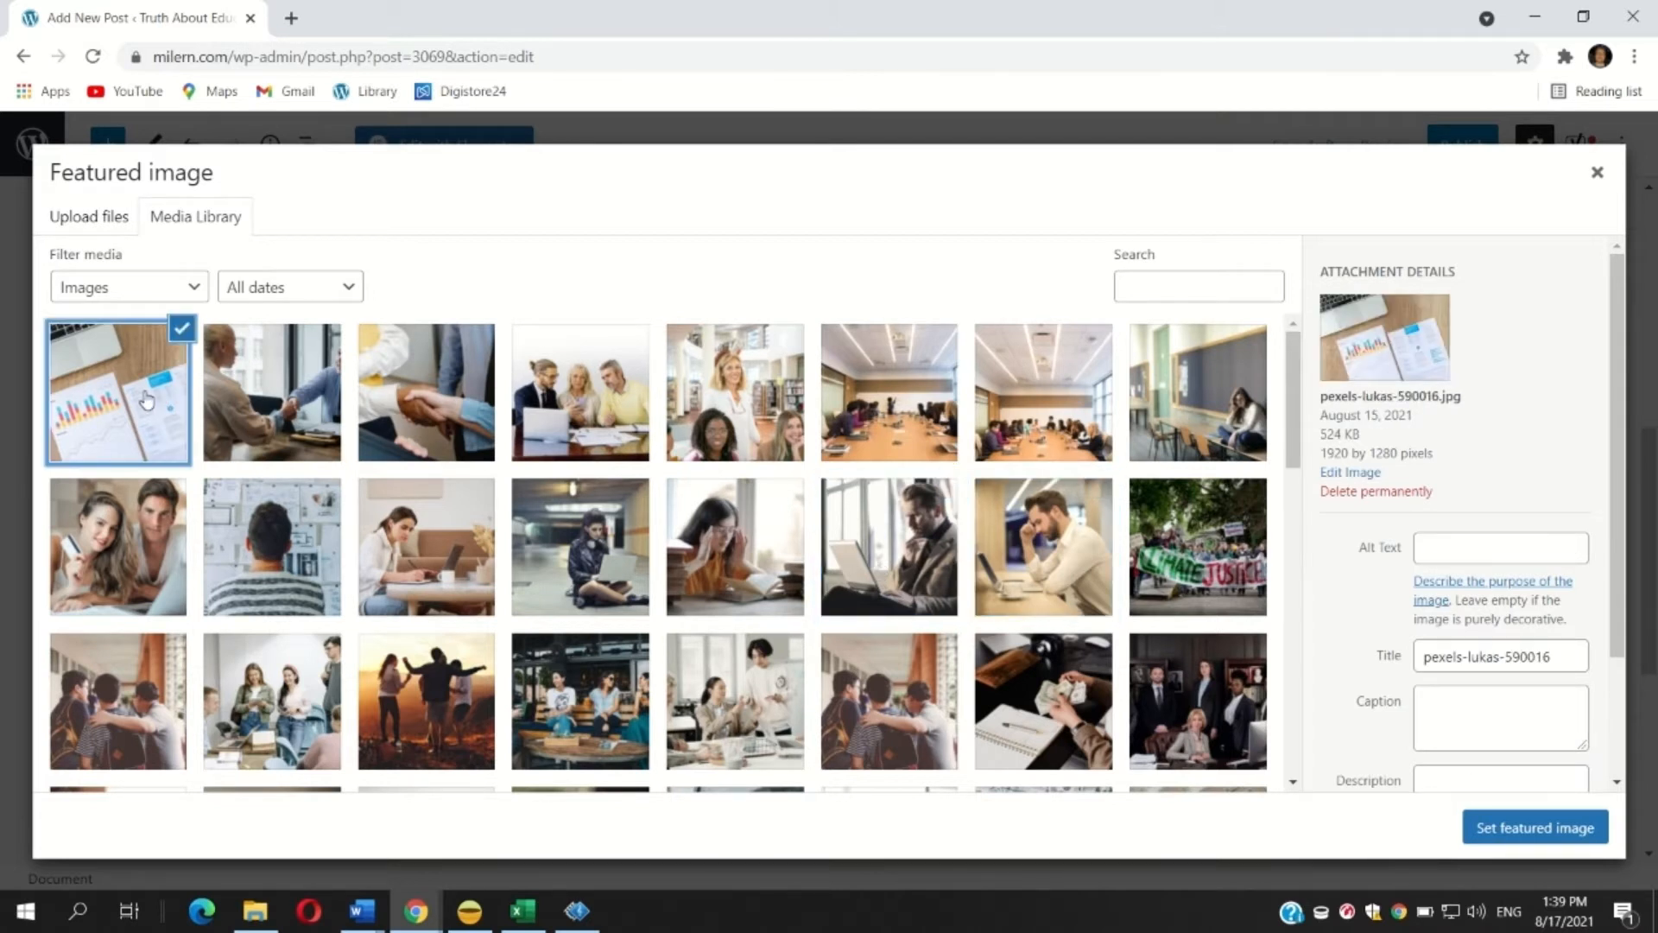
Step: Write the image's alt text as "Sheets with MBA charts and resume for applying for jobs by the desk by the laptop."
{"action": "left_click", "coordinate": [1463, 542]}
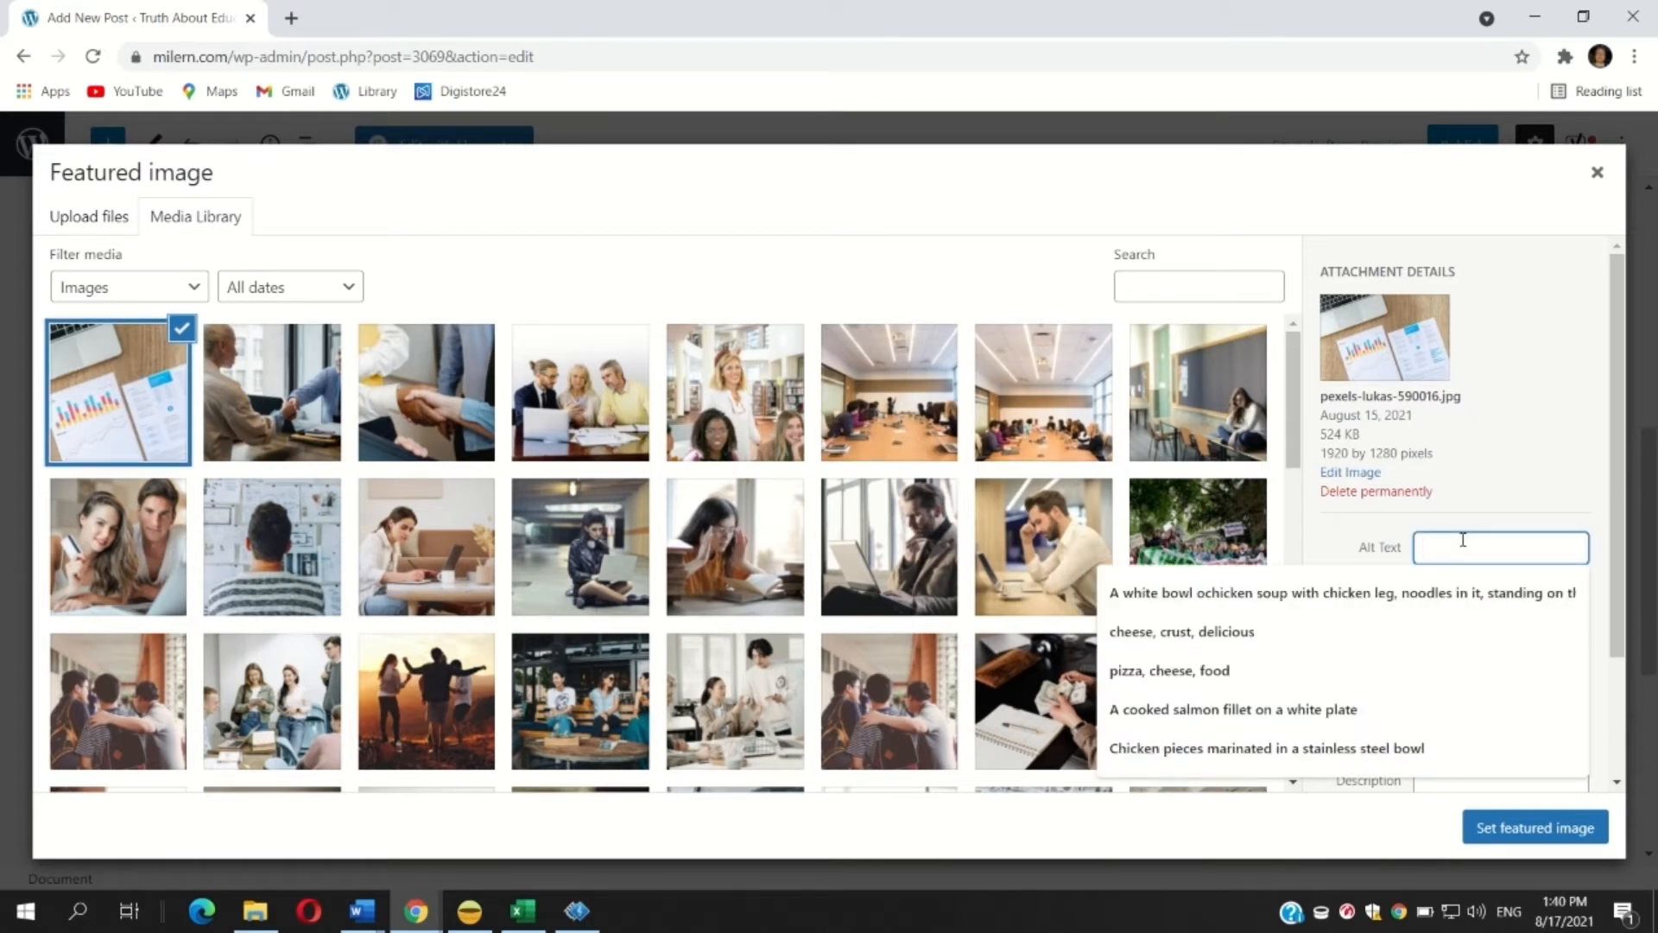
{"action": "type", "text": "A"}
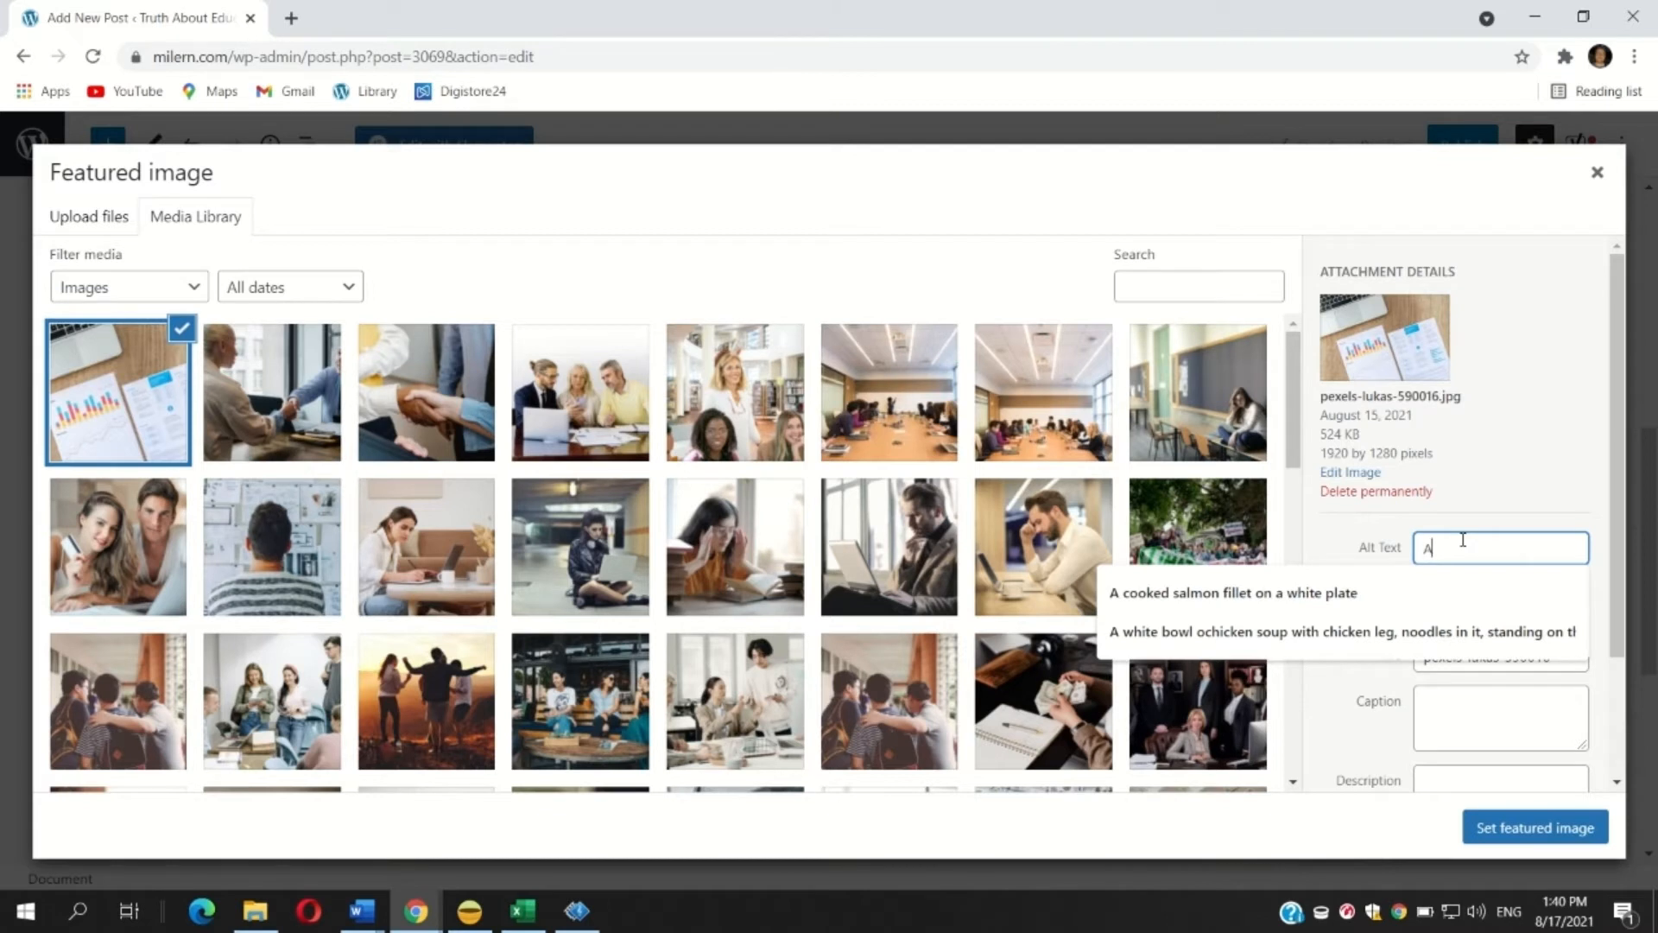
{"action": "key", "text": "BackSpace"}
{"action": "type", "text": "Sheets with"}
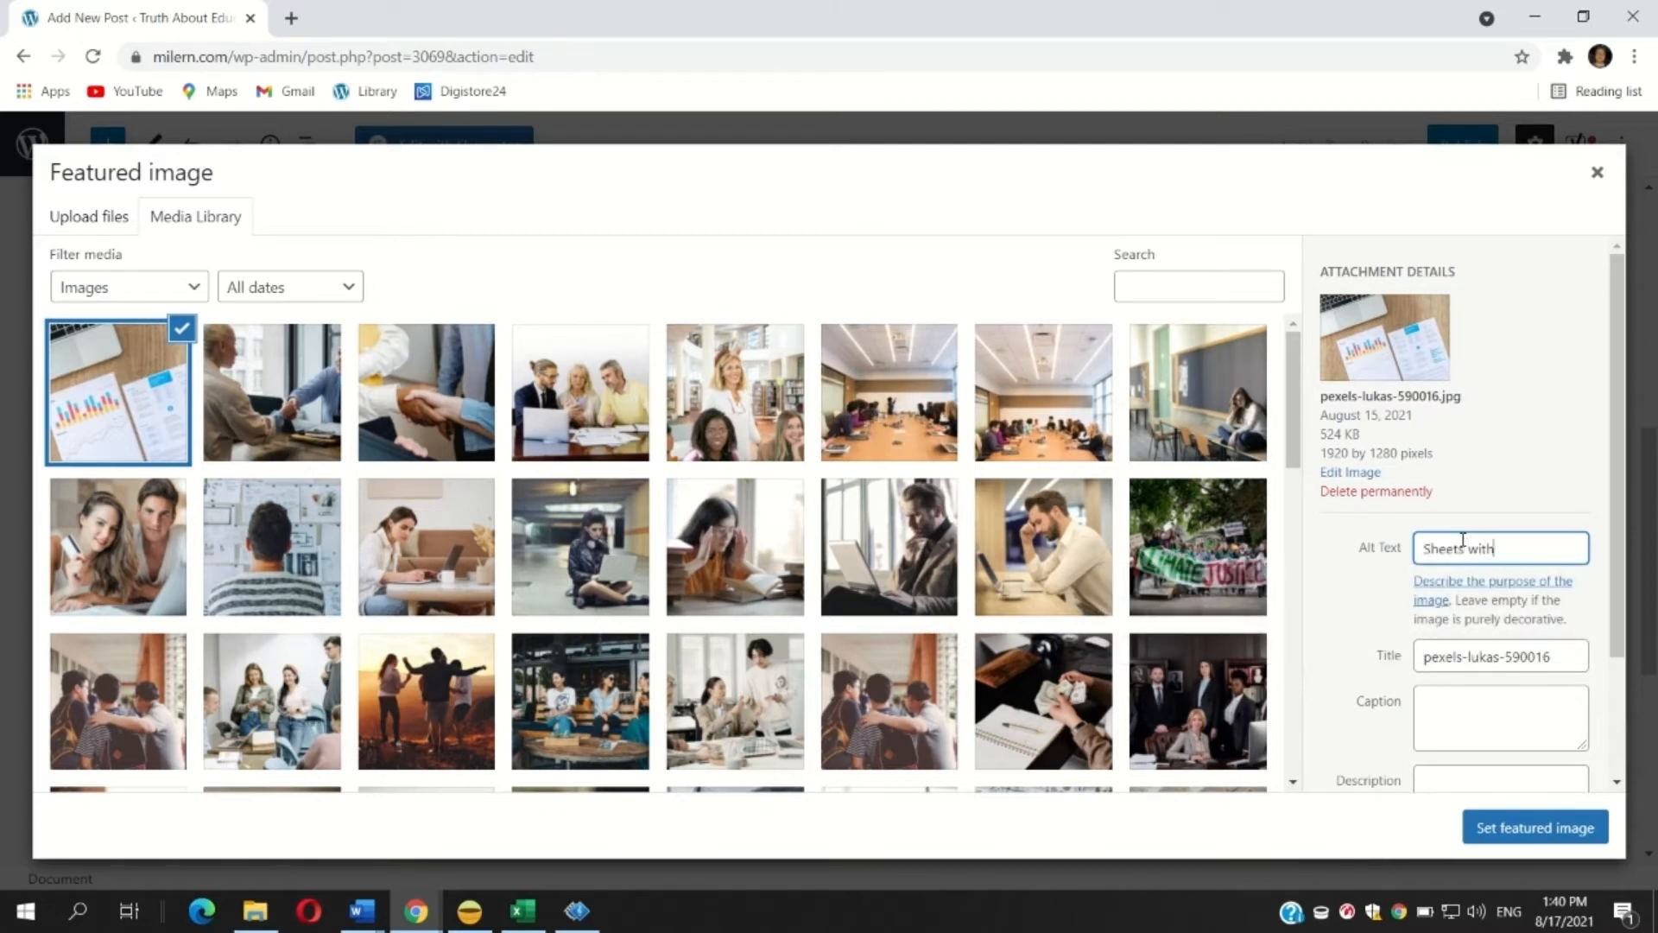
{"action": "type", "text": " MBA charts and resum"}
{"action": "key", "text": "BackSpace"}
{"action": "key", "text": "BackSpace"}
{"action": "key", "text": "BackSpace"}
{"action": "key", "text": "BackSpace"}
{"action": "key", "text": "BackSpace"}
{"action": "type", "text": "resume for job"}
{"action": "type", "text": "search after"}
{"action": "key", "text": "BackSpace"}
{"action": "type", "text": "the"}
{"action": "key", "text": "BackSpace"}
{"action": "key", "text": "BackSpace"}
{"action": "key", "text": "BackSpace"}
{"action": "key", "text": "BackSpace"}
{"action": "key", "text": "BackSpace"}
{"action": "key", "text": "BackSpace"}
{"action": "key", "text": "BackSpace"}
{"action": "key", "text": "BackSpace"}
{"action": "key", "text": "BackSpace"}
{"action": "key", "text": "BackSpace"}
{"action": "key", "text": "BackSpace"}
{"action": "key", "text": "BackSpace"}
{"action": "key", "text": "BackSpace"}
{"action": "key", "text": "BackSpace"}
{"action": "key", "text": "BackSpace"}
{"action": "key", "text": "BackSpace"}
{"action": "key", "text": "BackSpace"}
{"action": "key", "text": "BackSpace"}
{"action": "key", "text": "BackSpace"}
{"action": "key", "text": "BackSpace"}
{"action": "type", "text": "applying"}
{"action": "type", "text": "for jobs by the"}
{"action": "key", "text": "BackSpace"}
{"action": "key", "text": "BackSpace"}
{"action": "type", "text": "by the laptop on"}
{"action": "key", "text": "BackSpace"}
{"action": "key", "text": "BackSpace"}
{"action": "key", "text": "BackSpace"}
{"action": "key", "text": "BackSpace"}
{"action": "key", "text": "BackSpace"}
{"action": "key", "text": "BackSpace"}
{"action": "key", "text": "BackSpace"}
{"action": "key", "text": "BackSpace"}
{"action": "key", "text": "BackSpace"}
{"action": "key", "text": "BackSpace"}
{"action": "type", "text": "desk by the laptop."}
Step: Extend the alt text with wording about "MBA concentration or specialization" before "for applying for jobs"
{"action": "key", "text": "shift+Left"}
{"action": "key", "text": "shift+Left"}
{"action": "key", "text": "shift+Left"}
{"action": "key", "text": "shift+Left"}
{"action": "key", "text": "shift+Left"}
{"action": "key", "text": "shift+Left"}
{"action": "key", "text": "shift+Left"}
{"action": "key", "text": "shift+Left"}
{"action": "key", "text": "shift+Left"}
{"action": "key", "text": "shift+Left"}
{"action": "key", "text": "shift+Left"}
{"action": "key", "text": "shift+Left"}
{"action": "key", "text": "shift+Left"}
{"action": "key", "text": "shift+Left"}
{"action": "key", "text": "shift+Left"}
{"action": "key", "text": "shift+Left"}
{"action": "key", "text": "shift+Left"}
{"action": "key", "text": "shift+Left"}
{"action": "key", "text": "shift+Left"}
{"action": "key", "text": "shift+Left"}
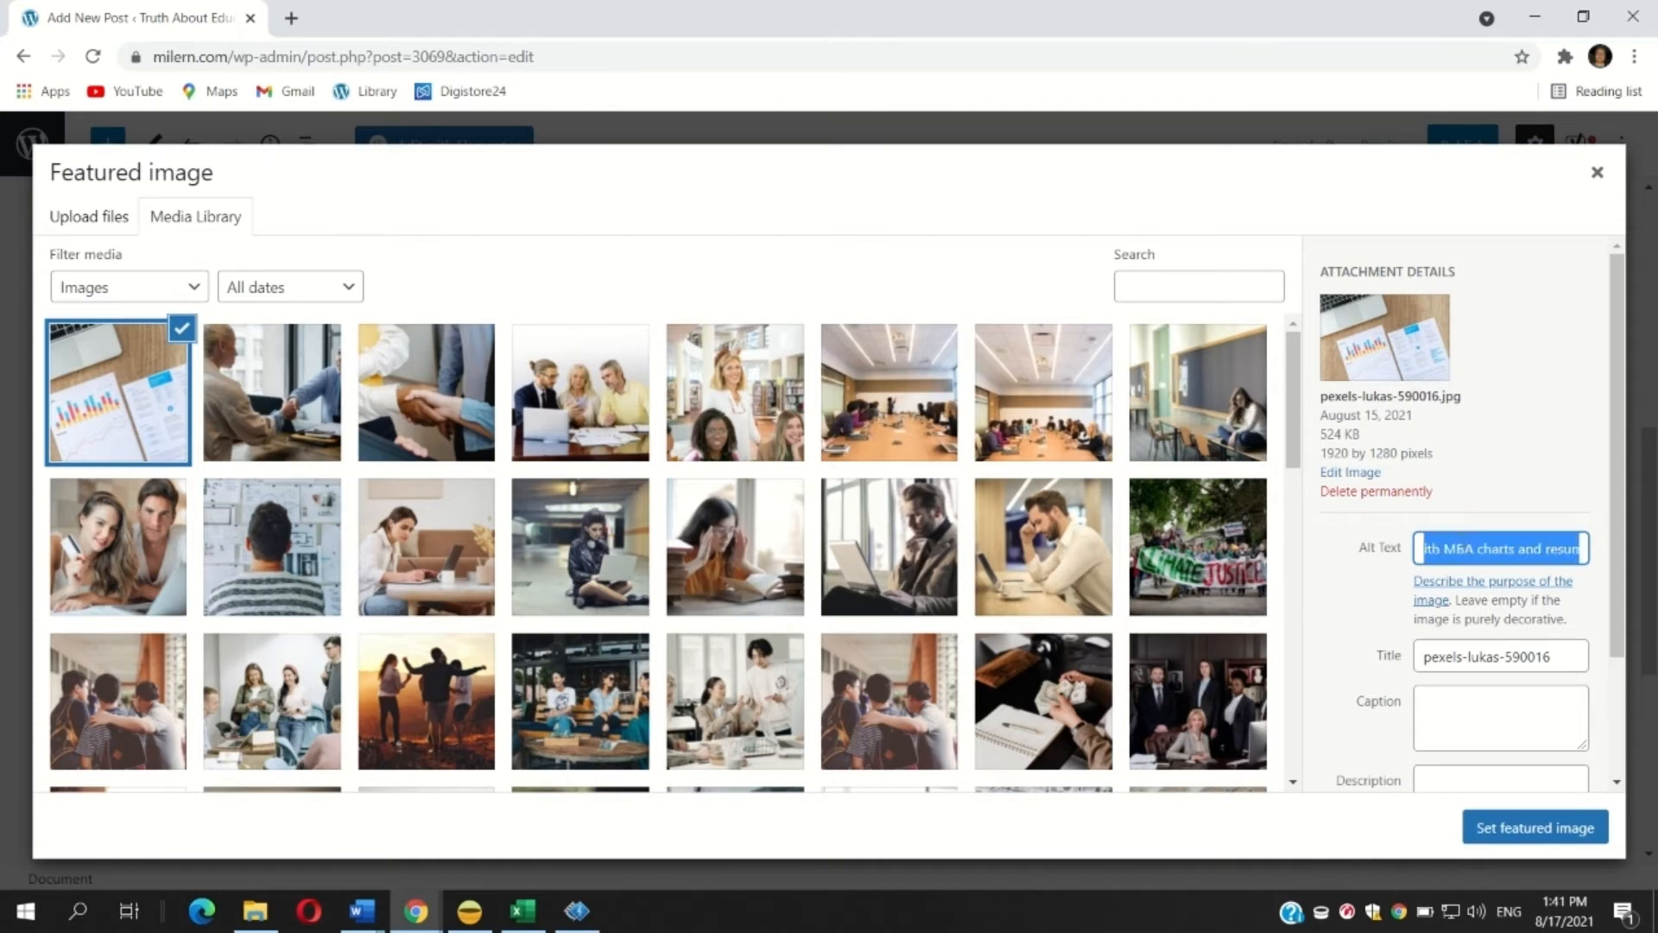
{"action": "key", "text": "shift+Left"}
{"action": "key", "text": "shift+Left"}
{"action": "key", "text": "shift+Left"}
{"action": "key", "text": "shift+Left"}
{"action": "key", "text": "shift+Left"}
{"action": "key", "text": "shift+Left"}
{"action": "key", "text": "shift+Left"}
{"action": "key", "text": "shift+Left"}
{"action": "left_click", "coordinate": [1540, 550]}
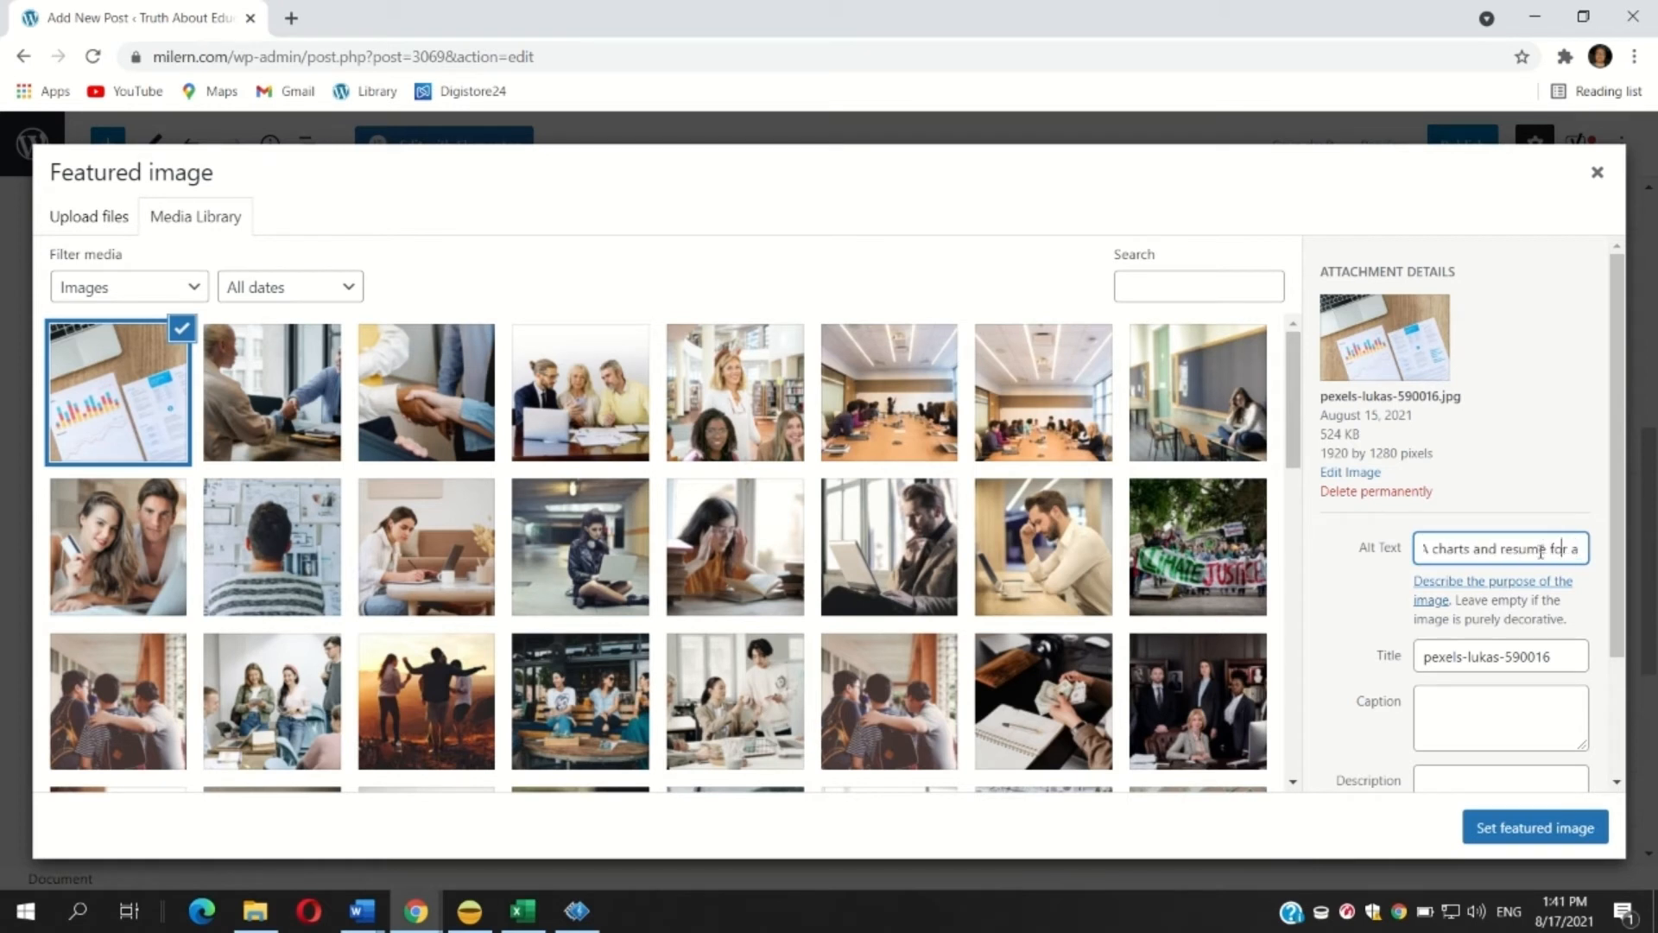
{"action": "type", "text": "ing MBA concentration or specialization for applying for jobs by the desk by the laptop."}
Step: Copy the image's full alt text into its Description
{"action": "key", "text": "shift+Left"}
{"action": "key", "text": "shift+Left"}
{"action": "key", "text": "shift+Left"}
{"action": "key", "text": "shift+Left"}
{"action": "key", "text": "shift+Left"}
{"action": "key", "text": "shift+Left"}
{"action": "key", "text": "shift+Left"}
{"action": "key", "text": "shift+Left"}
{"action": "key", "text": "shift+Left"}
{"action": "key", "text": "shift+Left"}
{"action": "key", "text": "shift+Left"}
{"action": "key", "text": "shift+Left"}
{"action": "key", "text": "shift+Left"}
{"action": "key", "text": "shift+Left"}
{"action": "key", "text": "shift+Left"}
{"action": "key", "text": "shift+Left"}
{"action": "key", "text": "shift+Left"}
{"action": "key", "text": "shift+Left"}
{"action": "key", "text": "shift+Left"}
{"action": "key", "text": "shift+Left"}
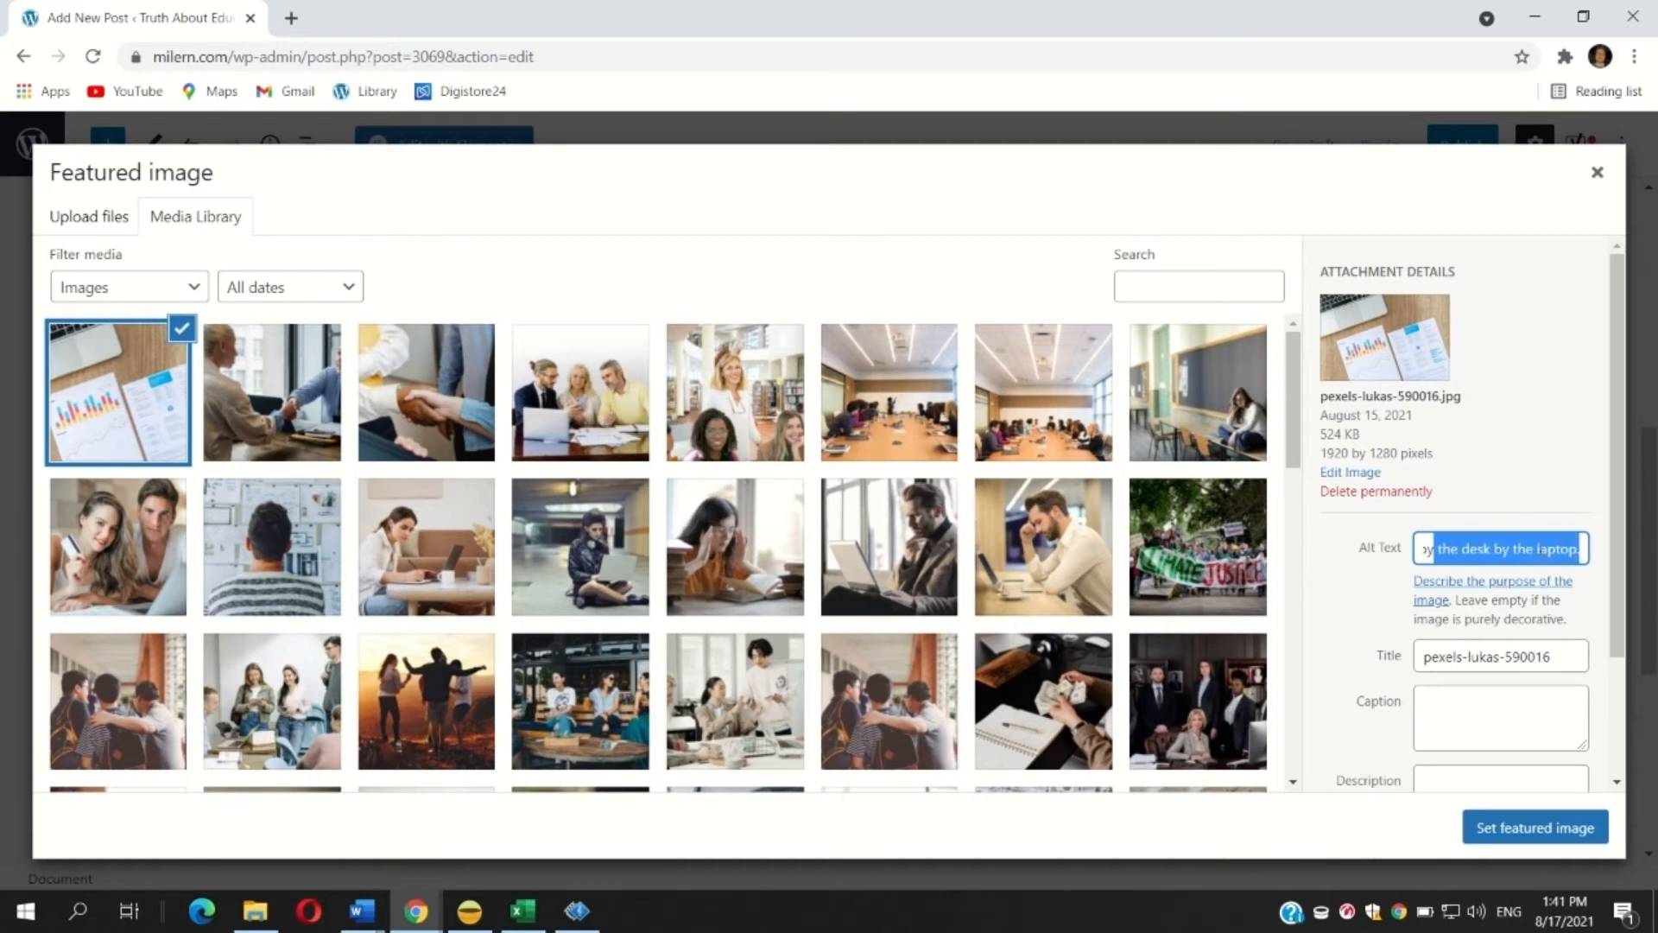
{"action": "key", "text": "shift+Left"}
{"action": "key", "text": "shift+Left"}
{"action": "key", "text": "shift+Left"}
{"action": "key", "text": "shift+Left"}
{"action": "key", "text": "shift+Left"}
{"action": "key", "text": "shift+Left"}
{"action": "key", "text": "shift+Left"}
{"action": "key", "text": "shift+Left"}
{"action": "key", "text": "shift+Left"}
{"action": "key", "text": "shift+Left"}
{"action": "key", "text": "shift+Left"}
{"action": "key", "text": "shift+Left"}
{"action": "key", "text": "shift+Left"}
{"action": "key", "text": "shift+Left"}
{"action": "key", "text": "shift+Left"}
{"action": "key", "text": "shift+Left"}
{"action": "key", "text": "shift+Left"}
{"action": "key", "text": "shift+Left"}
{"action": "key", "text": "shift+Left"}
{"action": "key", "text": "shift+Left"}
{"action": "key", "text": "shift+Left"}
{"action": "key", "text": "shift+Left"}
{"action": "key", "text": "shift+Left"}
{"action": "key", "text": "shift+Left"}
{"action": "key", "text": "shift+Left"}
{"action": "key", "text": "shift+Left"}
{"action": "key", "text": "shift+Left"}
{"action": "key", "text": "shift+Left"}
{"action": "key", "text": "shift+Left"}
{"action": "key", "text": "shift+Left"}
{"action": "key", "text": "shift+Left"}
{"action": "key", "text": "shift+Left"}
{"action": "key", "text": "shift+Left"}
{"action": "key", "text": "shift+Left"}
{"action": "key", "text": "shift+Left"}
{"action": "key", "text": "shift+Left"}
{"action": "key", "text": "shift+Left"}
{"action": "key", "text": "shift+Left"}
{"action": "key", "text": "shift+Left"}
{"action": "key", "text": "shift+Left"}
{"action": "scroll", "coordinate": [1538, 621], "scroll_direction": "down", "scroll_amount": 2}
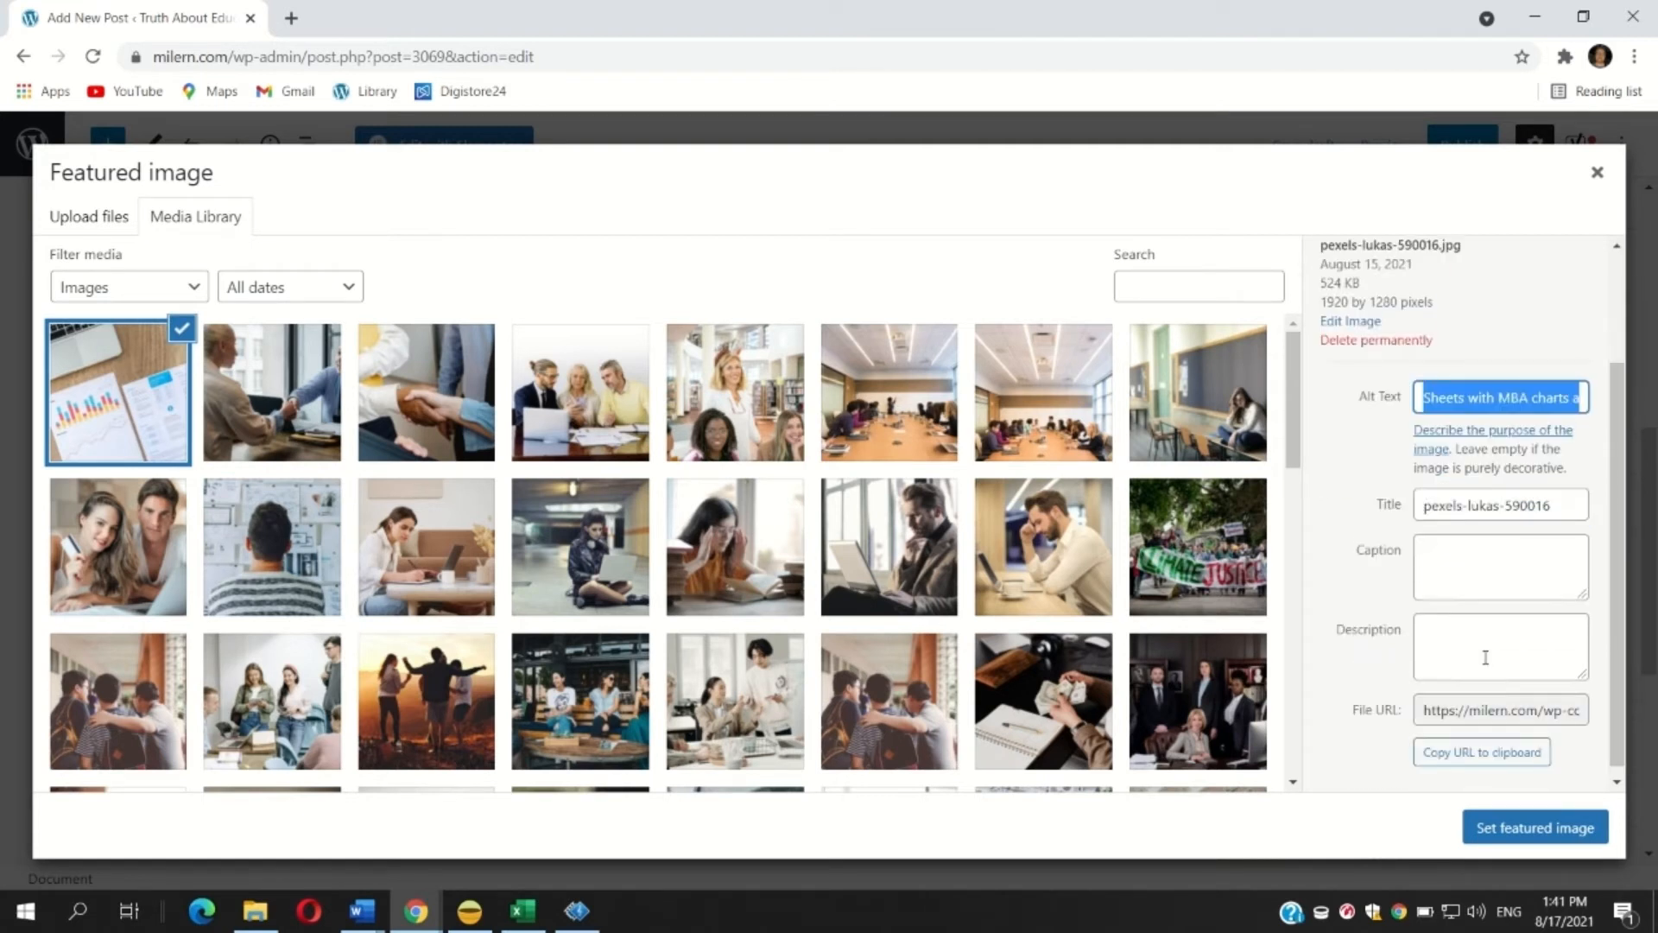
{"action": "left_click", "coordinate": [1479, 646]}
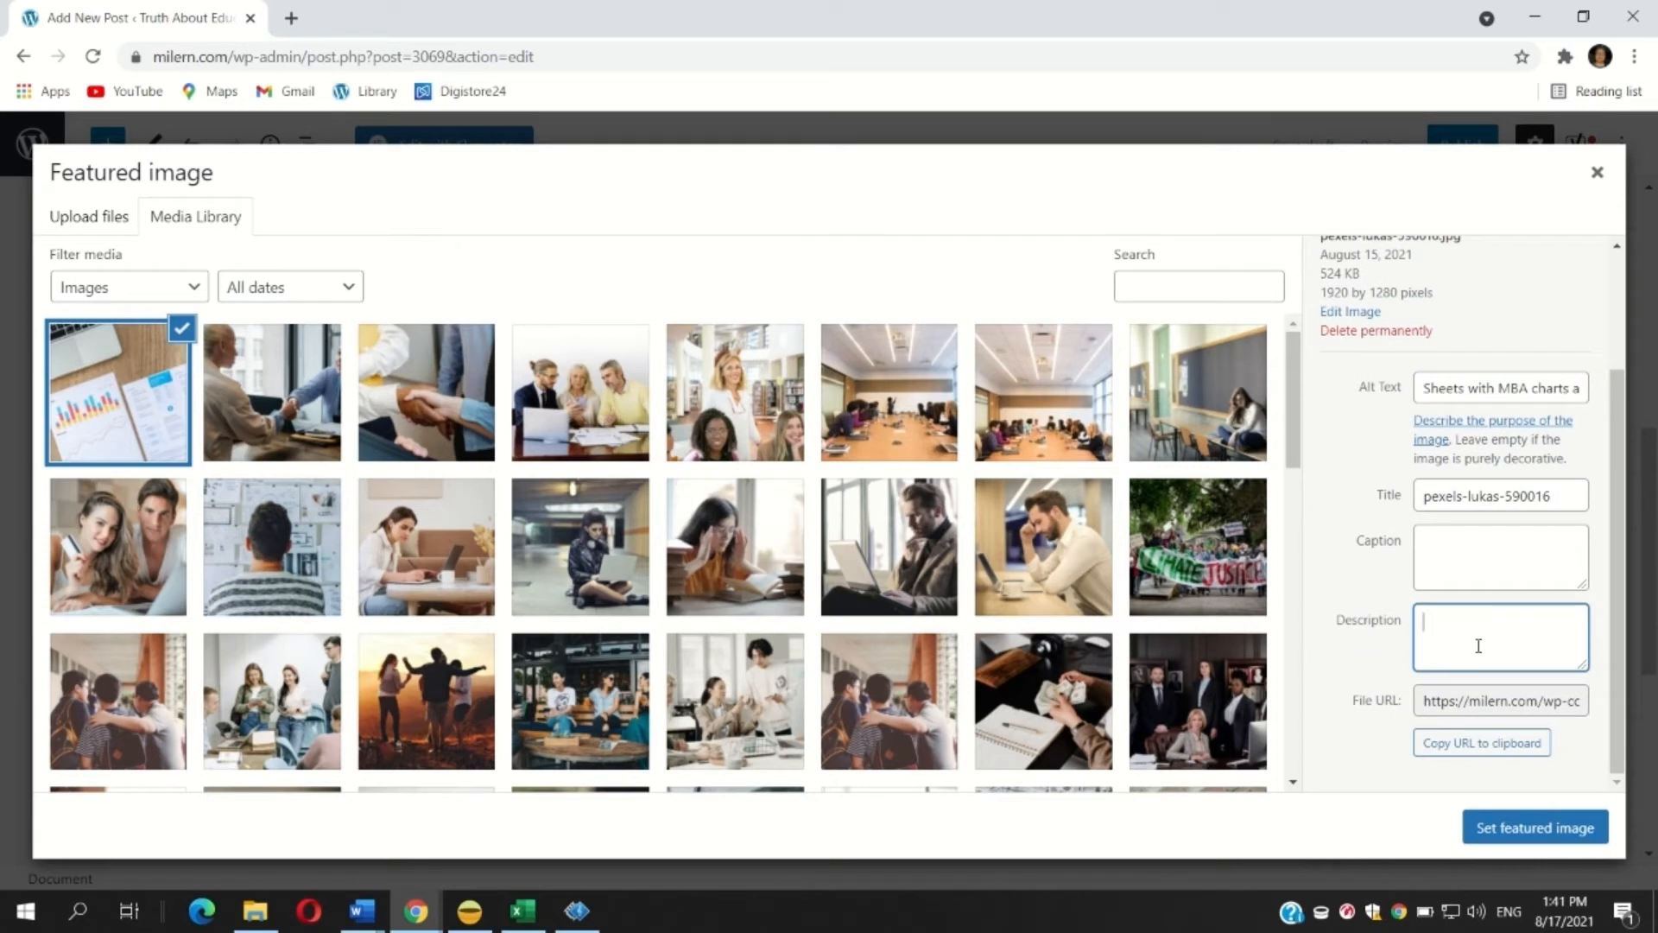
{"action": "key", "text": "ctrl+v"}
Step: Copy the phrase "how to choose mba specialization" from the Word document how to choose mba specialization.docx into the image's Caption
{"action": "left_click", "coordinate": [1565, 489]}
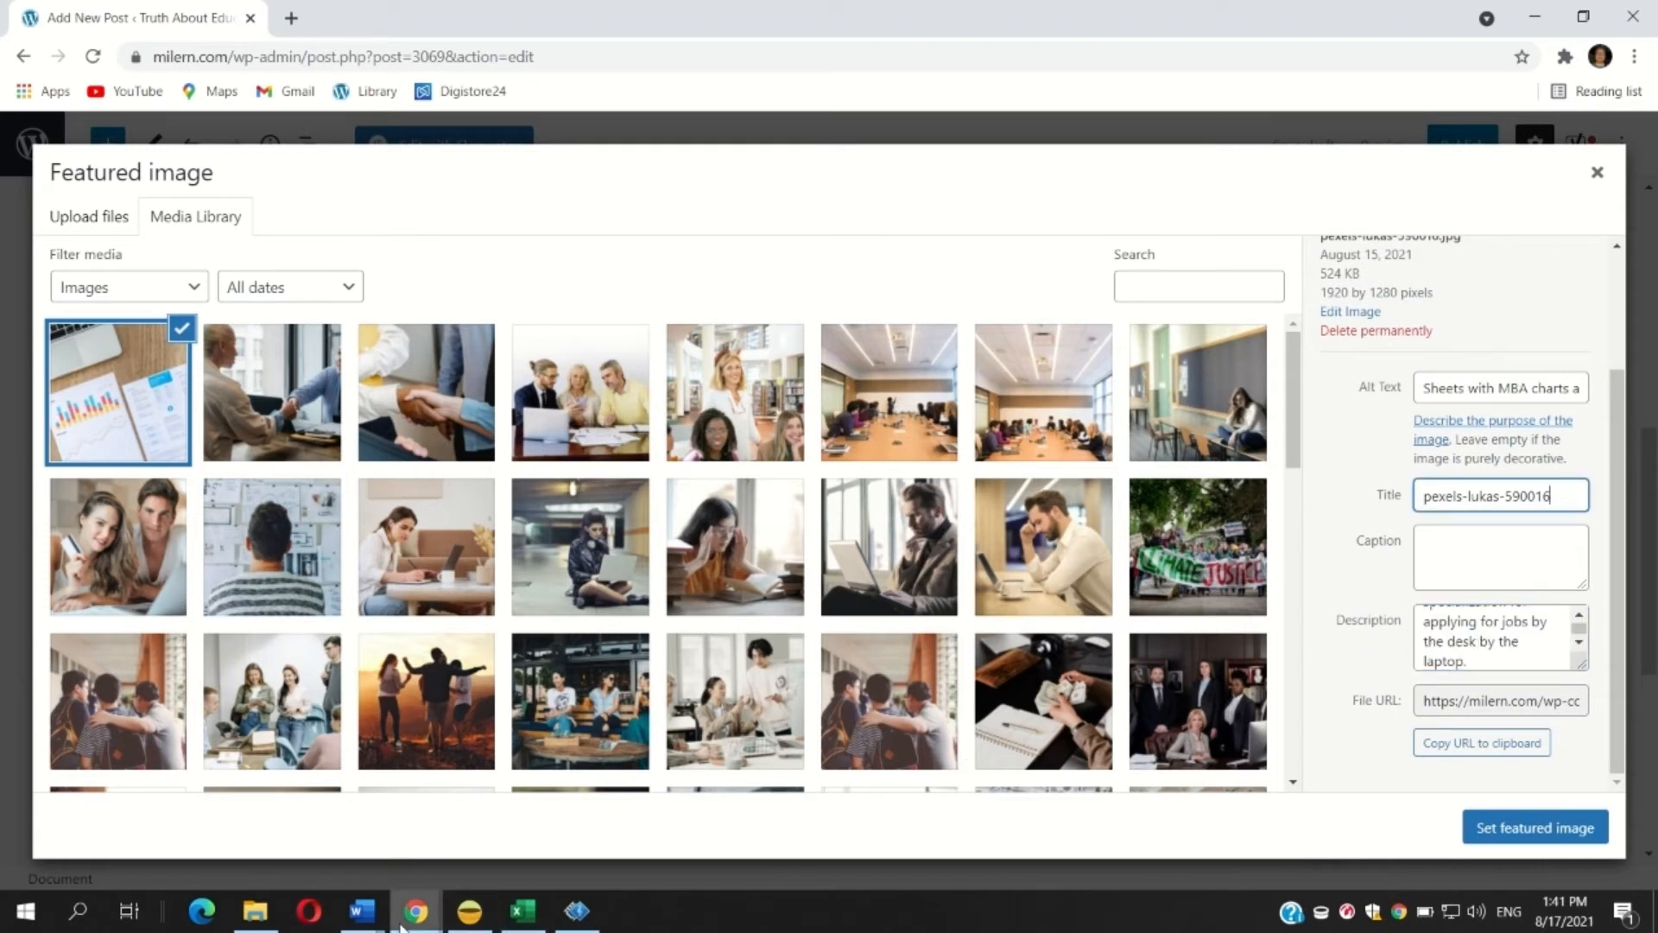
{"action": "left_click", "coordinate": [362, 911]}
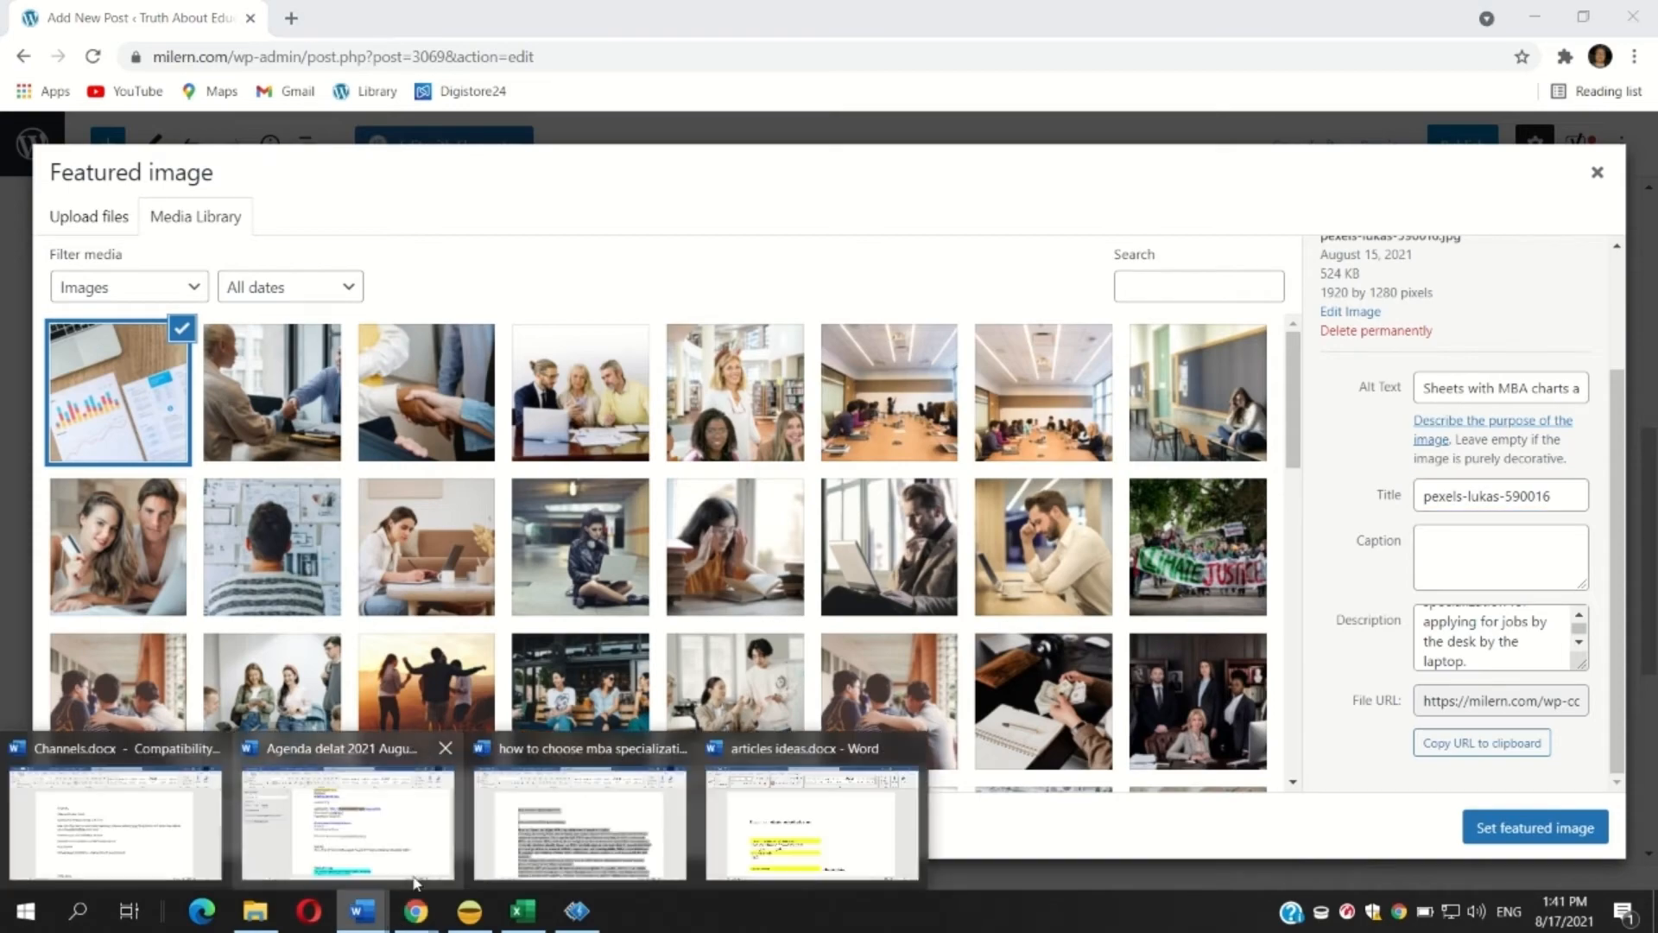
{"action": "left_click", "coordinate": [535, 822]}
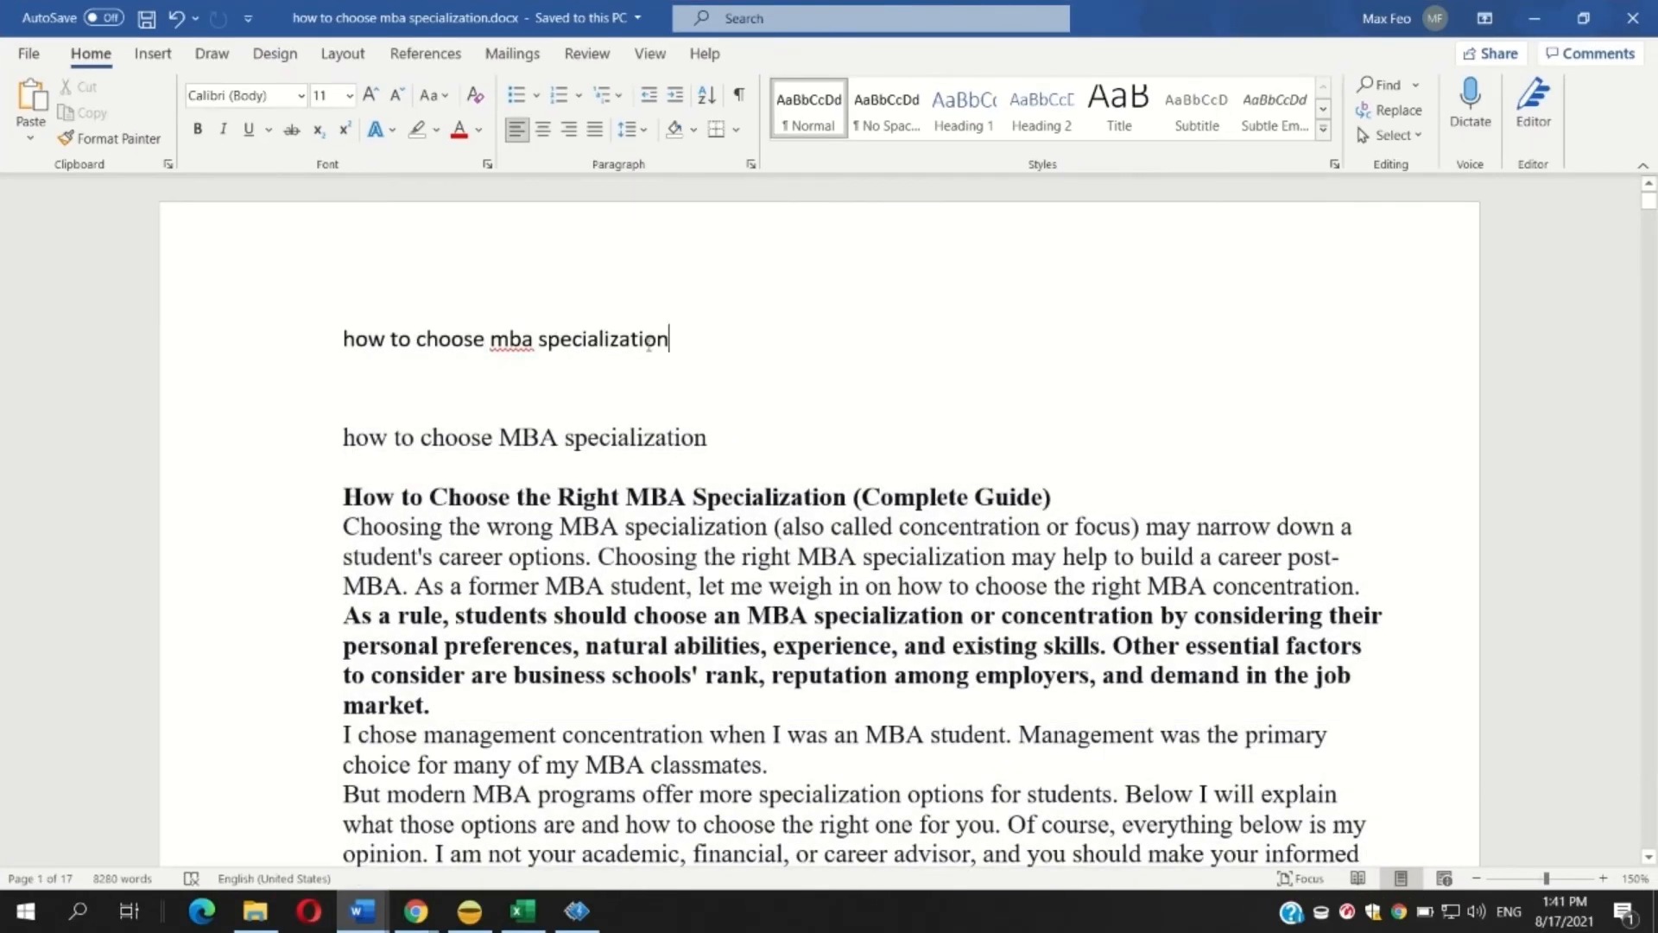
{"action": "left_click_drag", "start_coordinate": [673, 342], "coordinate": [345, 351]}
{"action": "right_click", "coordinate": [373, 347]}
{"action": "left_click", "coordinate": [507, 396]}
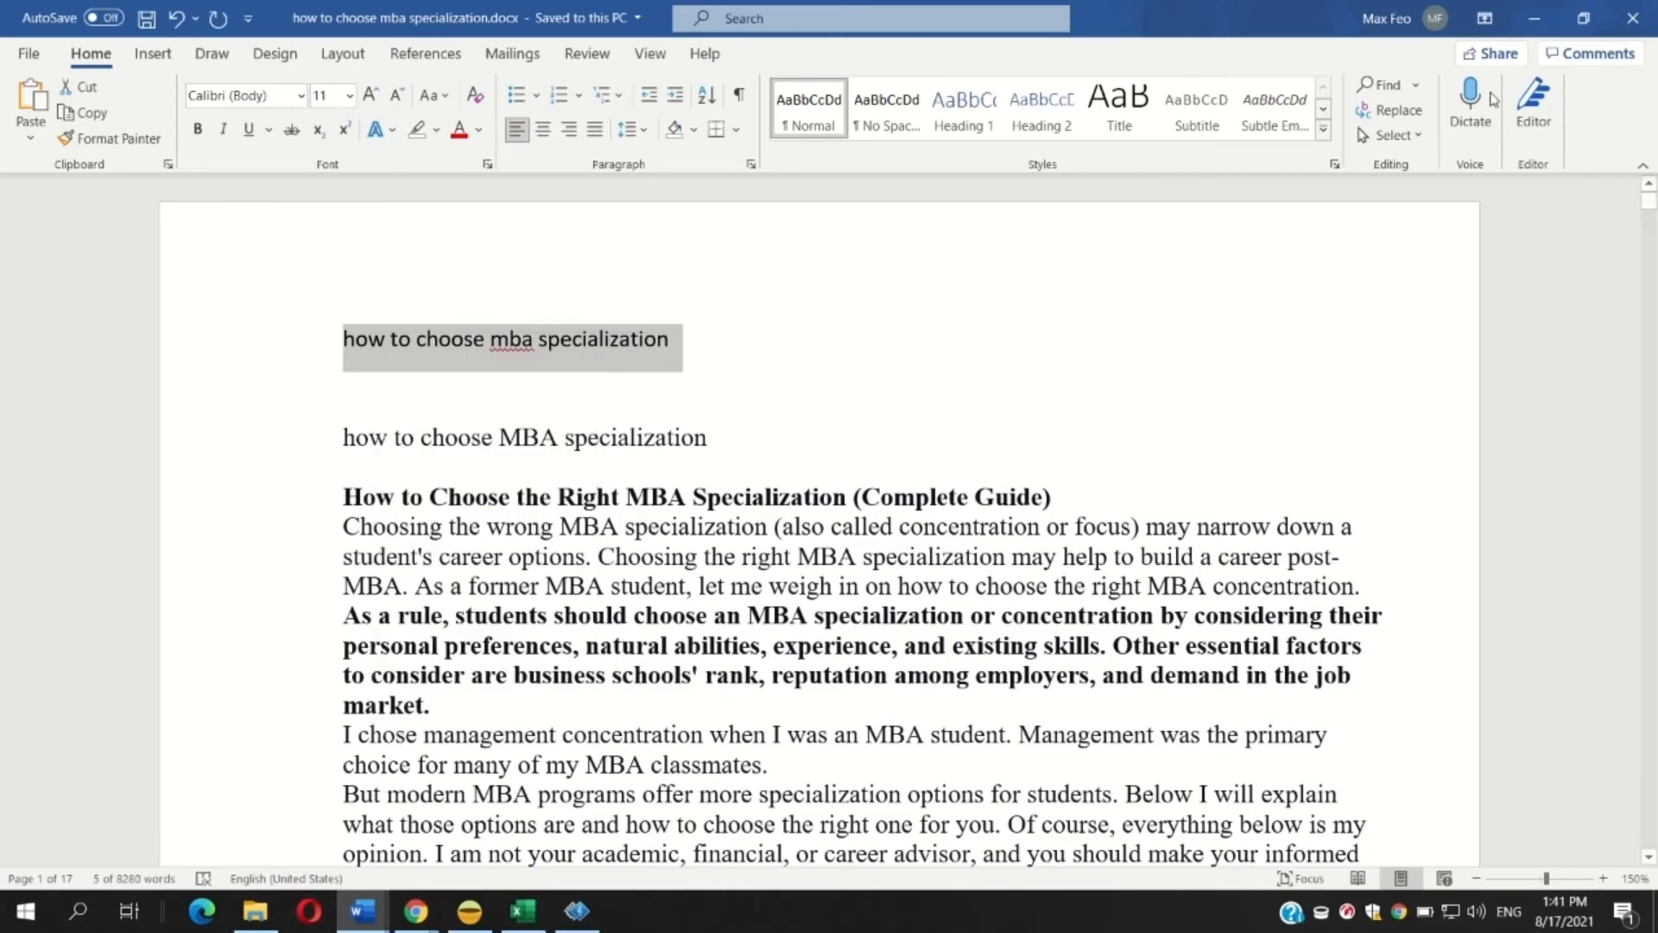
{"action": "left_click", "coordinate": [1534, 17]}
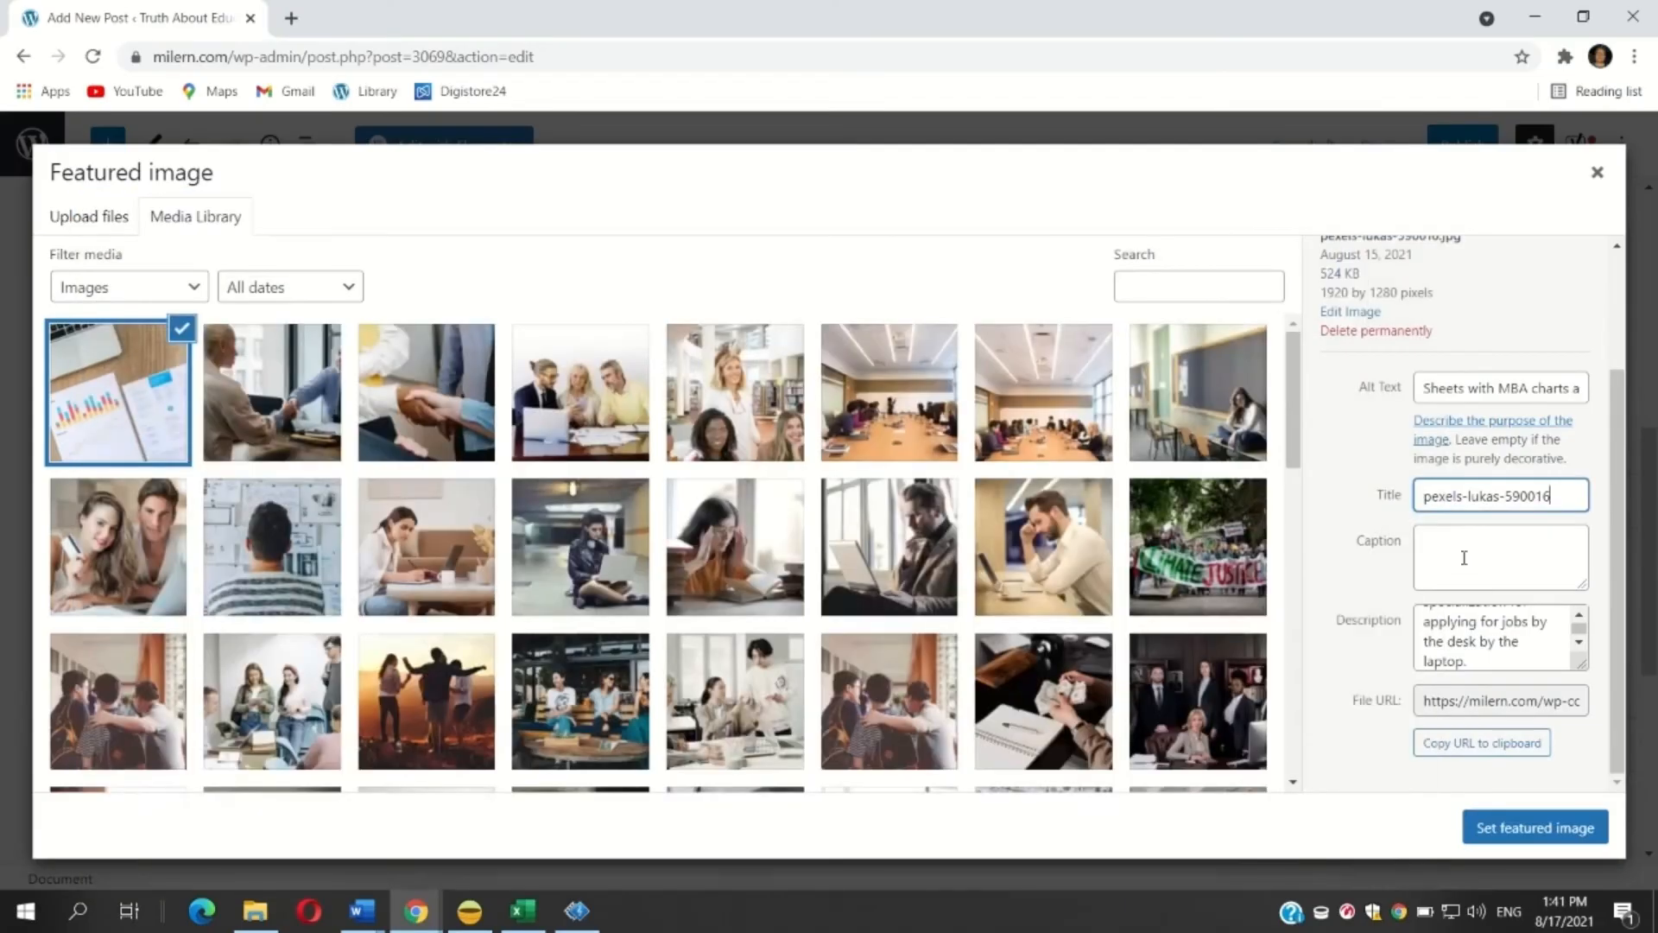
{"action": "left_click", "coordinate": [1464, 558]}
{"action": "key", "text": "ctrl+v"}
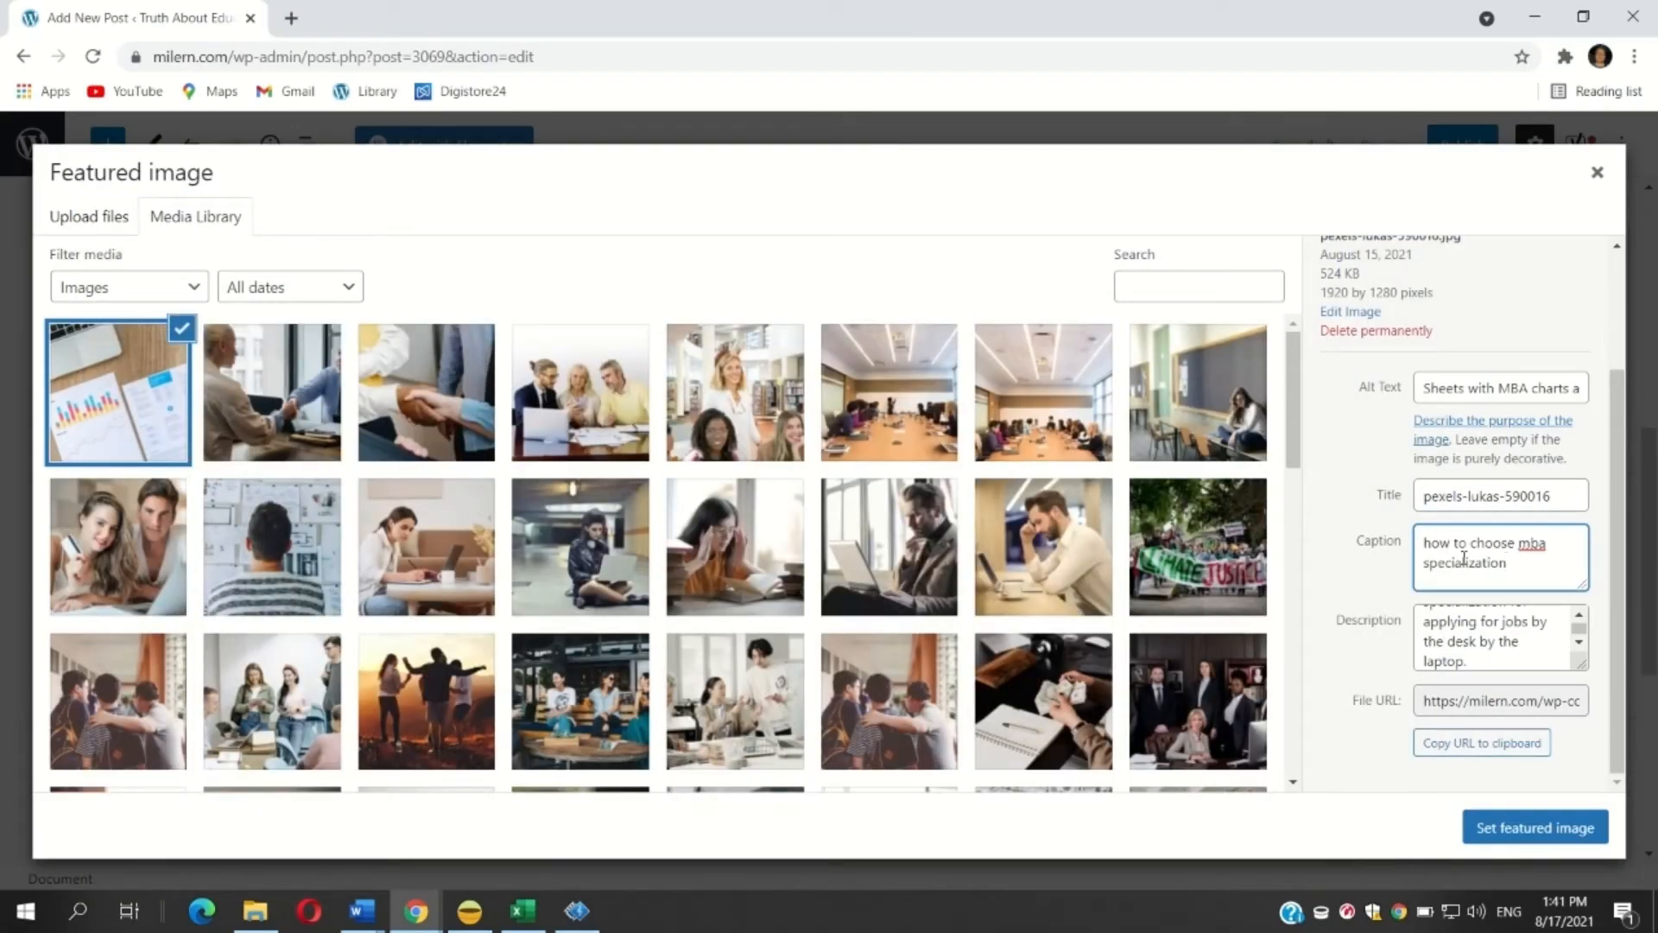
Step: Replace the image's title with "how to choose mba specialization" and set the image as the post's featured image
{"action": "left_click", "coordinate": [1566, 495]}
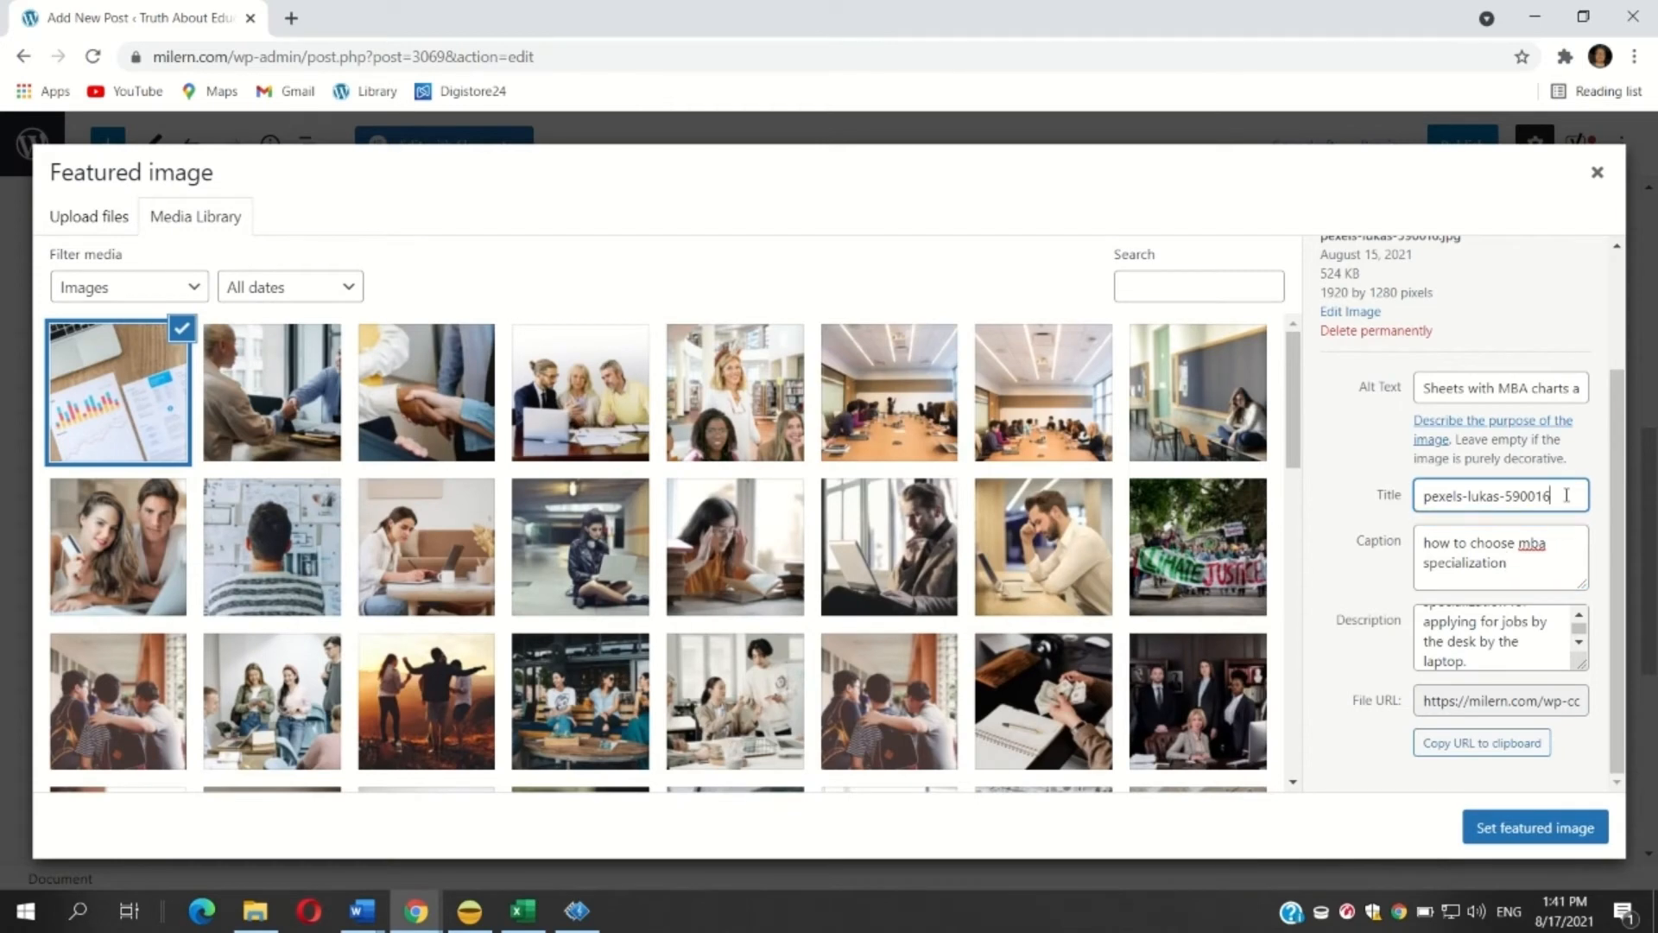
{"action": "key", "text": "ctrl+a"}
{"action": "key", "text": "ctrl+v"}
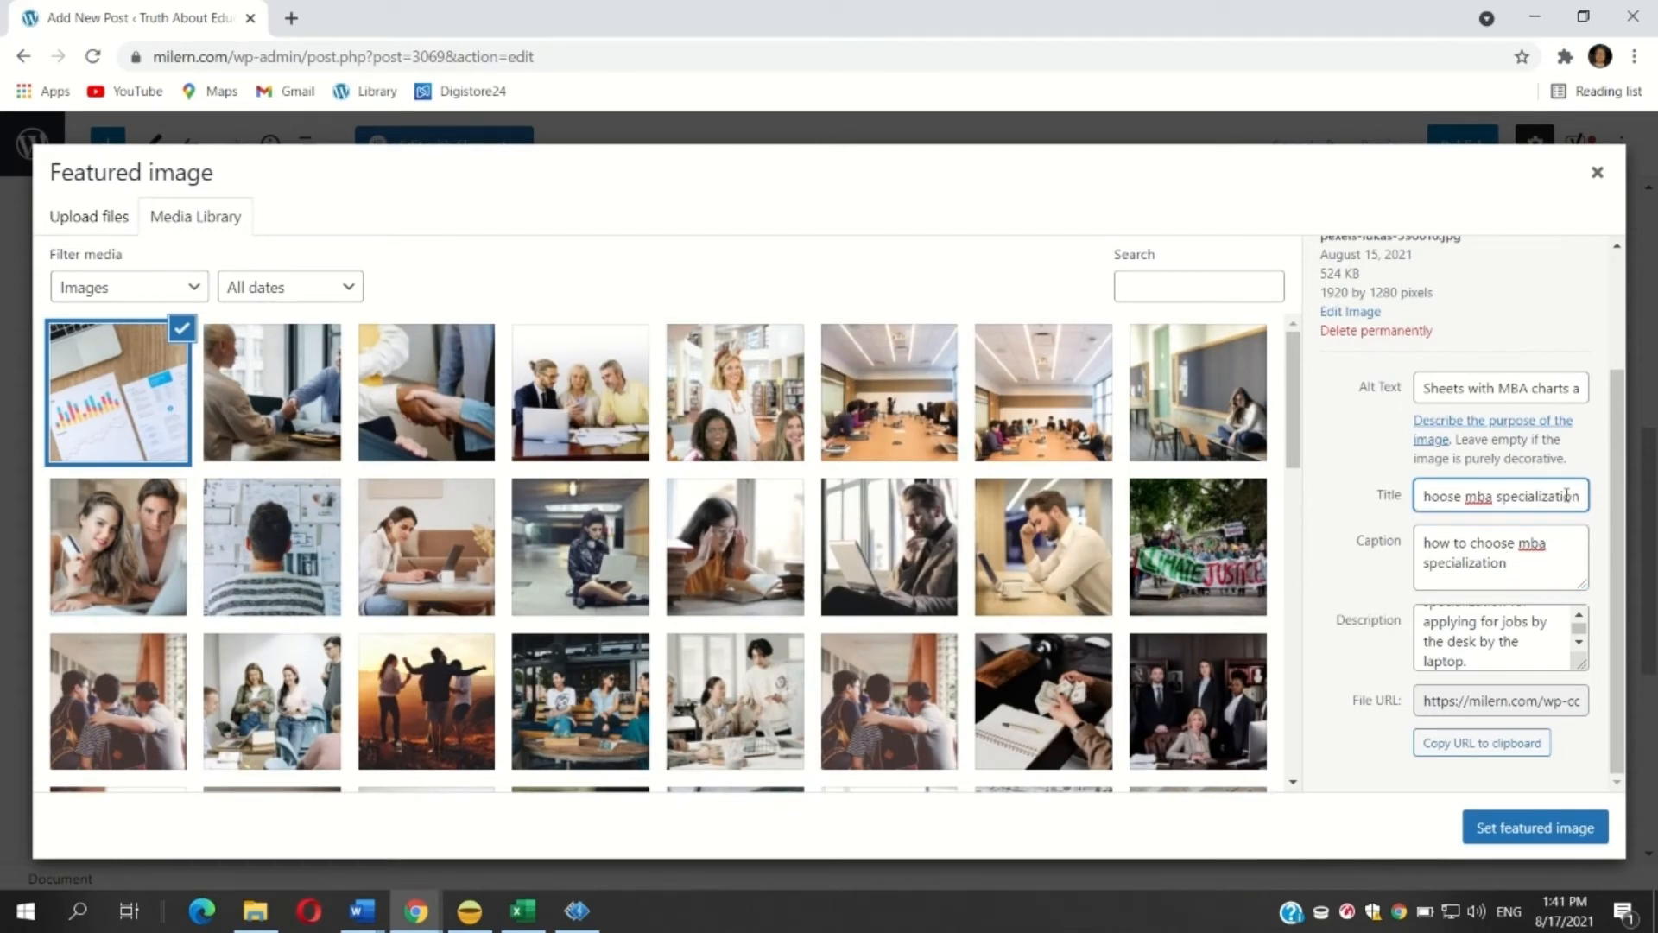
{"action": "left_click", "coordinate": [1537, 829]}
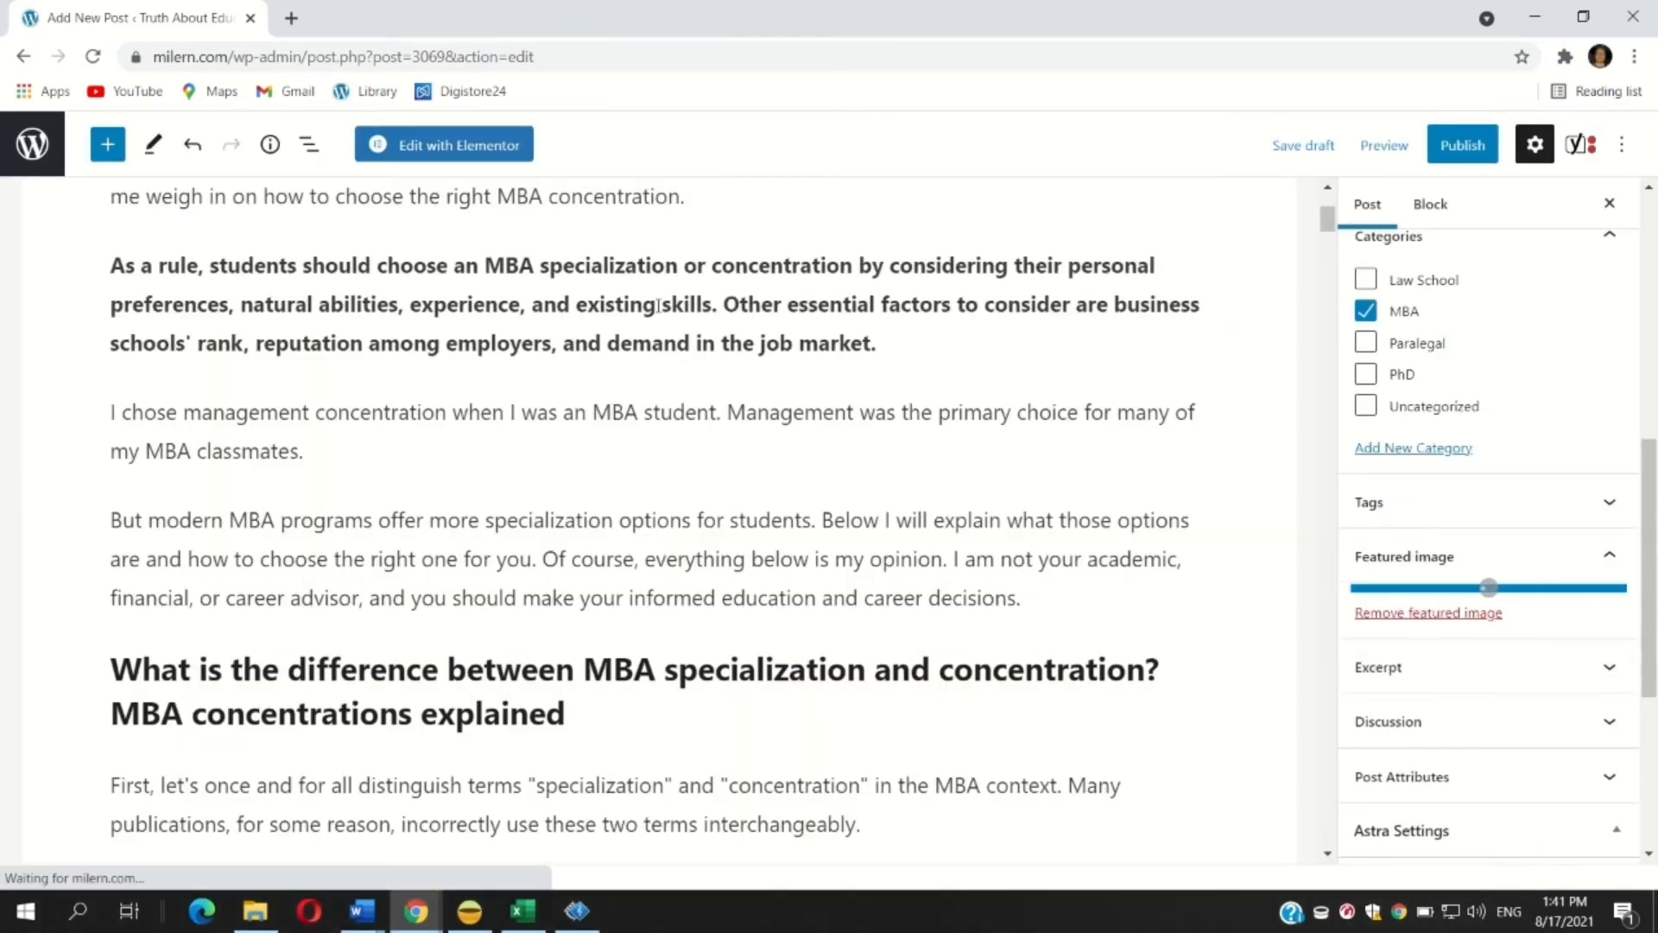
Step: Save the post as a draft
{"action": "right_click", "coordinate": [1365, 164]}
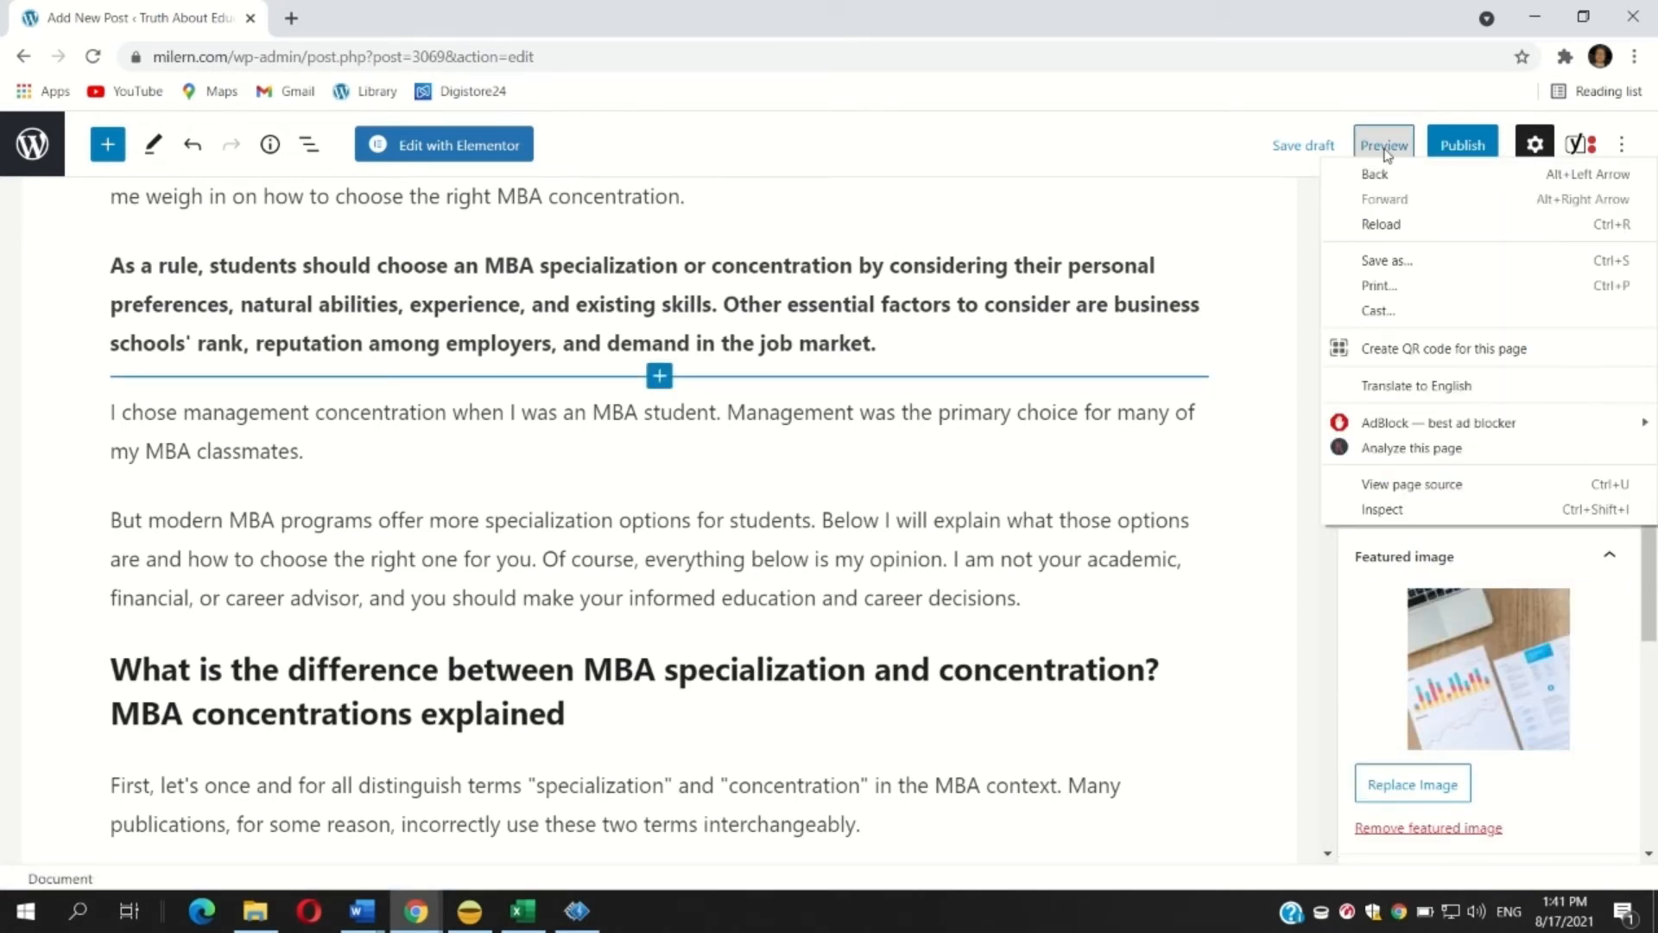
{"action": "left_click", "coordinate": [1082, 259]}
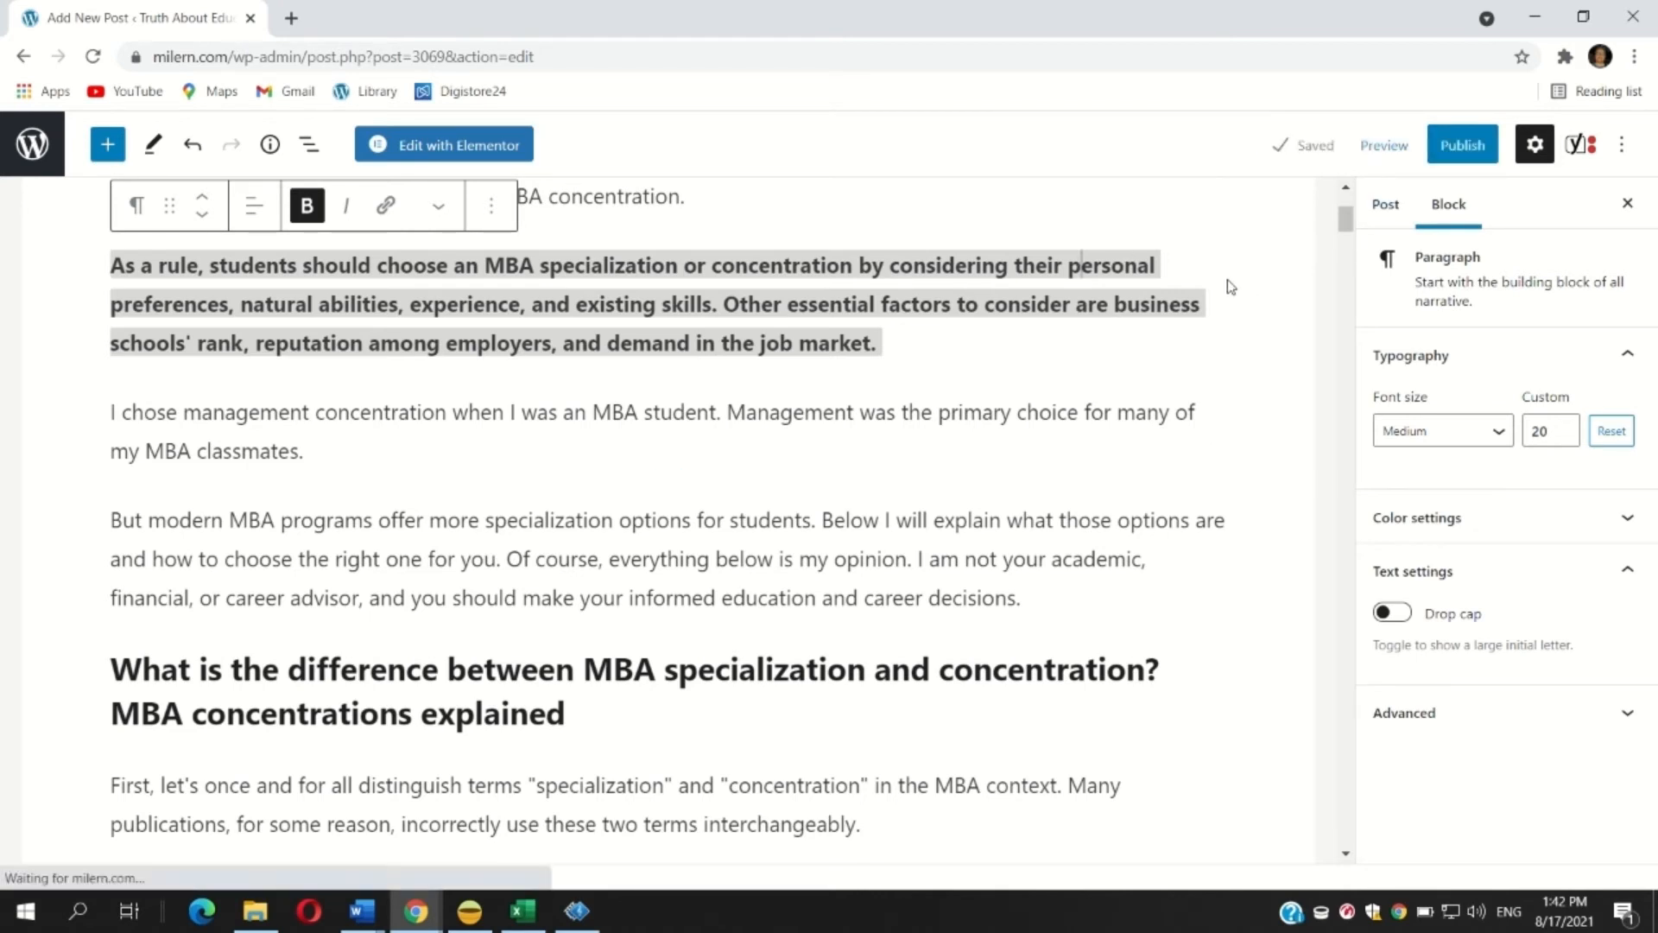
{"action": "left_click", "coordinate": [1304, 145]}
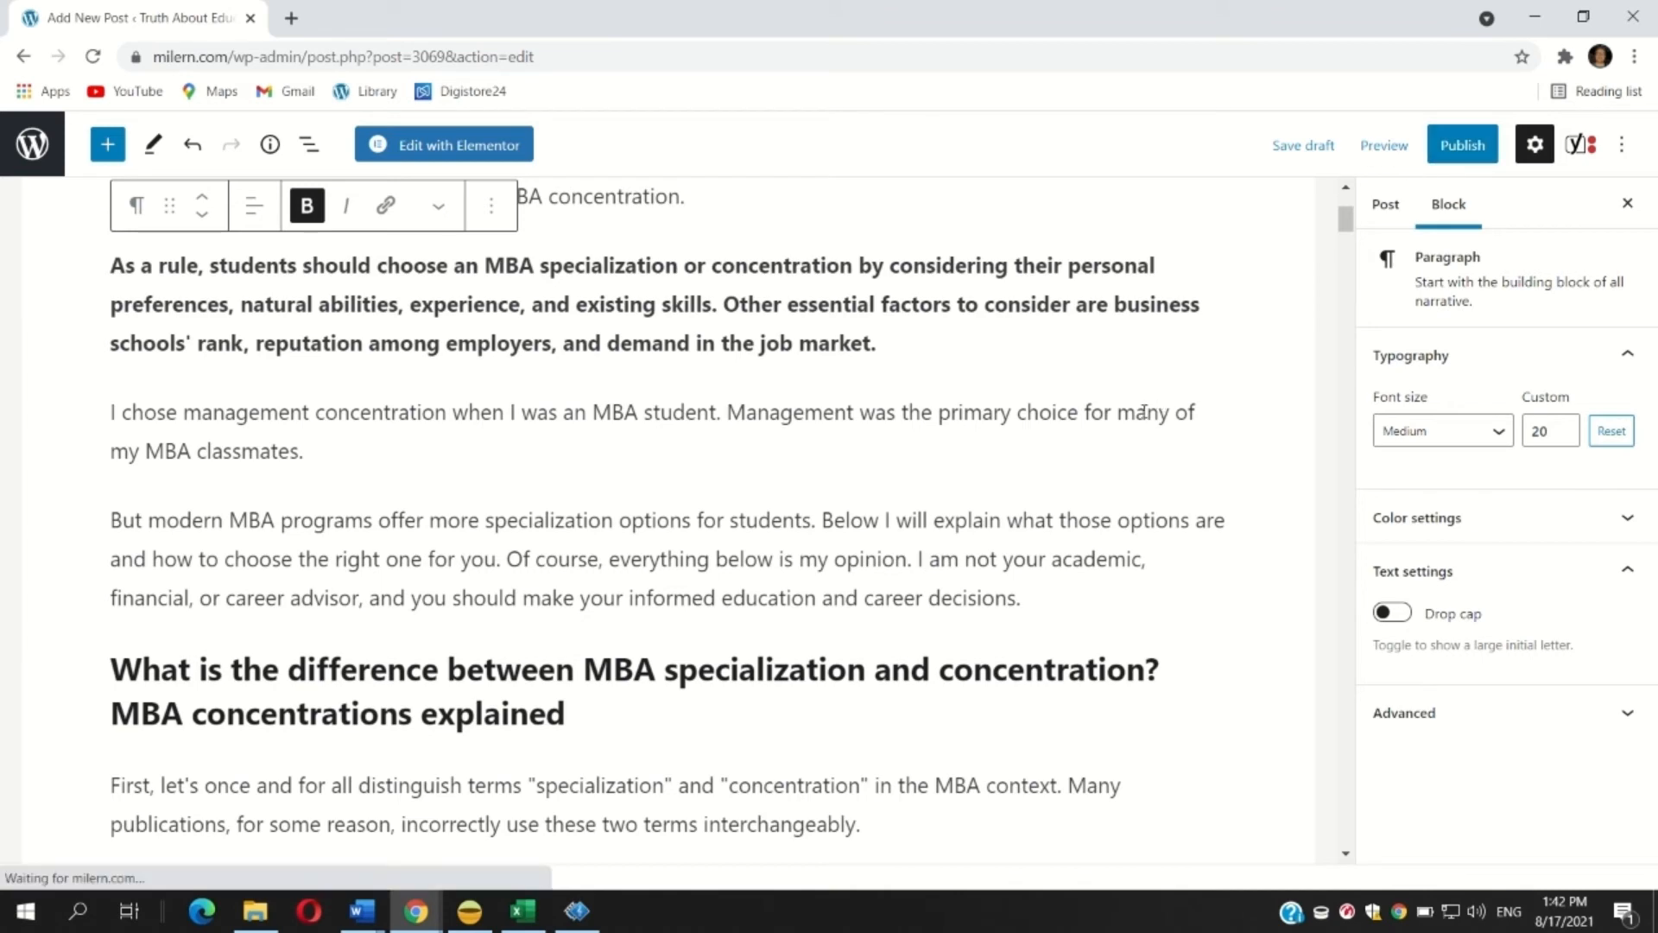
Step: Look over the article's body and open the pre-publish checks for the post
{"action": "scroll", "coordinate": [1146, 418], "scroll_direction": "up", "scroll_amount": 4}
{"action": "scroll", "coordinate": [1146, 418], "scroll_direction": "down", "scroll_amount": 15}
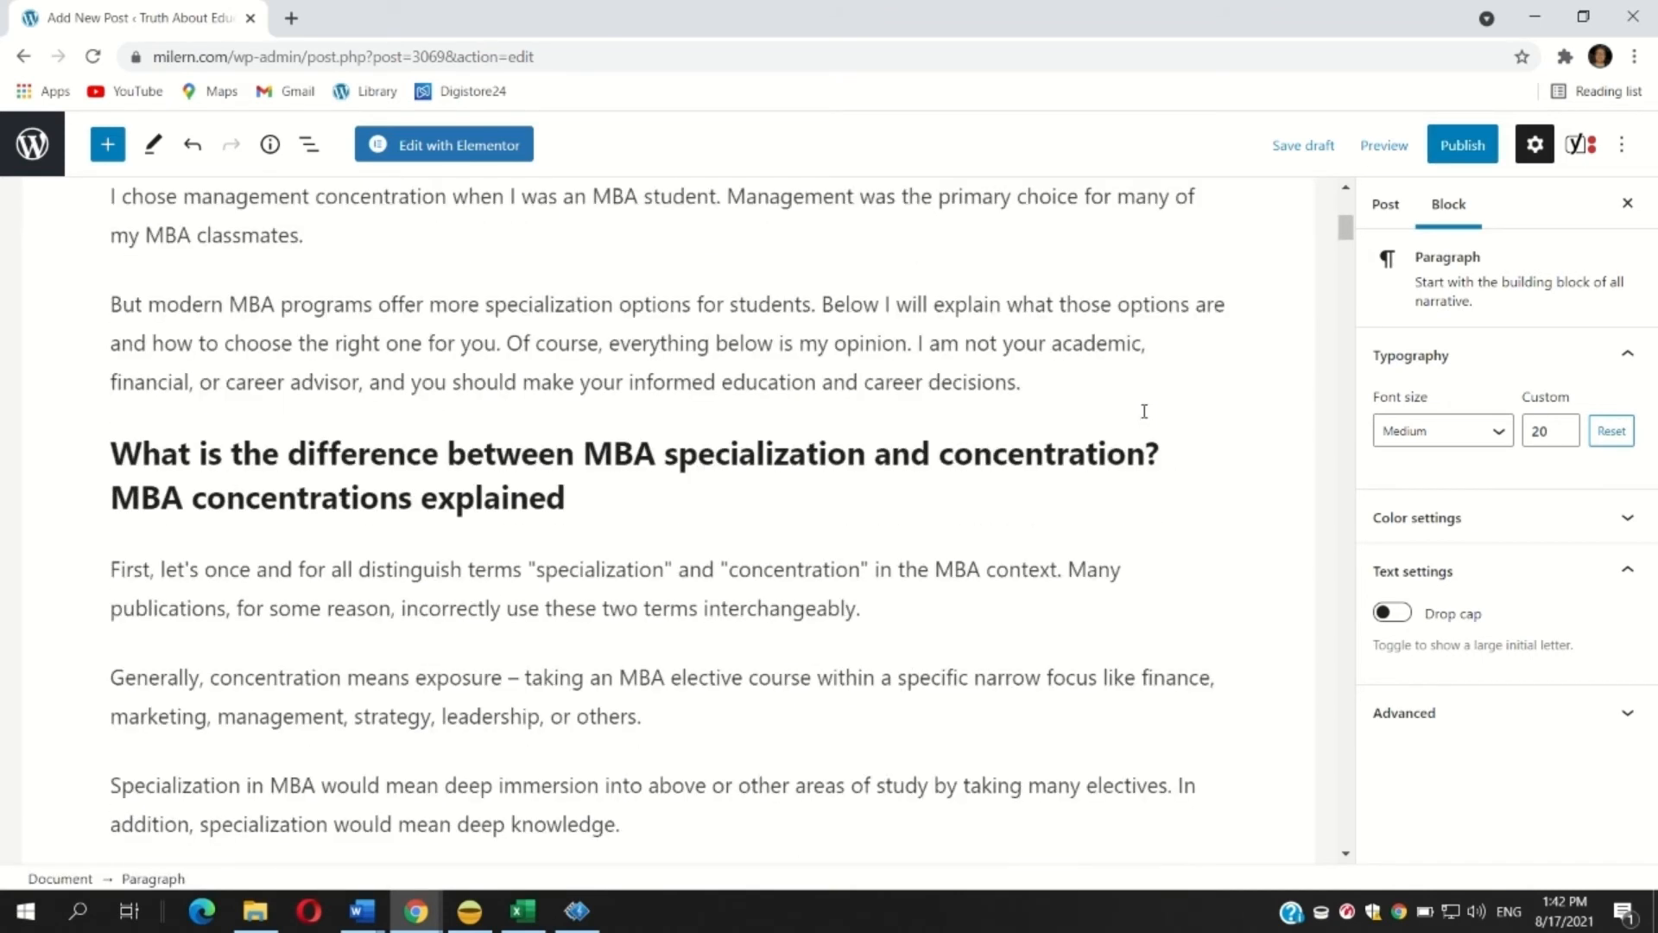
{"action": "scroll", "coordinate": [1146, 418], "scroll_direction": "down", "scroll_amount": 3}
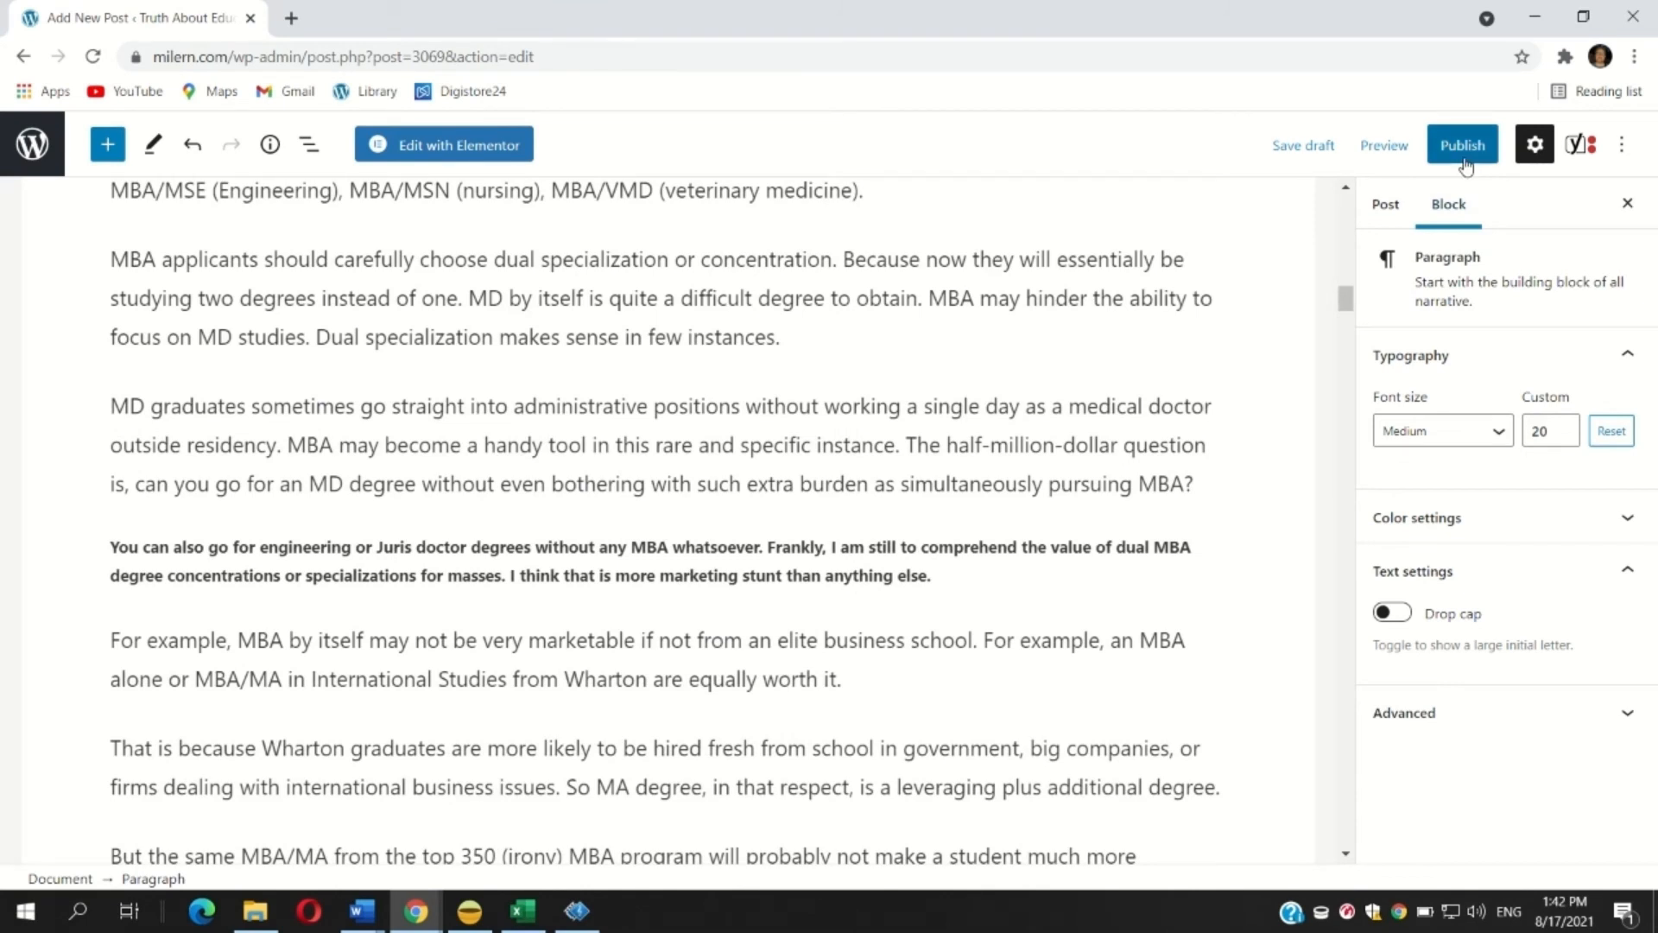
{"action": "left_click", "coordinate": [1464, 147]}
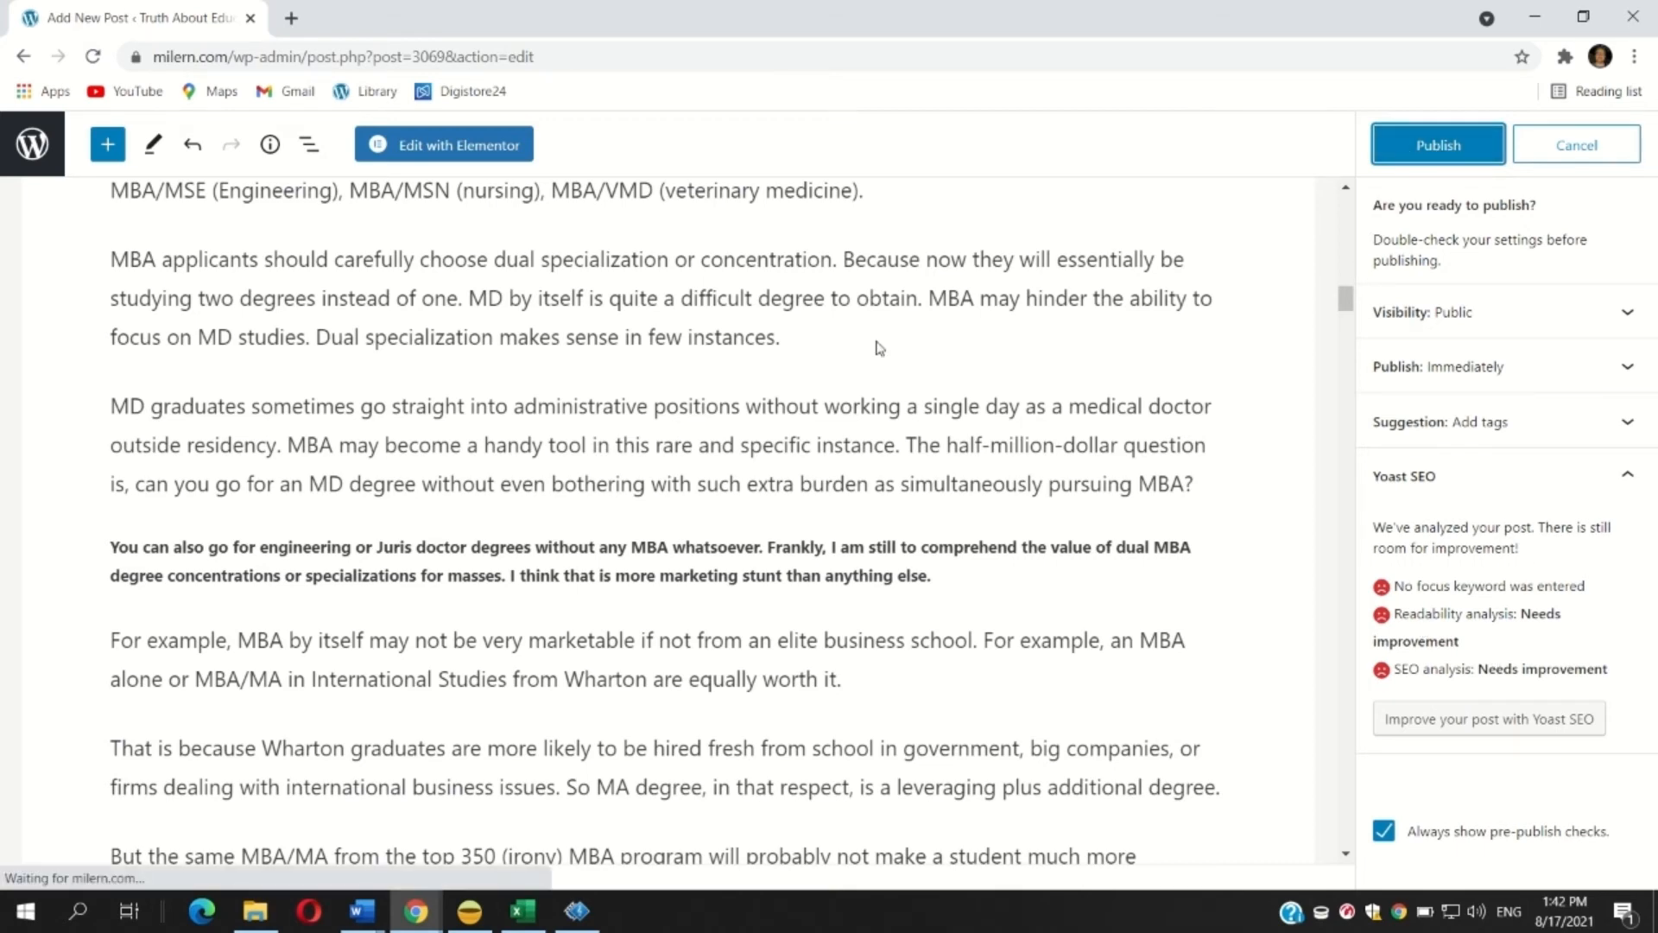
Step: Set the Yoast SEO focus keyphrase below the article to the copied phrase "how to choose mba specialization"
{"action": "scroll", "coordinate": [617, 460], "scroll_direction": "up", "scroll_amount": 15}
{"action": "scroll", "coordinate": [617, 460], "scroll_direction": "up", "scroll_amount": 10}
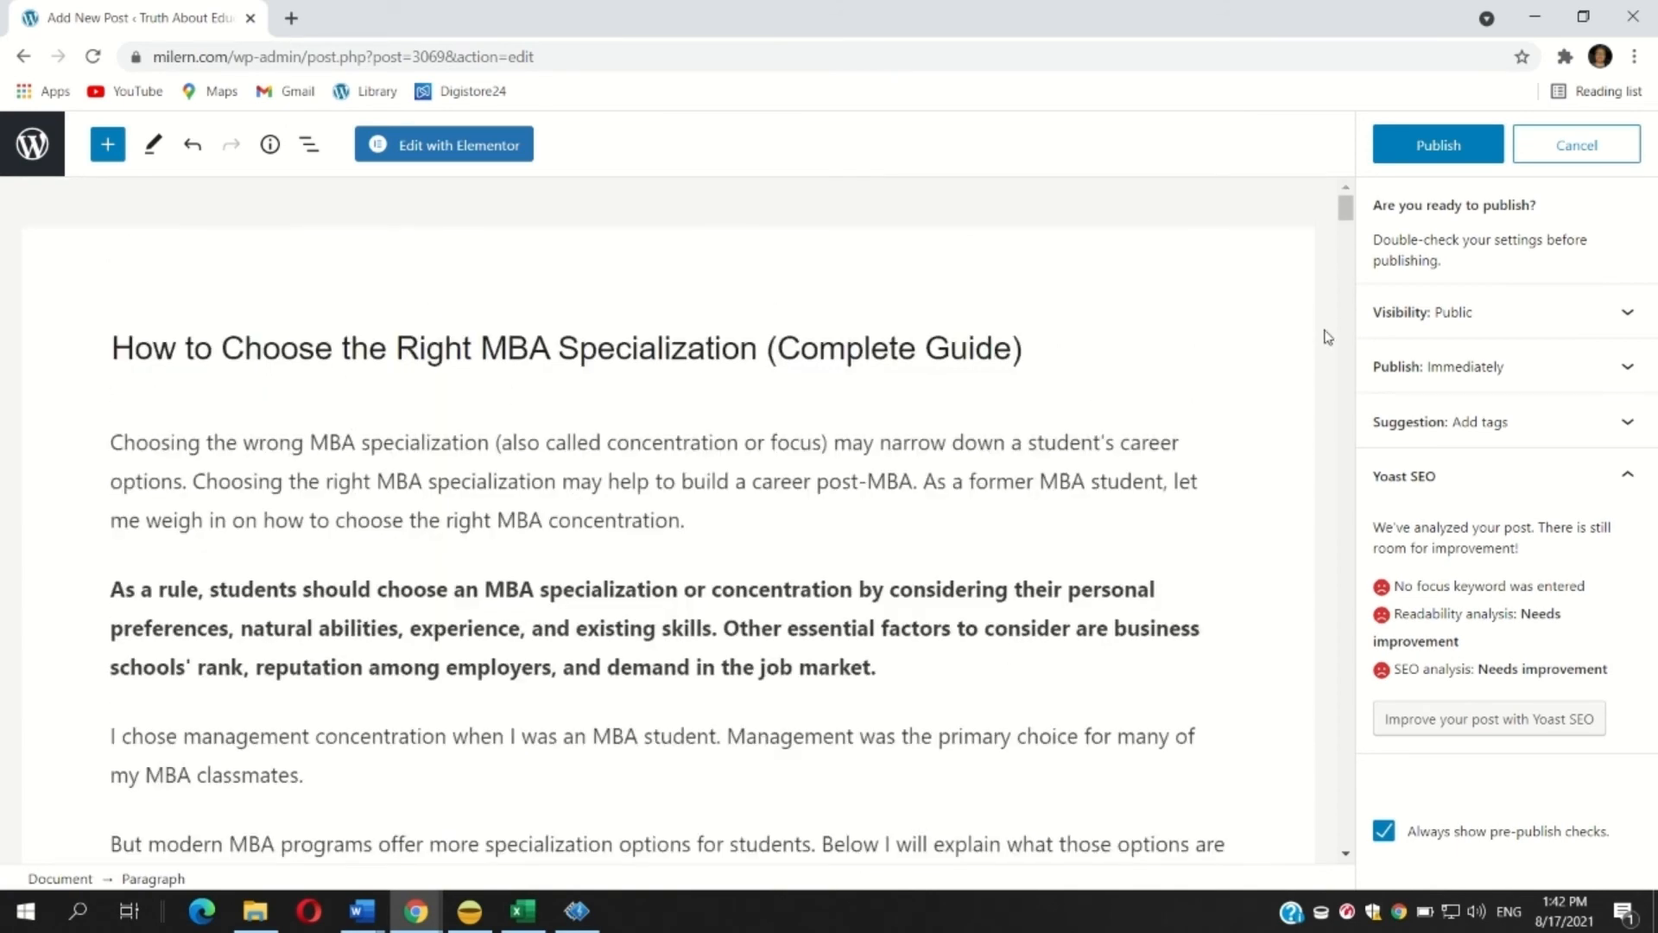
{"action": "left_click_drag", "start_coordinate": [1346, 216], "coordinate": [1397, 810]}
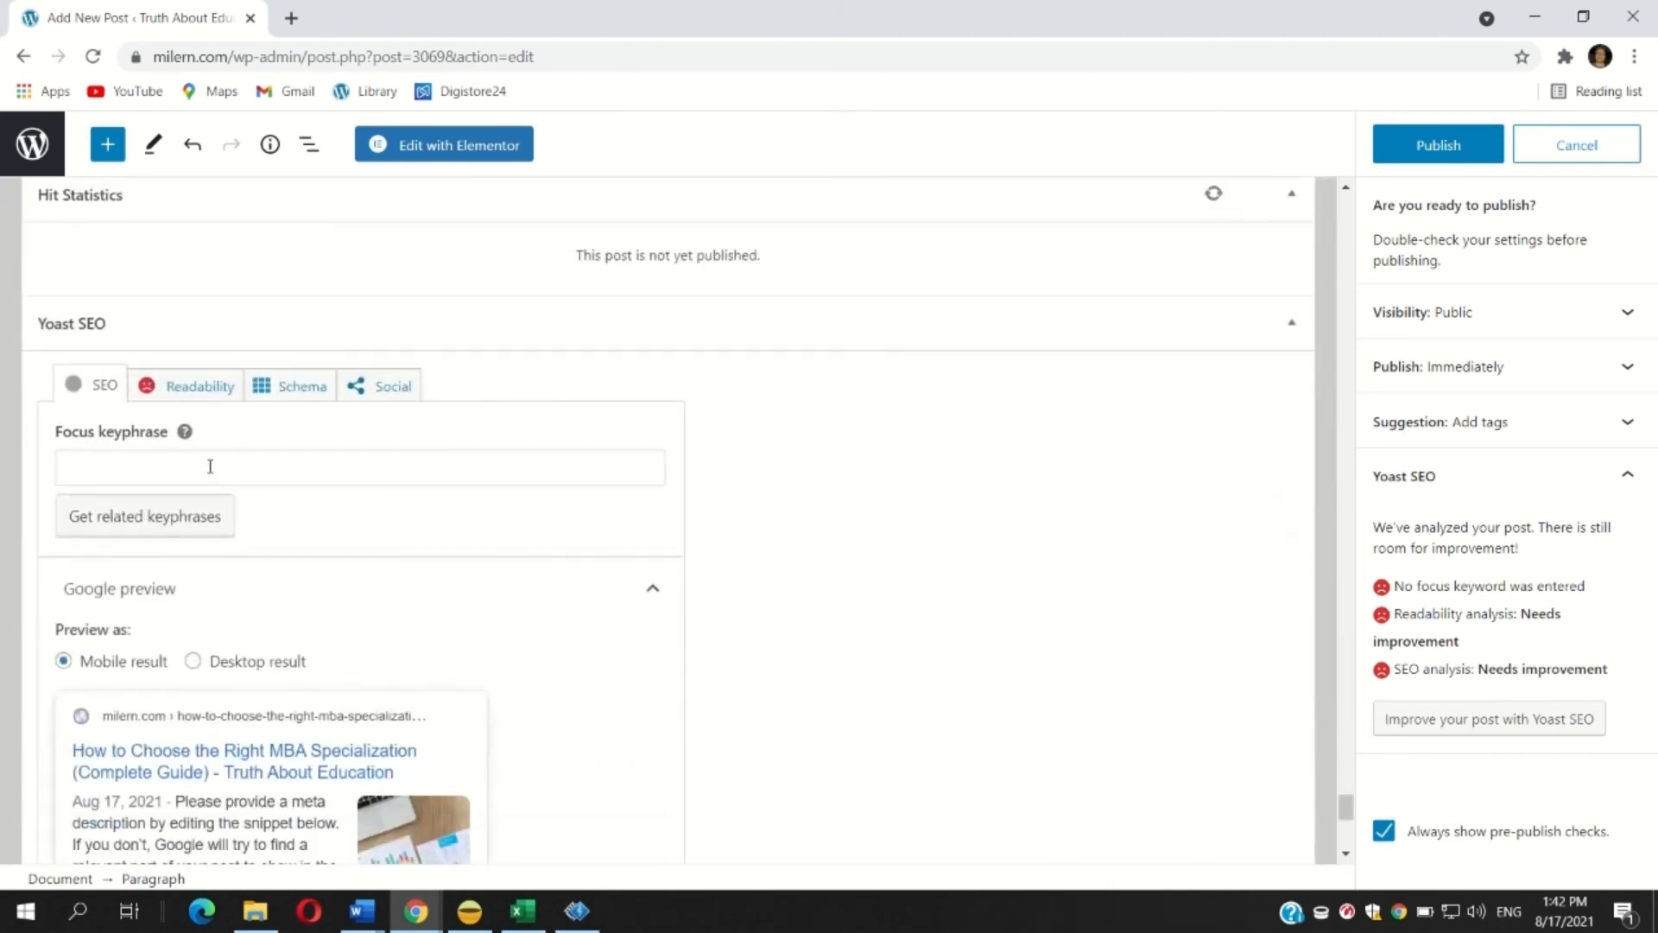
{"action": "right_click", "coordinate": [199, 470]}
{"action": "left_click", "coordinate": [254, 634]}
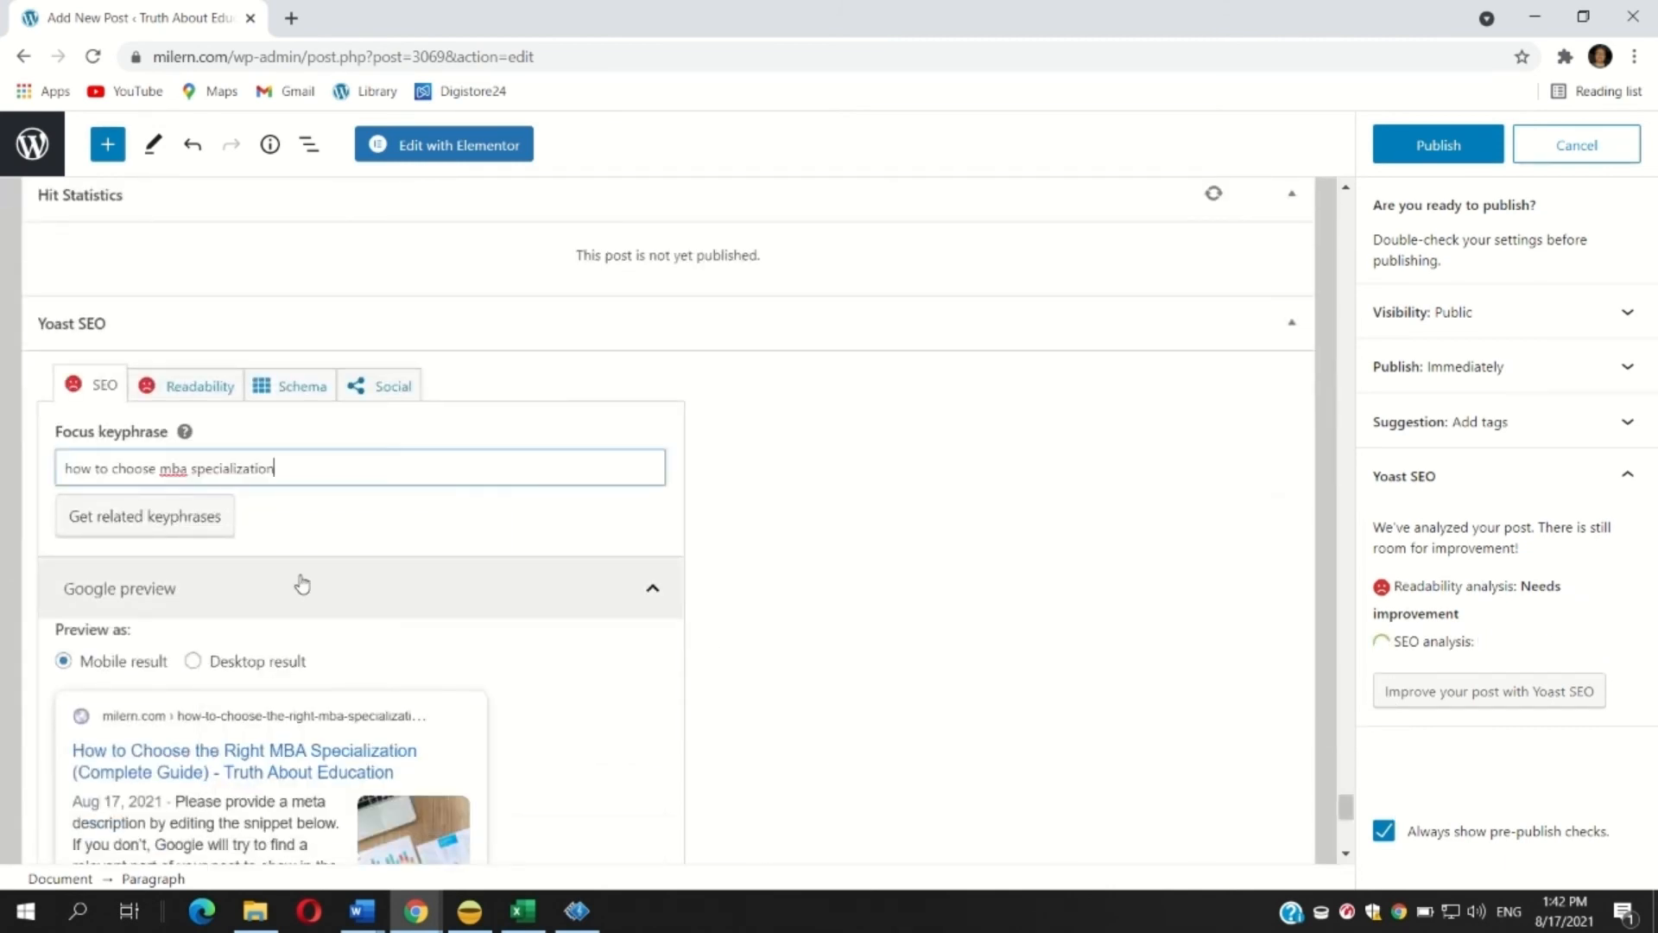
Step: Add a new paragraph reading "Sources:" after the article's bold closing paragraph
{"action": "scroll", "coordinate": [253, 507], "scroll_direction": "down", "scroll_amount": 6}
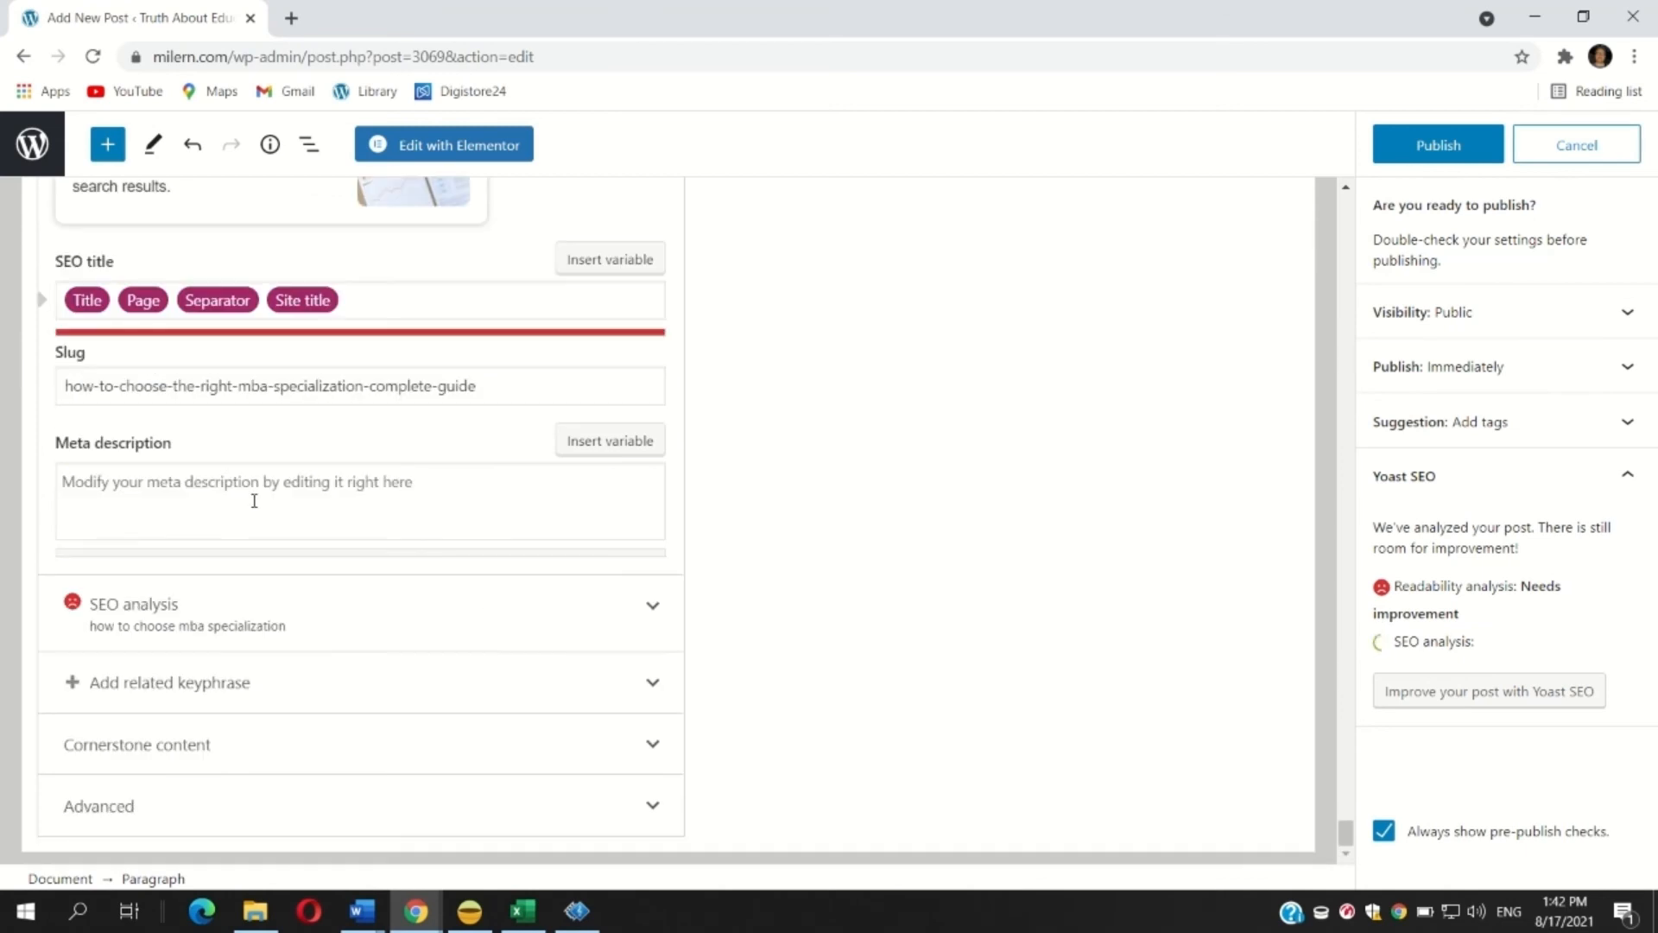
{"action": "scroll", "coordinate": [251, 507], "scroll_direction": "up", "scroll_amount": 15}
{"action": "scroll", "coordinate": [764, 642], "scroll_direction": "down", "scroll_amount": 6}
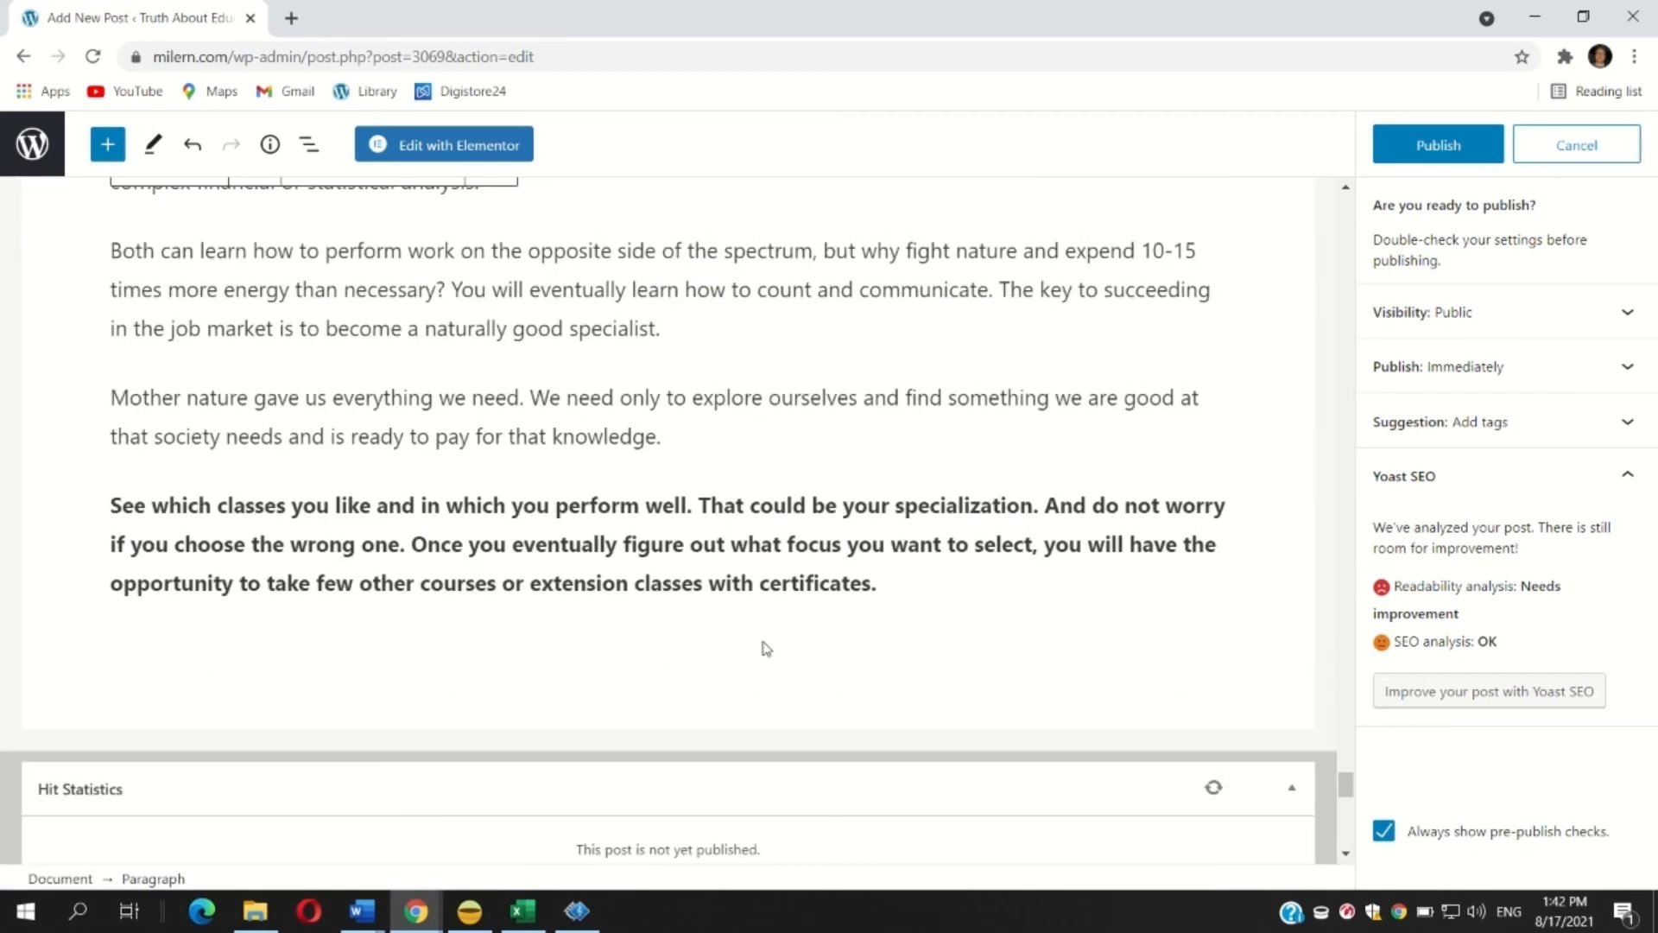
{"action": "left_click", "coordinate": [918, 587]}
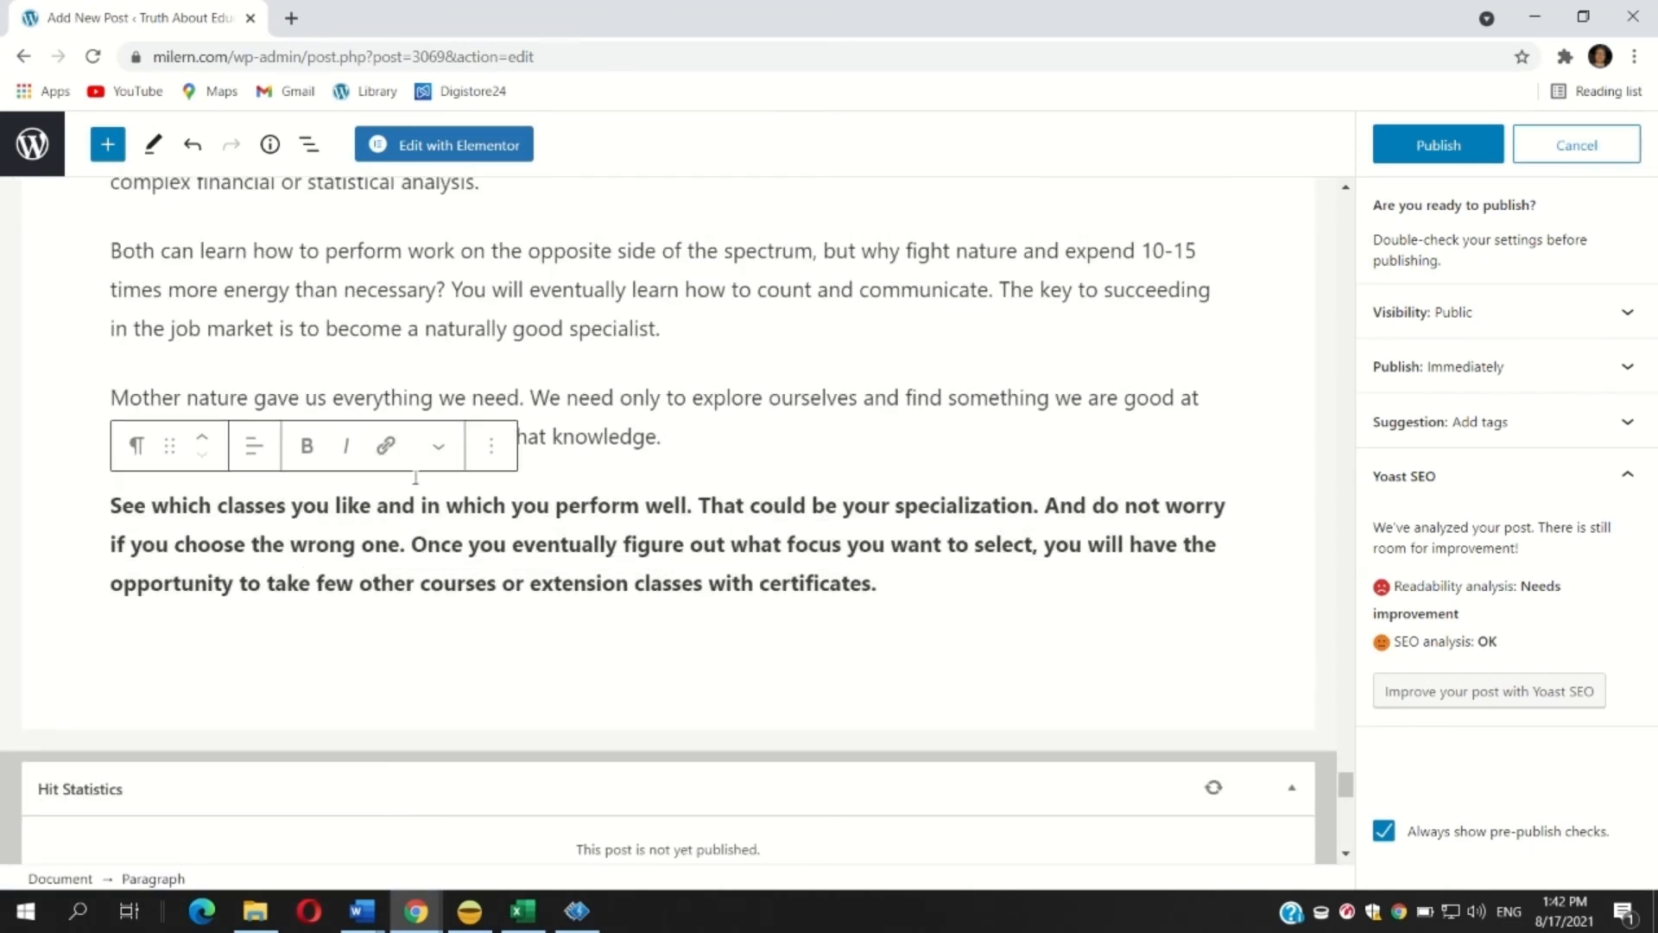
{"action": "left_click", "coordinate": [538, 659]}
{"action": "left_click", "coordinate": [1015, 574]}
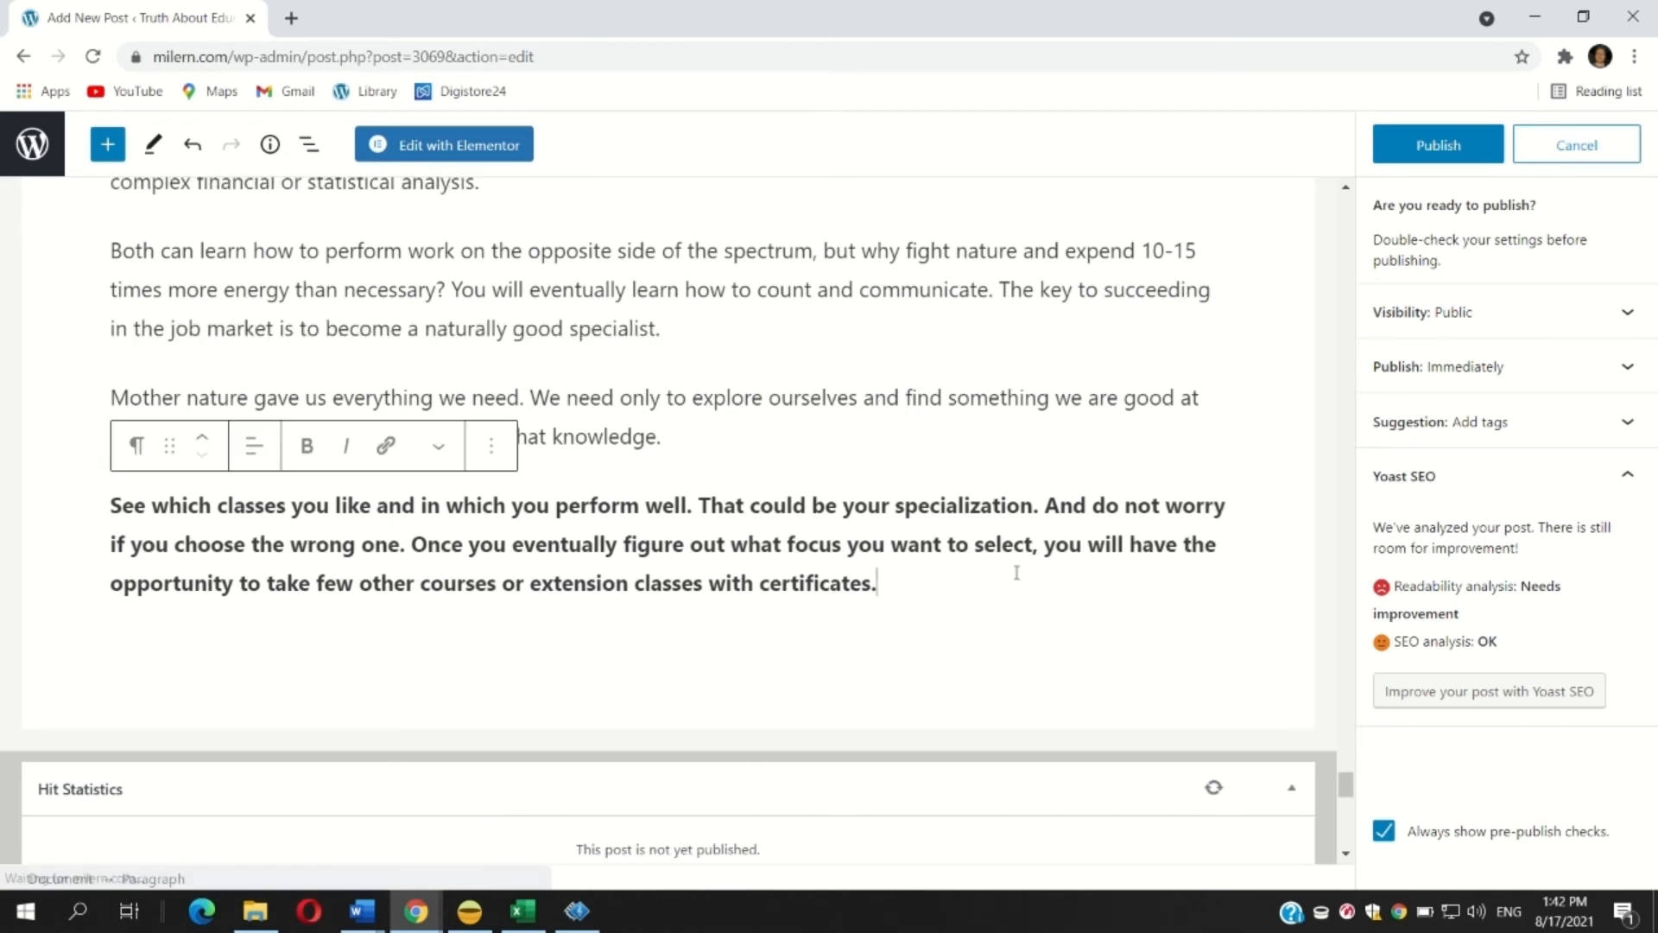
{"action": "key", "text": "Return"}
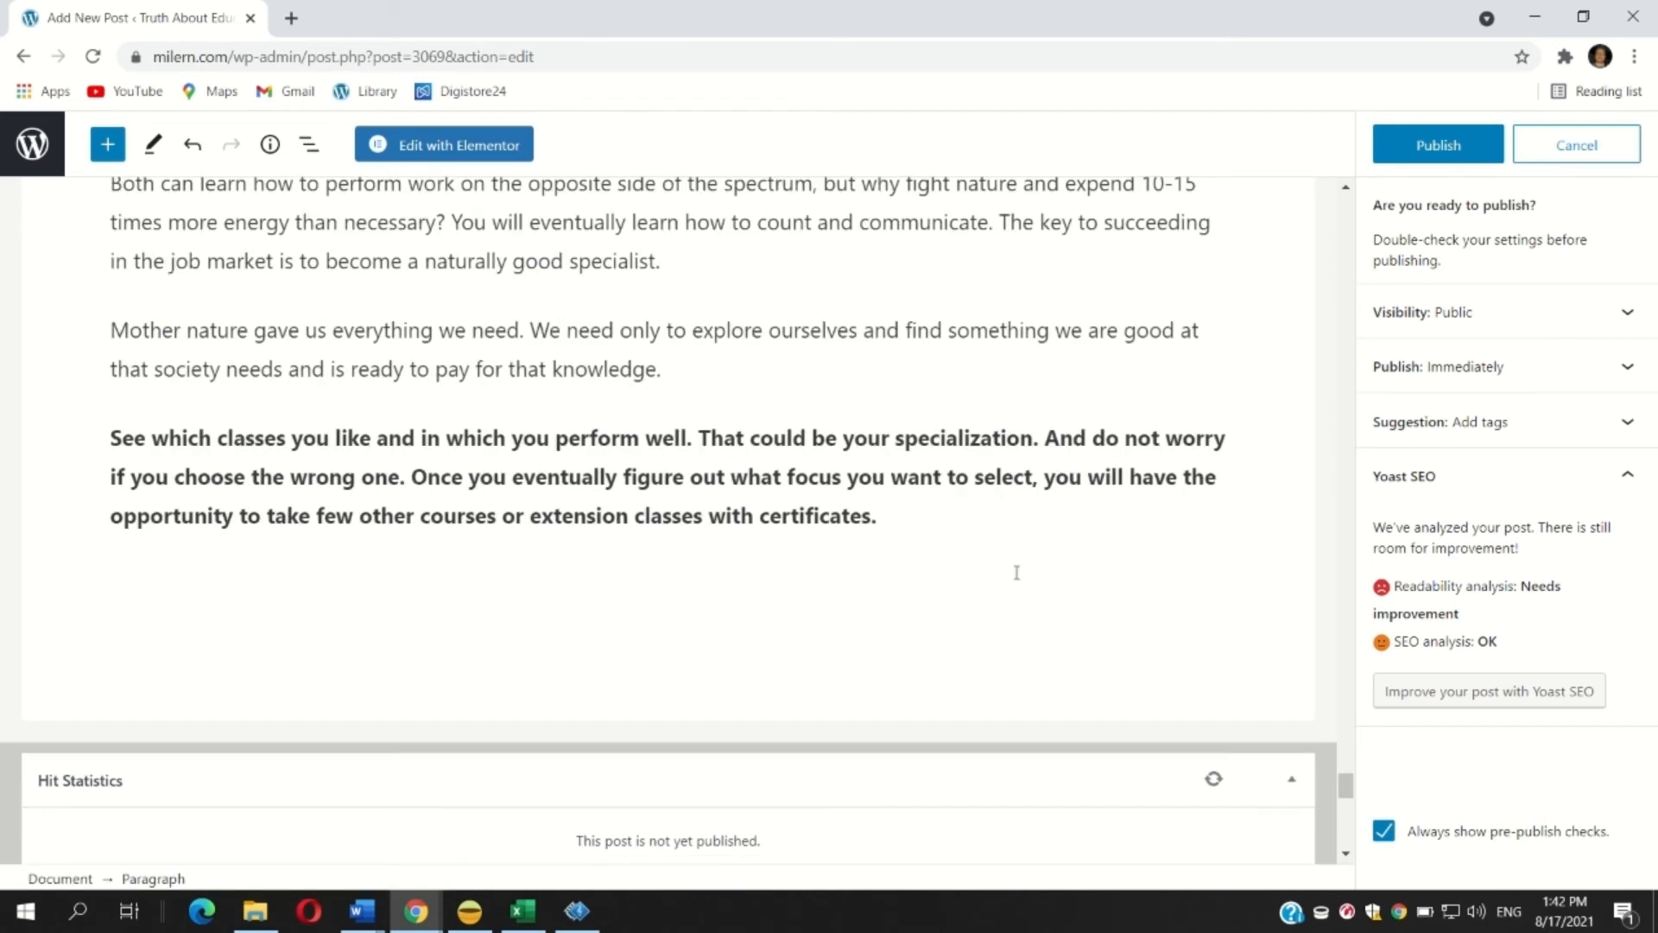
{"action": "type", "text": "Sources:"}
Step: Add the paragraphs "Source 1" and "Source 2" below the "Sources:" line, correcting their capitalization
{"action": "key", "text": "Return"}
{"action": "type", "text": "SOurce 1"}
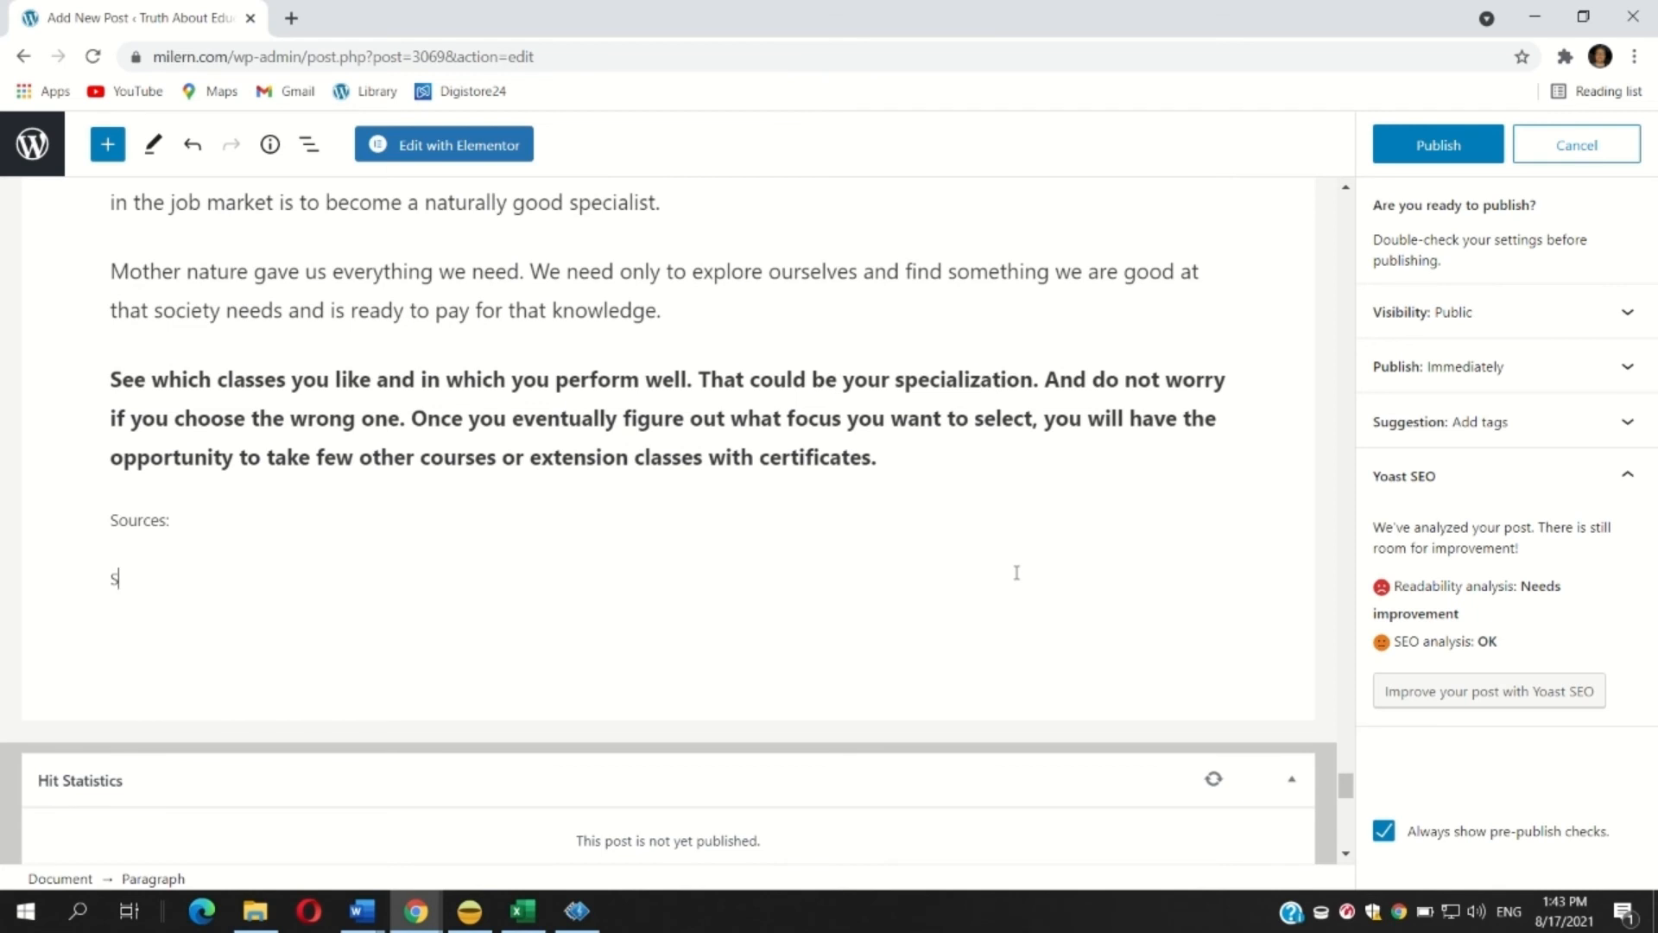
{"action": "key", "text": "Return"}
{"action": "key", "text": "BackSpace"}
{"action": "key", "text": "BackSpace"}
{"action": "key", "text": "BackSpace"}
{"action": "key", "text": "BackSpace"}
{"action": "key", "text": "BackSpace"}
{"action": "key", "text": "BackSpace"}
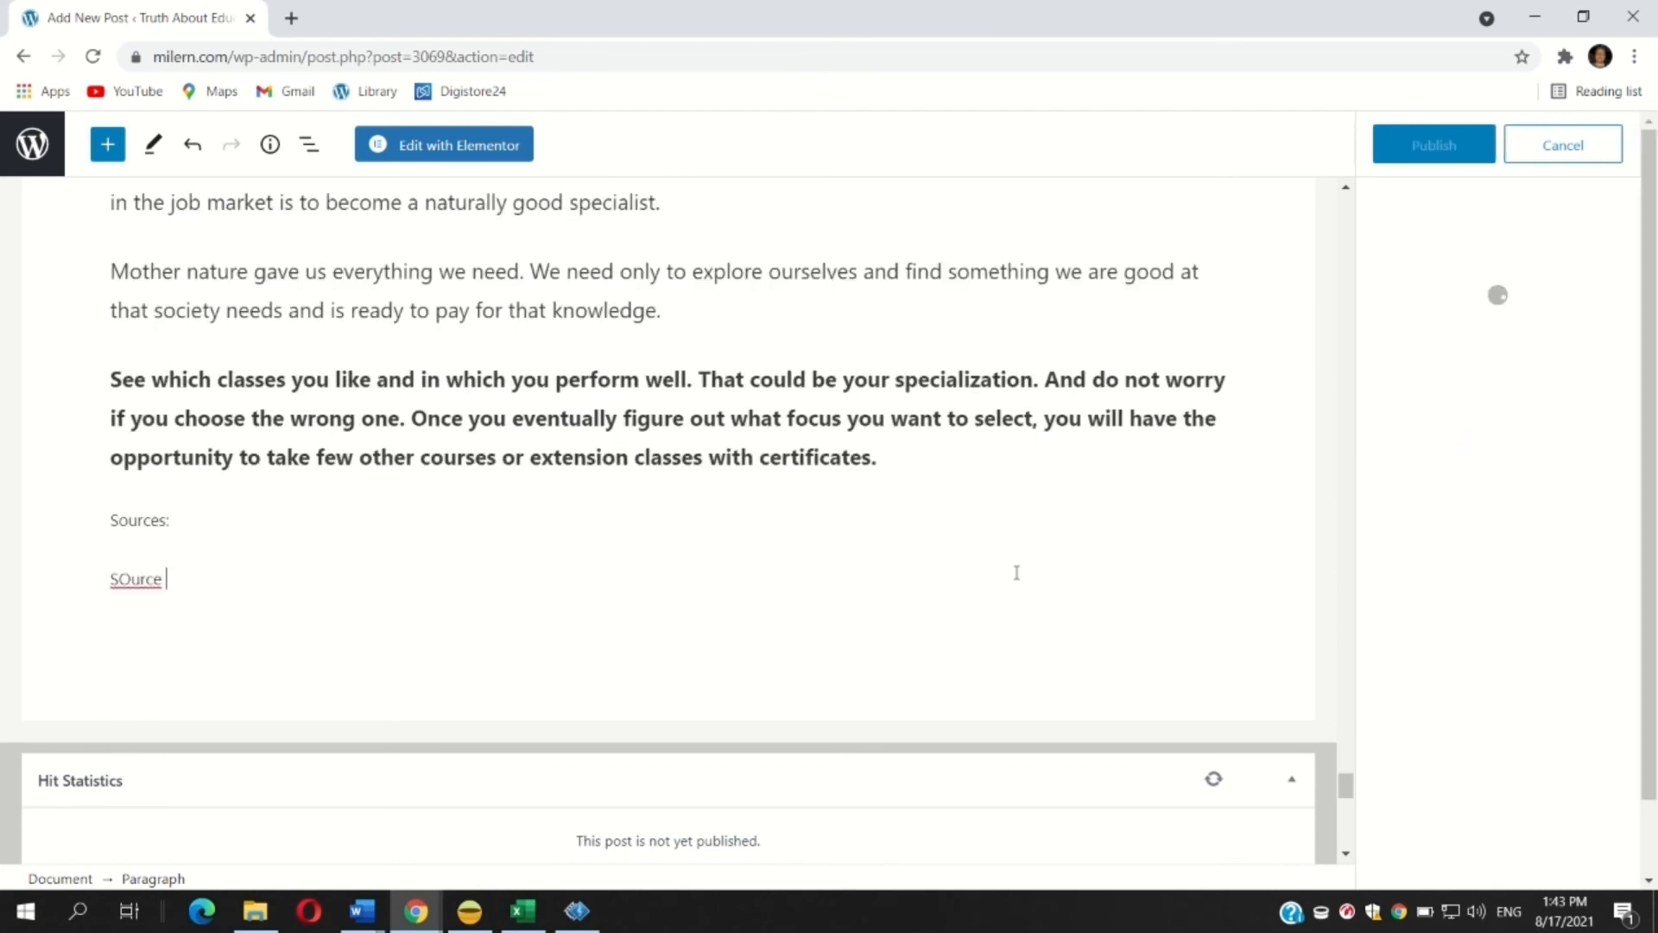
{"action": "key", "text": "BackSpace"}
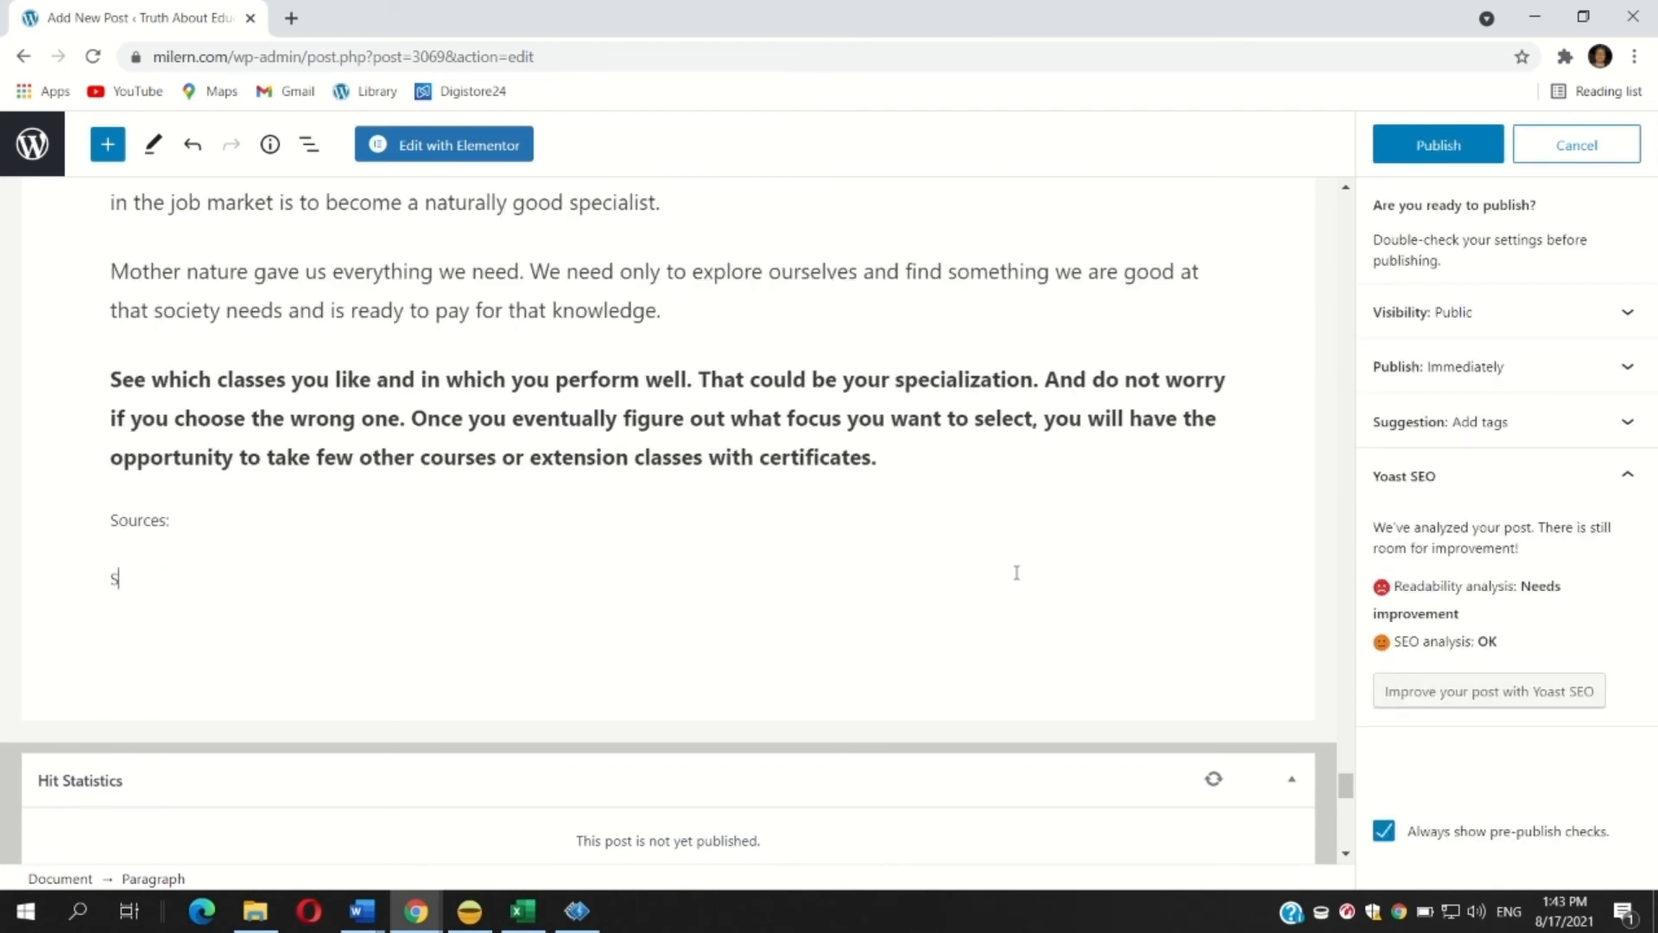
{"action": "type", "text": "ource 1"}
{"action": "key", "text": "Return"}
{"action": "type", "text": "SOurce 2"}
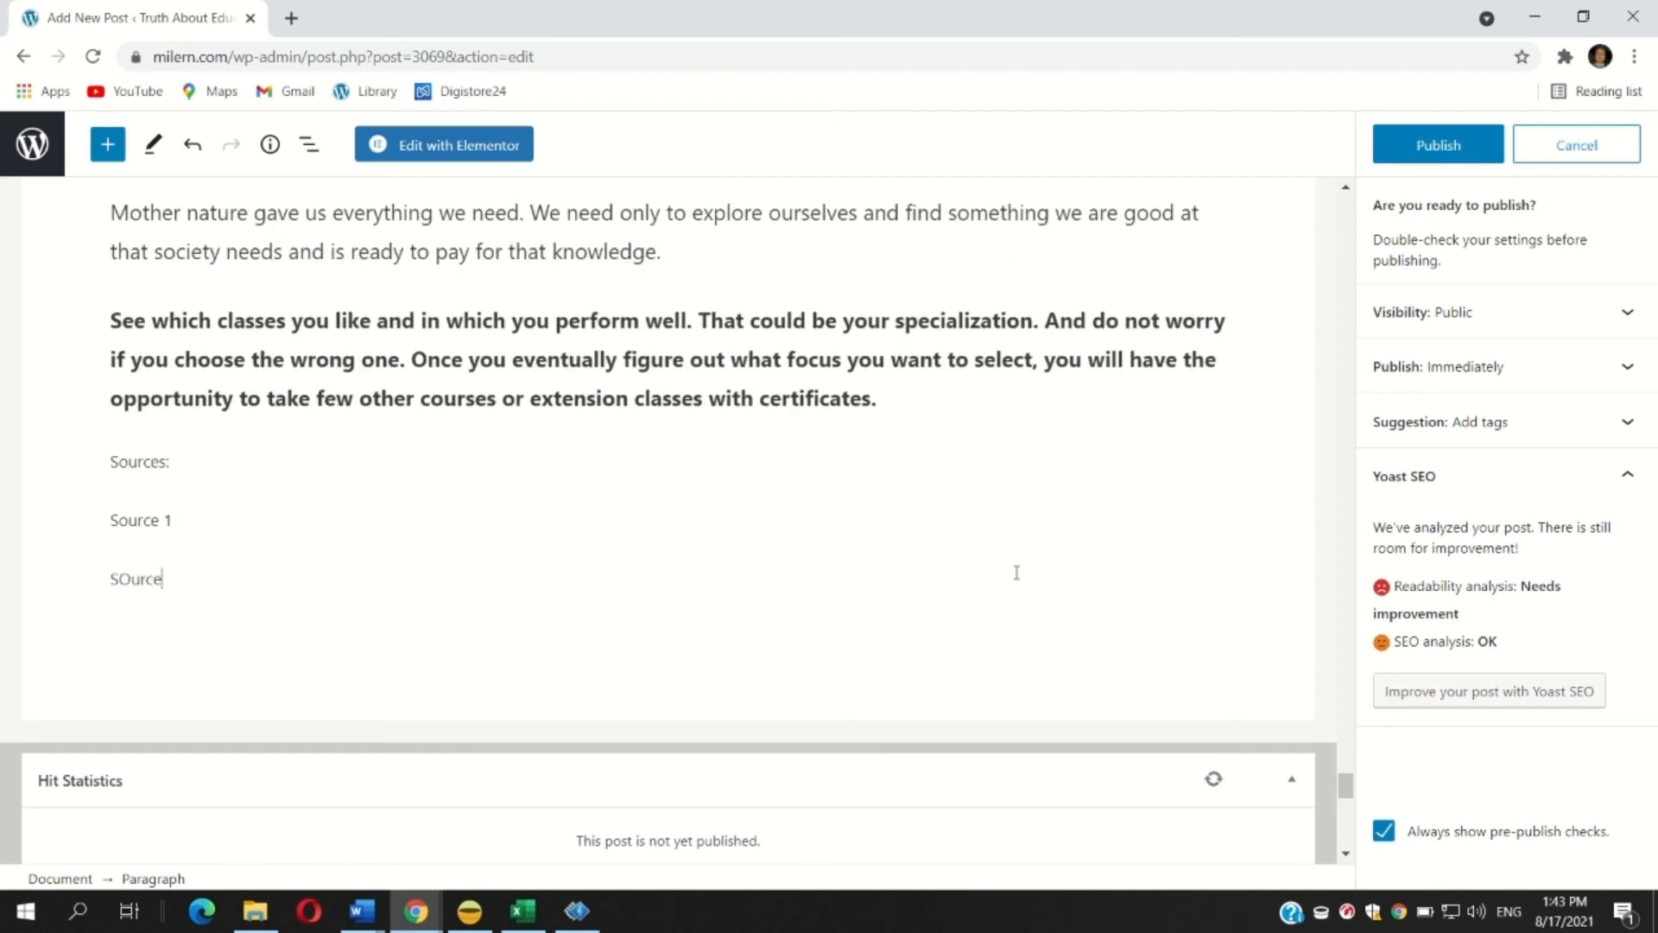
{"action": "key", "text": "Return"}
{"action": "key", "text": "BackSpace"}
{"action": "key", "text": "BackSpace"}
{"action": "key", "text": "BackSpace"}
{"action": "key", "text": "BackSpace"}
{"action": "type", "text": "ource 2"}
Step: Add the paragraphs "Source 3" and "Source 4" to the sources list, correcting the capitalization of the latter
{"action": "key", "text": "Return"}
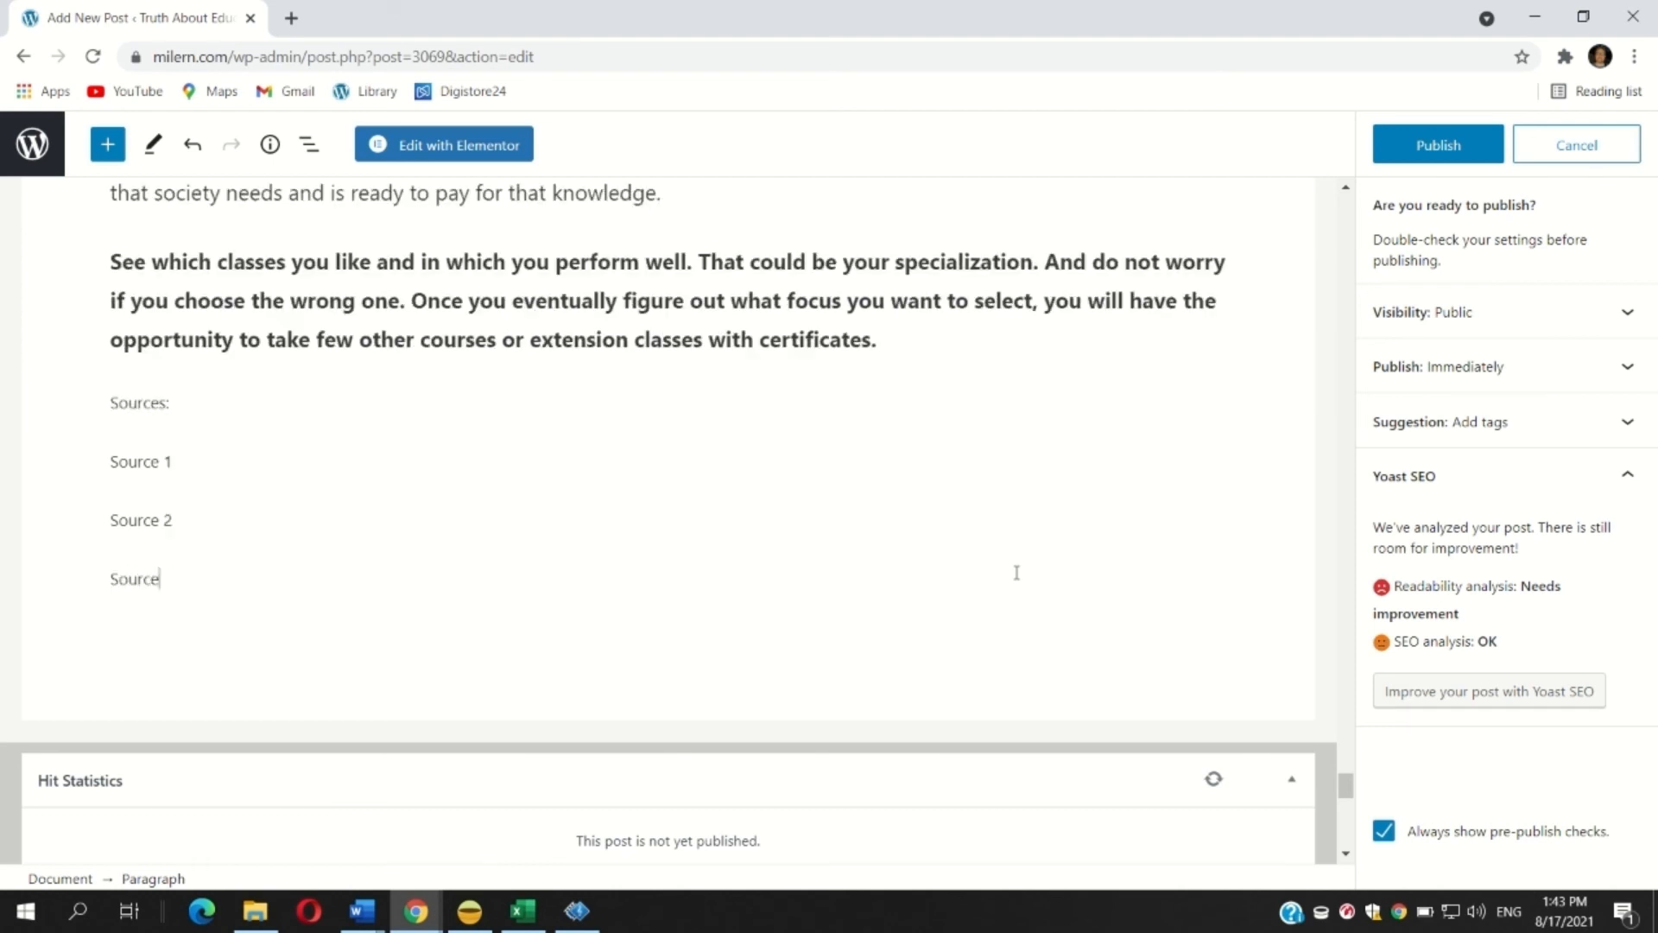
{"action": "type", "text": "Source 3"}
{"action": "key", "text": "Return"}
{"action": "type", "text": "SOurce 4"}
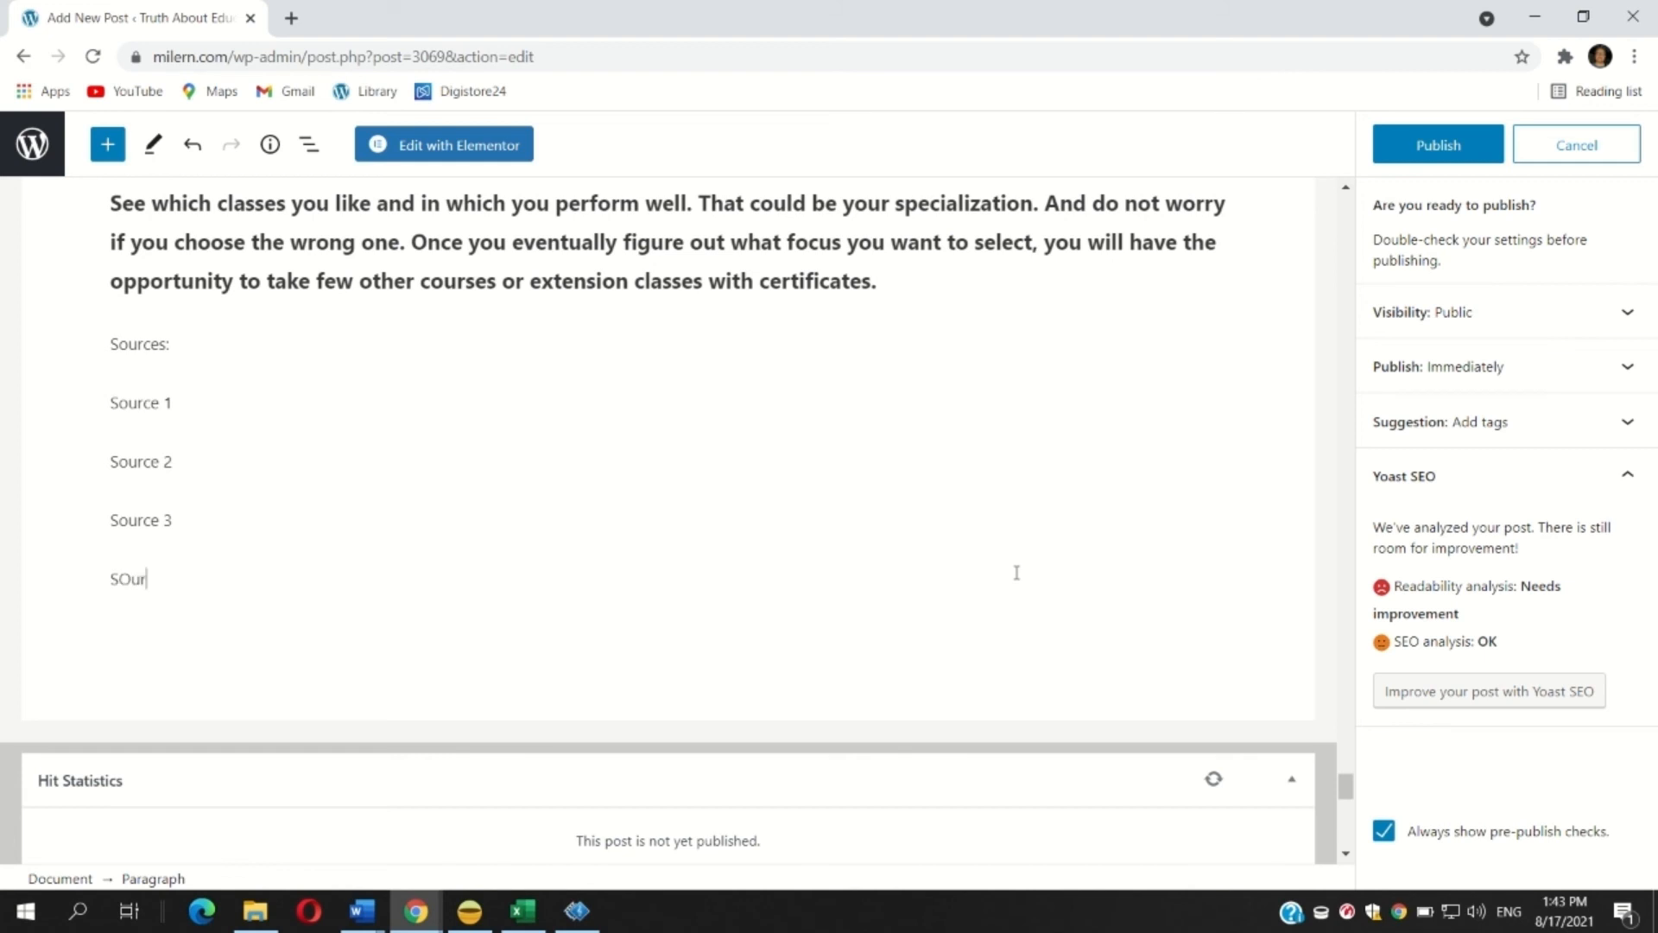
{"action": "key", "text": "Return"}
{"action": "key", "text": "BackSpace"}
{"action": "key", "text": "BackSpace"}
{"action": "key", "text": "BackSpace"}
{"action": "key", "text": "BackSpace"}
{"action": "key", "text": "BackSpace"}
{"action": "key", "text": "BackSpace"}
{"action": "key", "text": "BackSpace"}
{"action": "key", "text": "BackSpace"}
{"action": "type", "text": "ource 4"}
Step: Add the paragraphs "Source 5" and "Source 6" at the end of the sources list
{"action": "key", "text": "Return"}
{"action": "type", "text": "Source 5"}
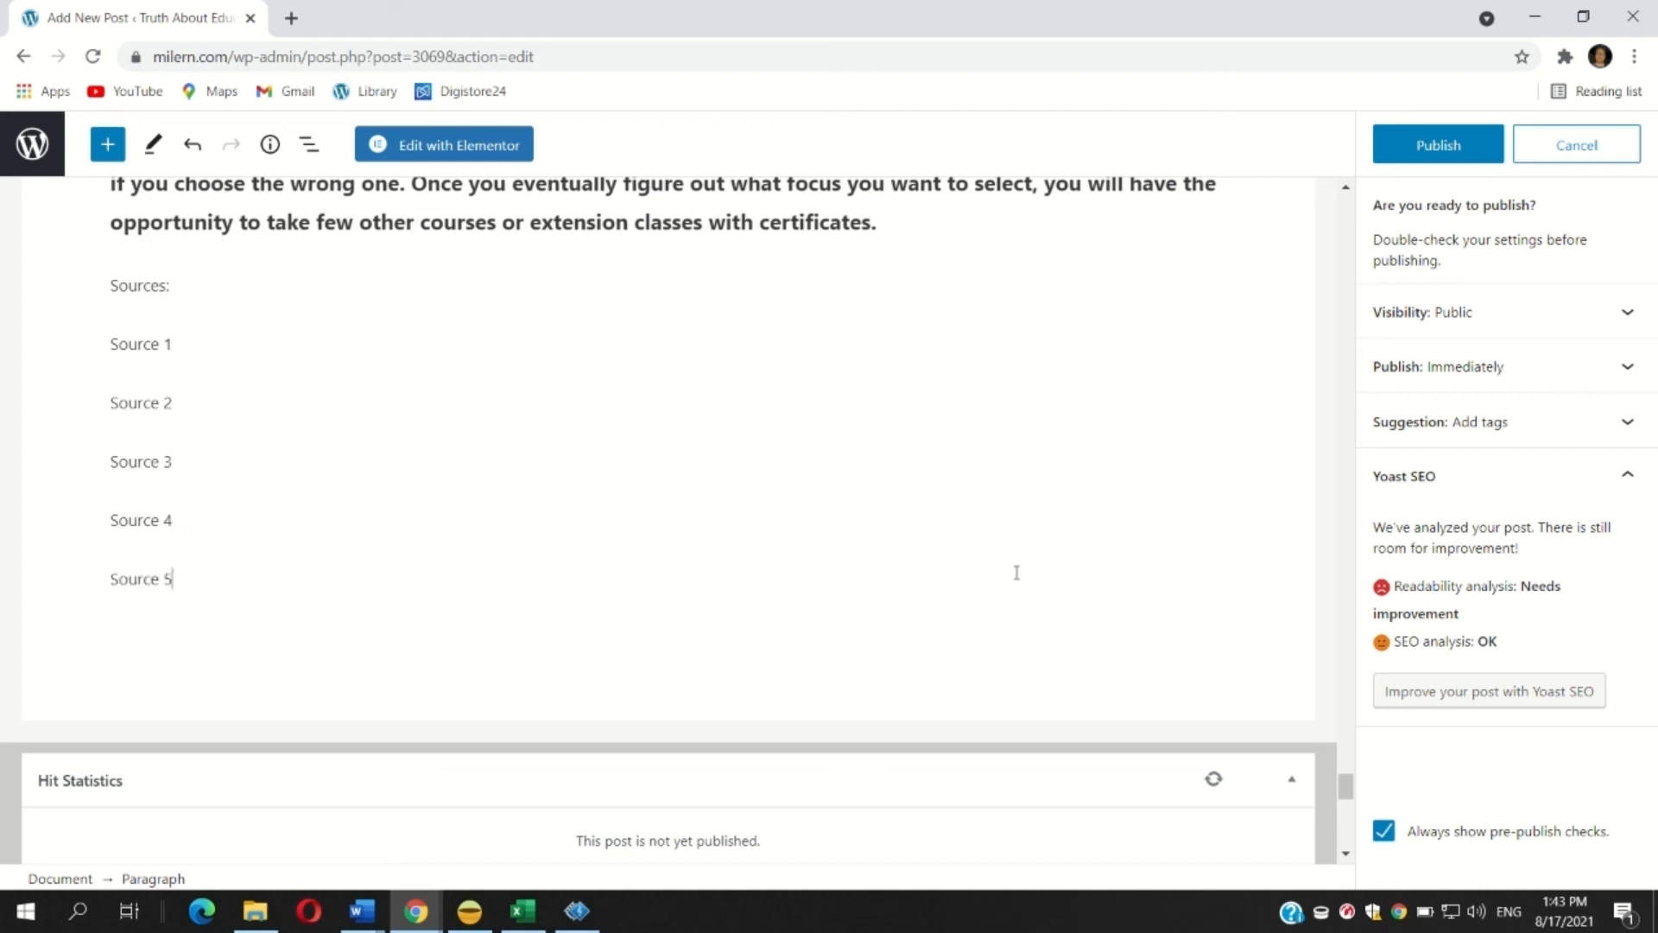
{"action": "key", "text": "Return"}
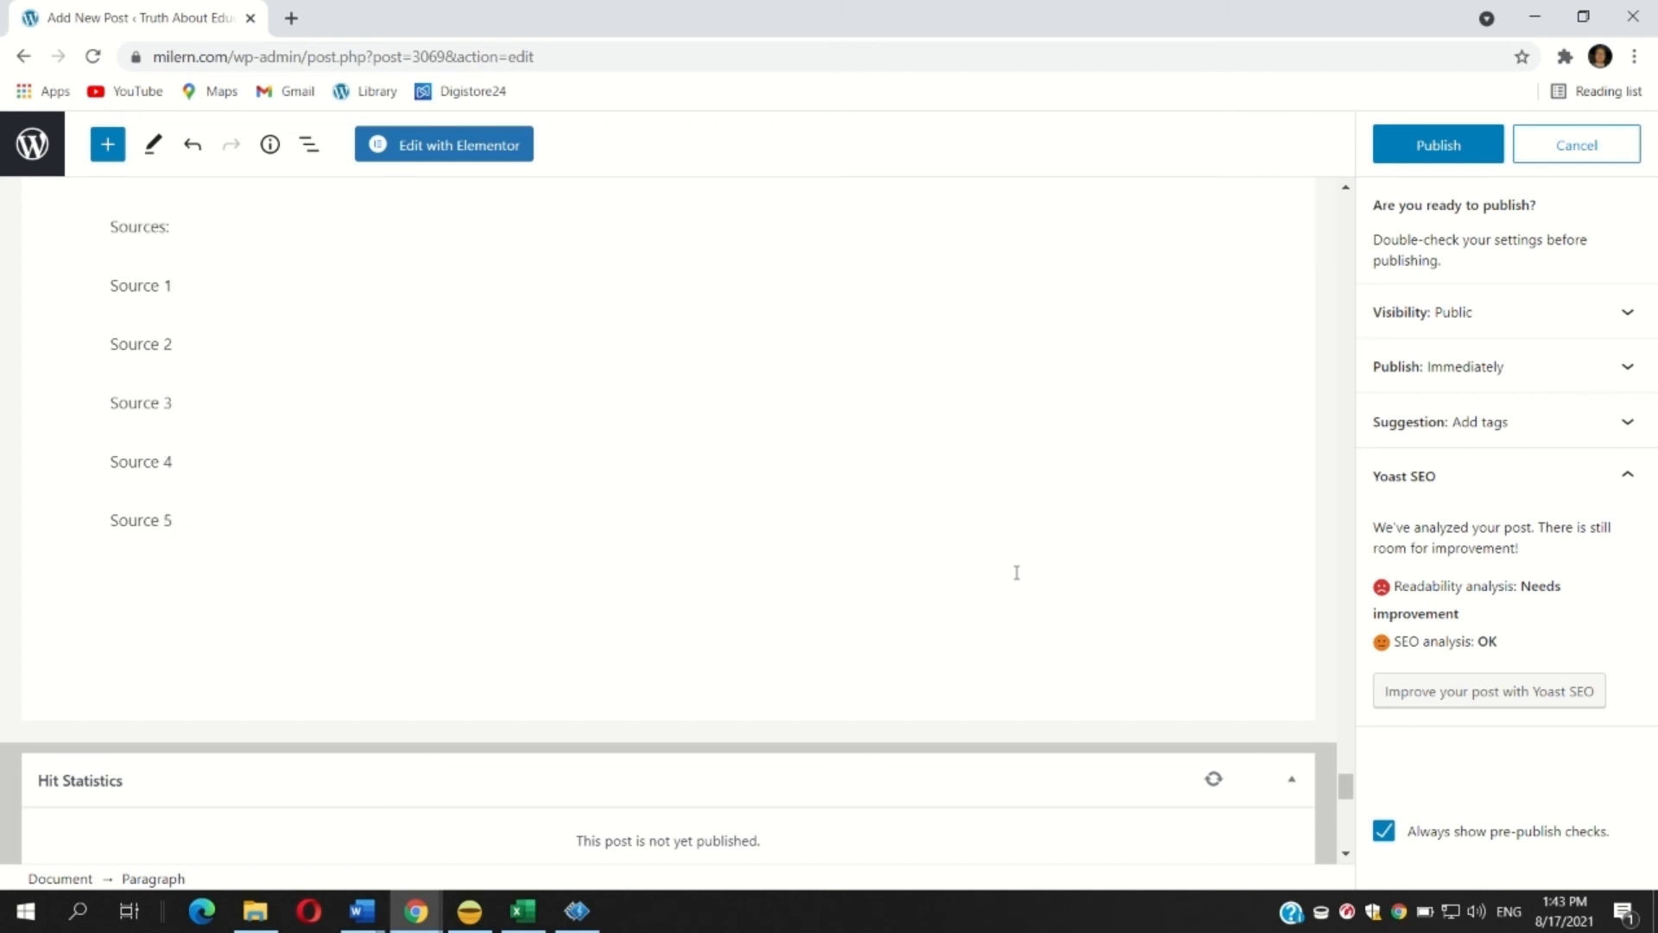
{"action": "type", "text": "Source 6"}
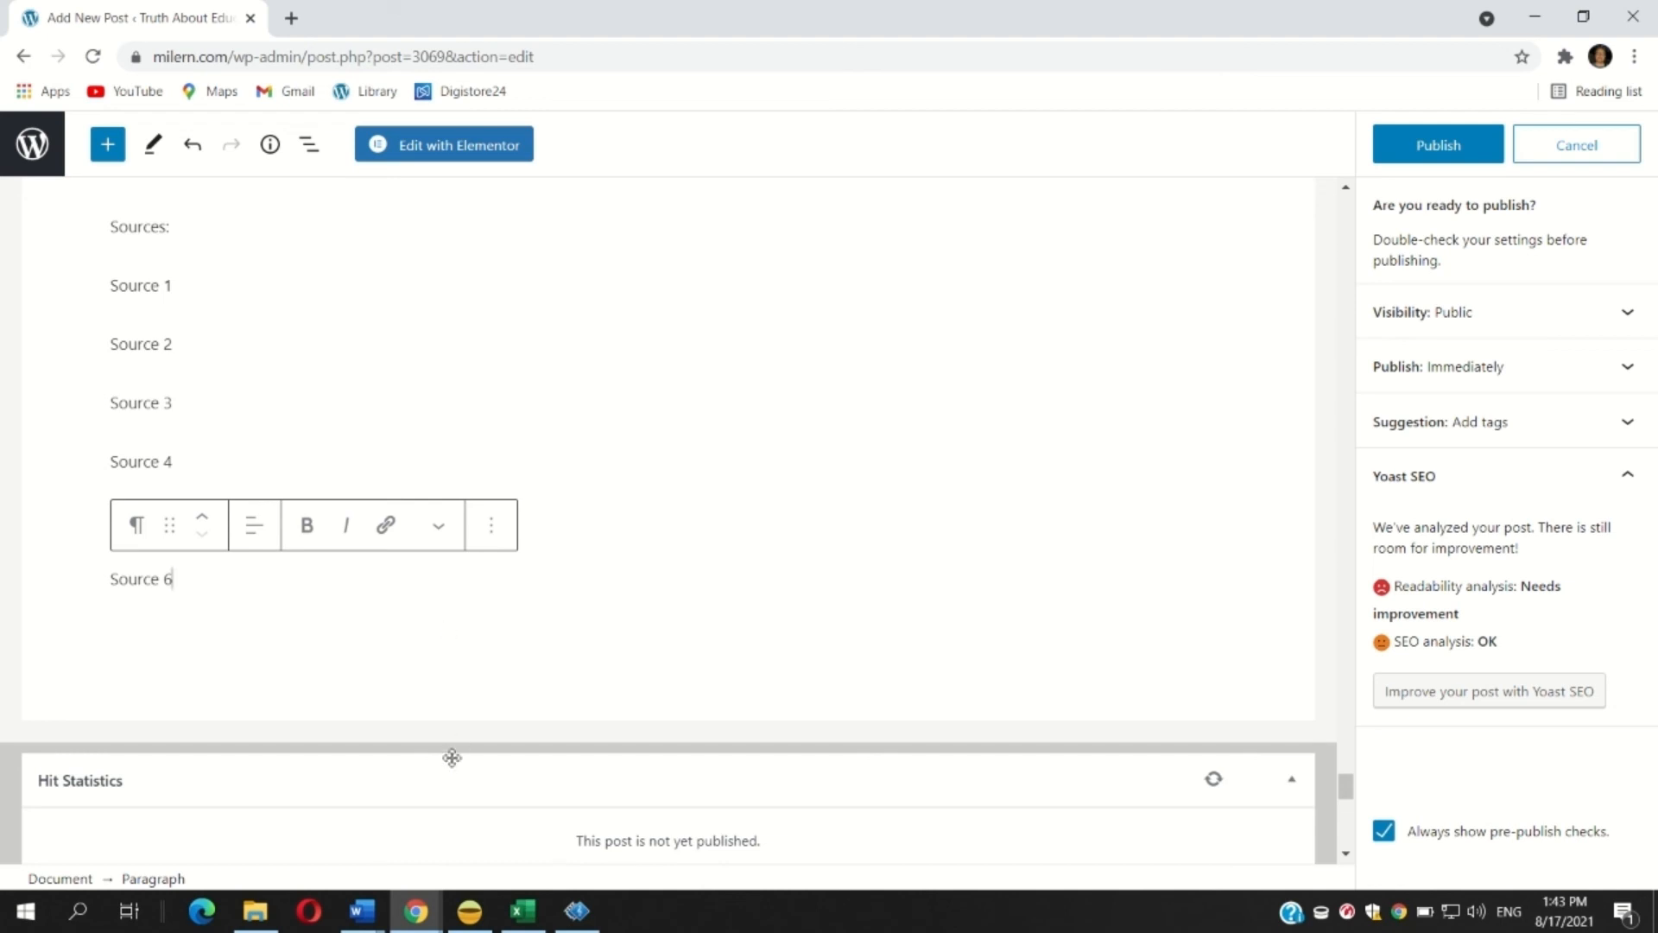
{"action": "mouse_move", "coordinate": [576, 918]}
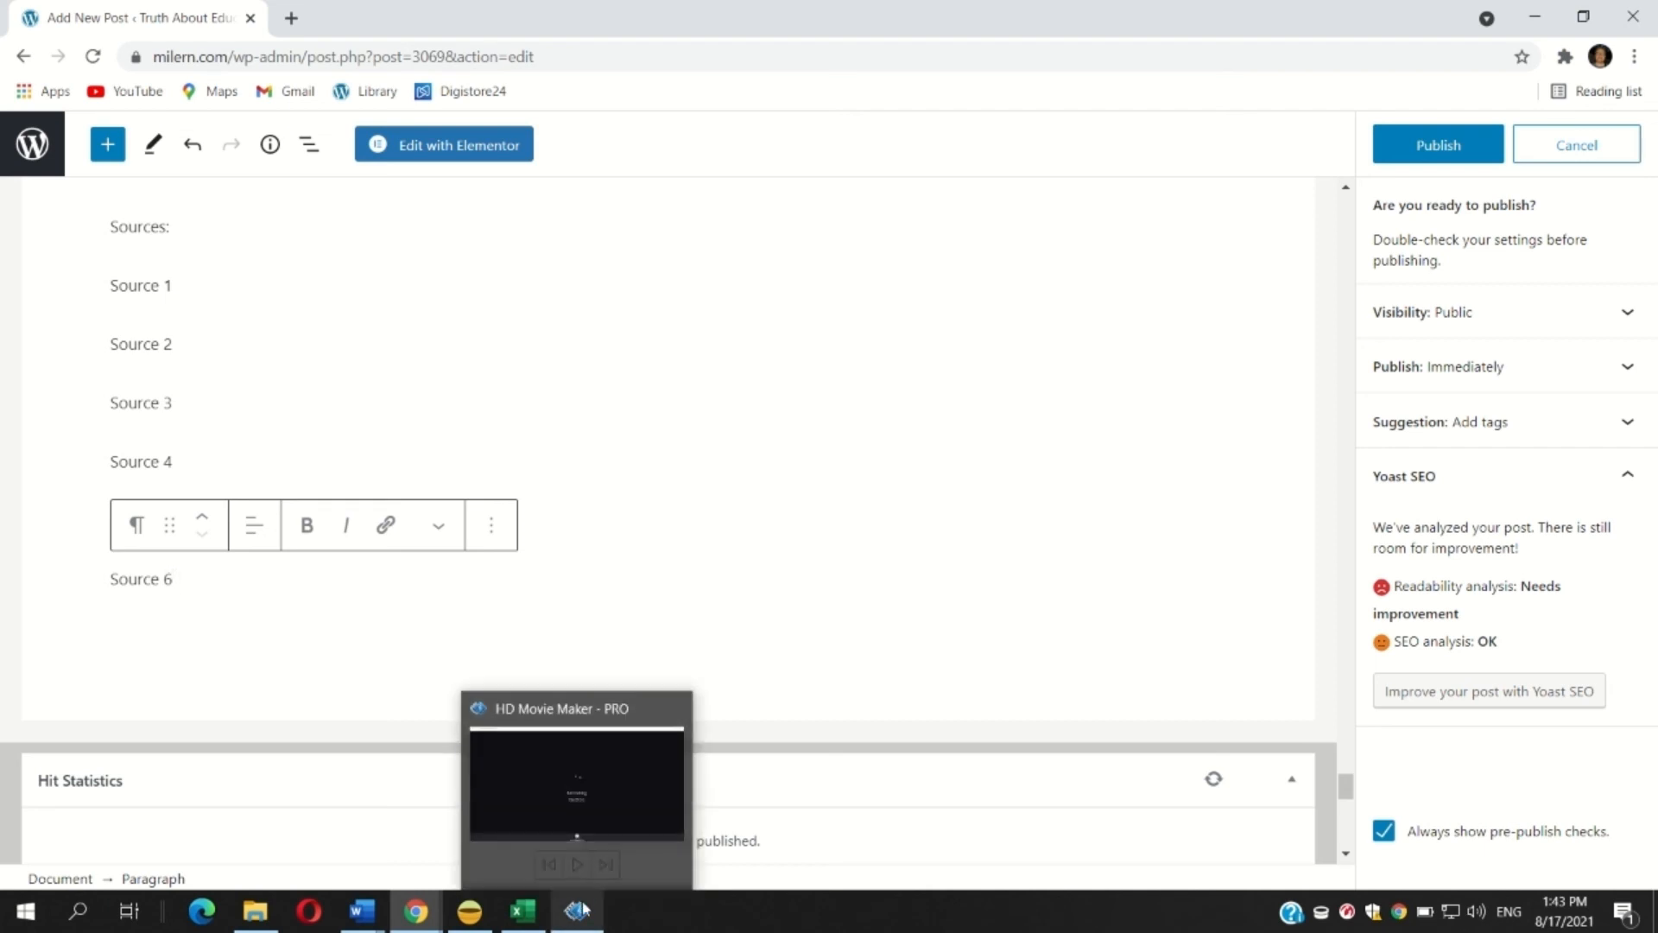
{"action": "left_click", "coordinate": [584, 910]}
{"action": "left_click", "coordinate": [830, 851]}
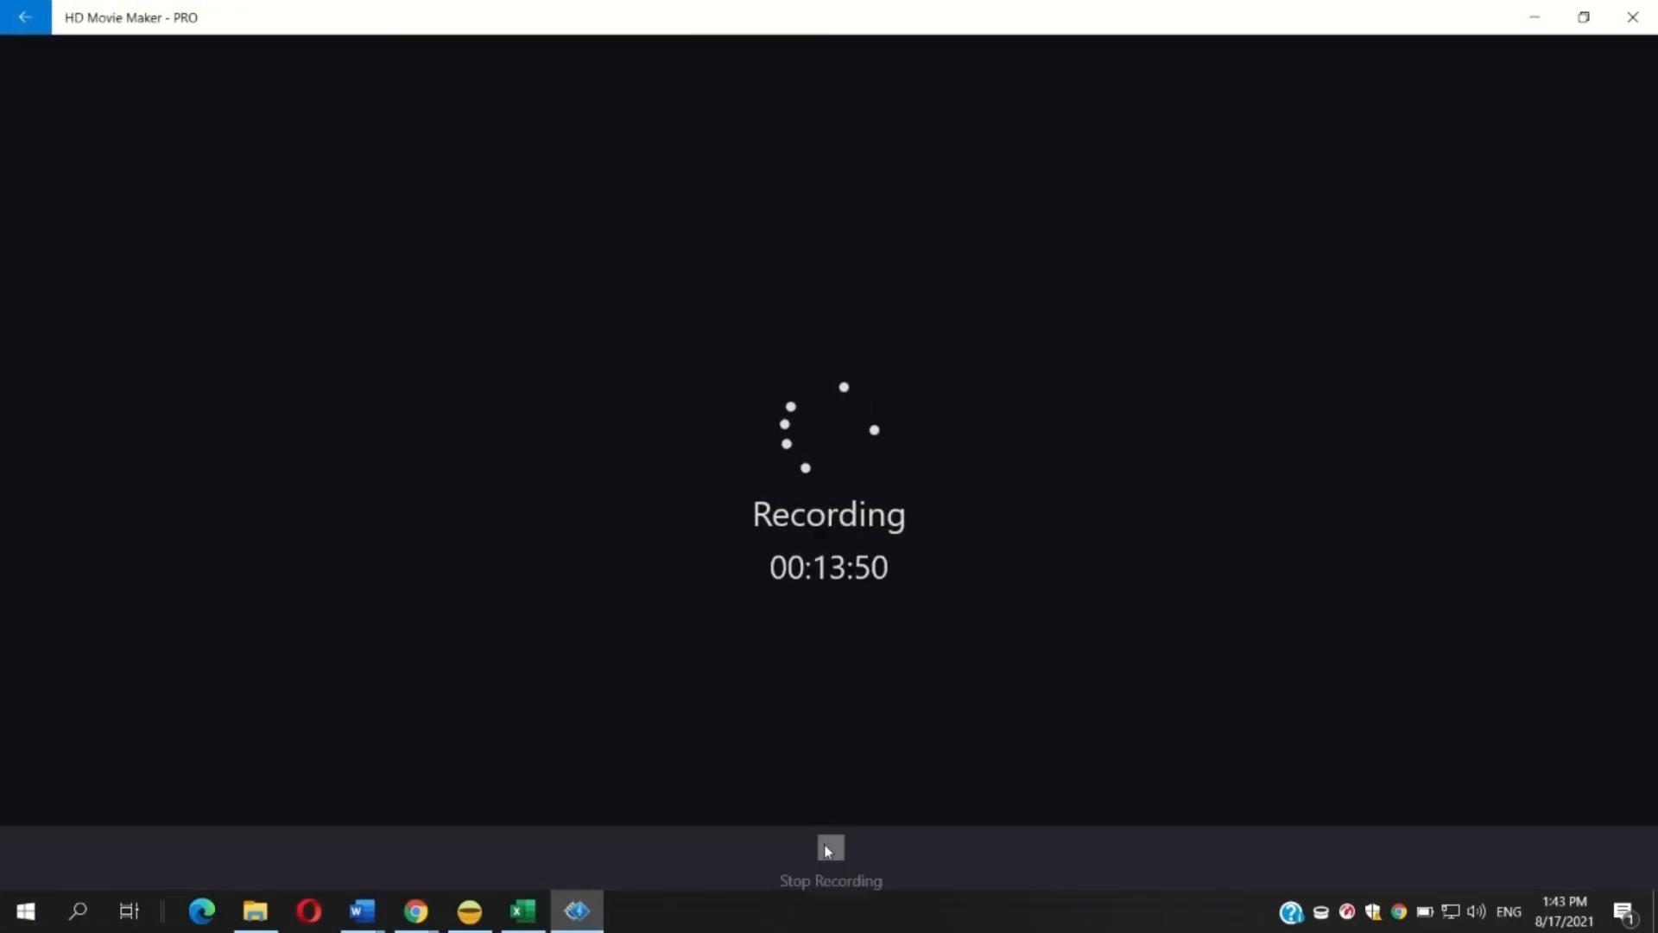